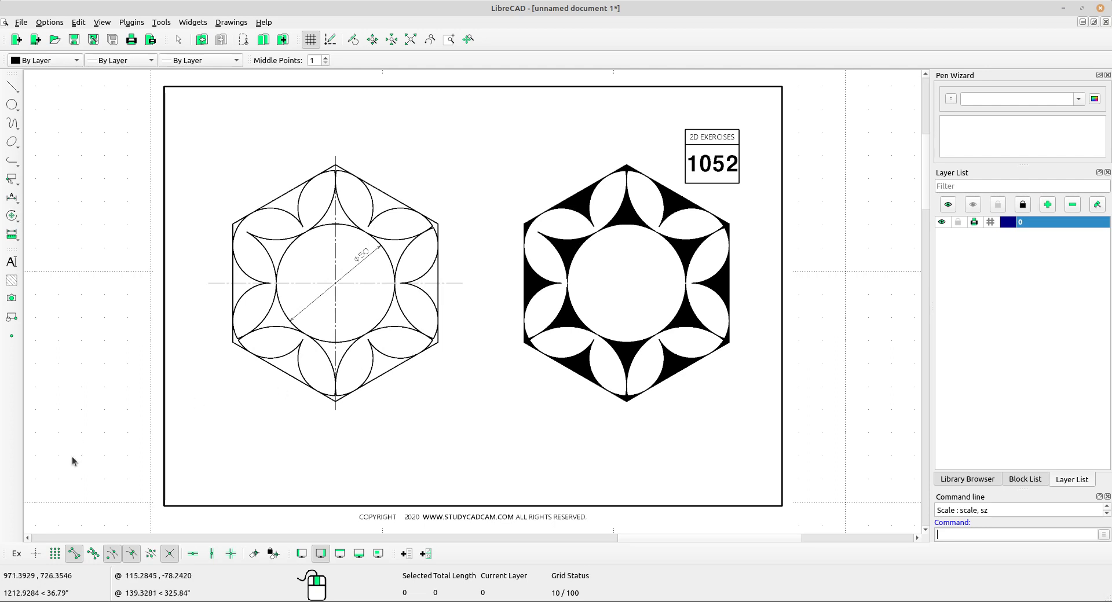
# Step: Enable free snapping and draw a circle of radius 25 in the empty area left of the reference drawing
pyautogui.click(33, 554)
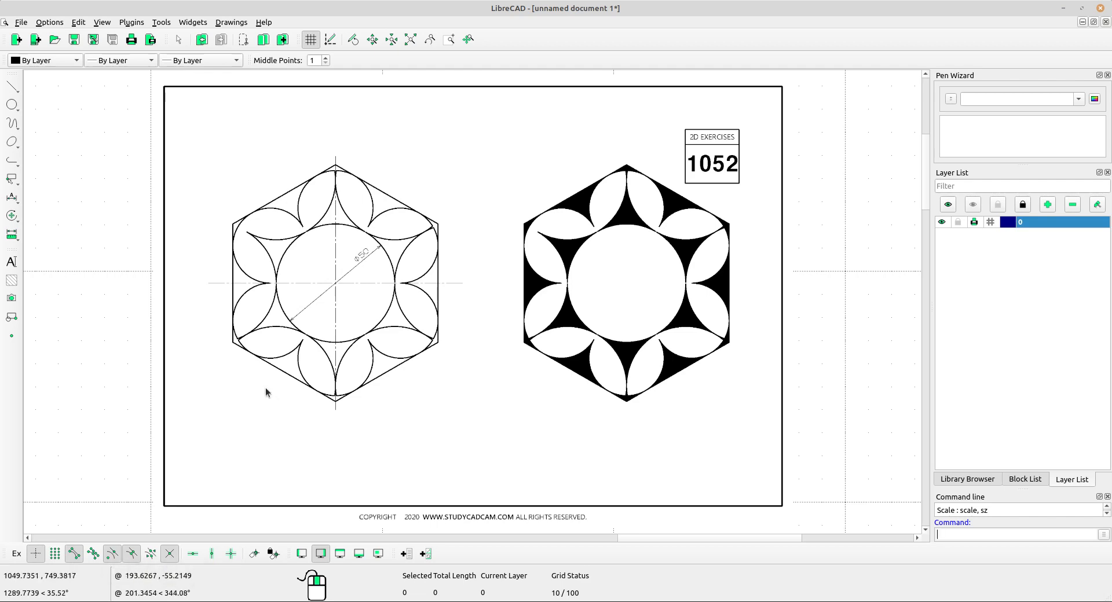
pyautogui.moveTo(377, 351); pyautogui.dragTo(651, 334, button='middle')
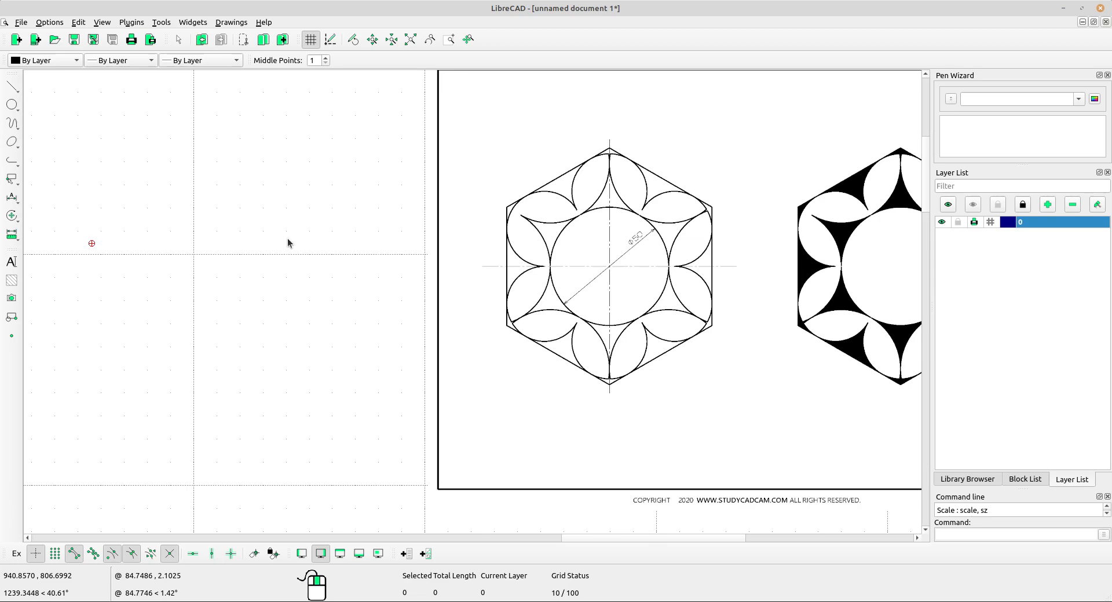
pyautogui.scroll(2, 630, 226)
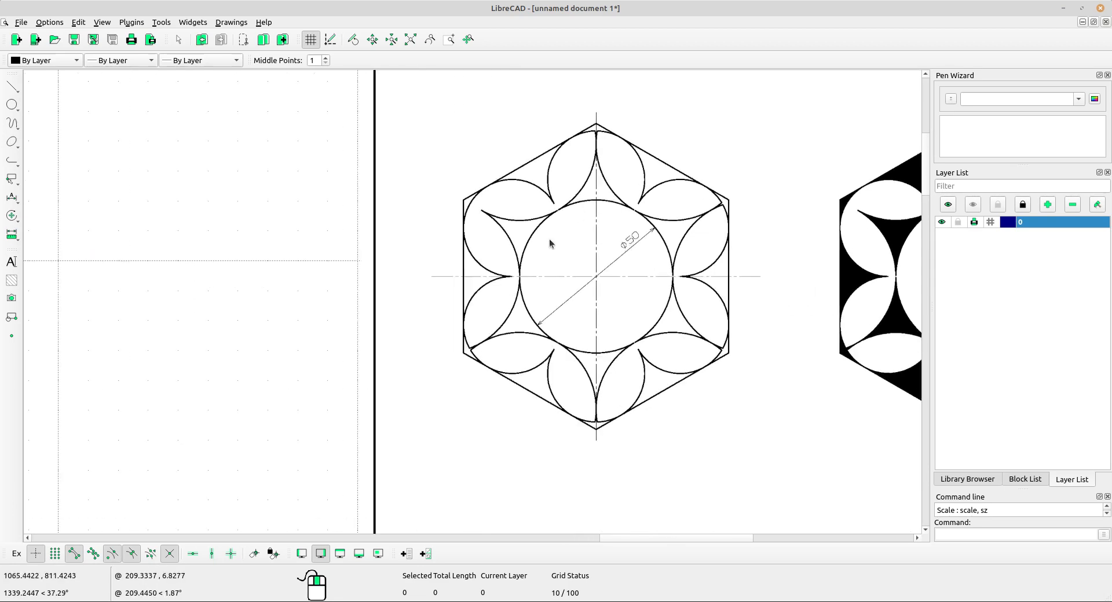
pyautogui.scroll(-1, 159, 237)
pyautogui.moveTo(159, 237); pyautogui.dragTo(259, 243, button='middle')
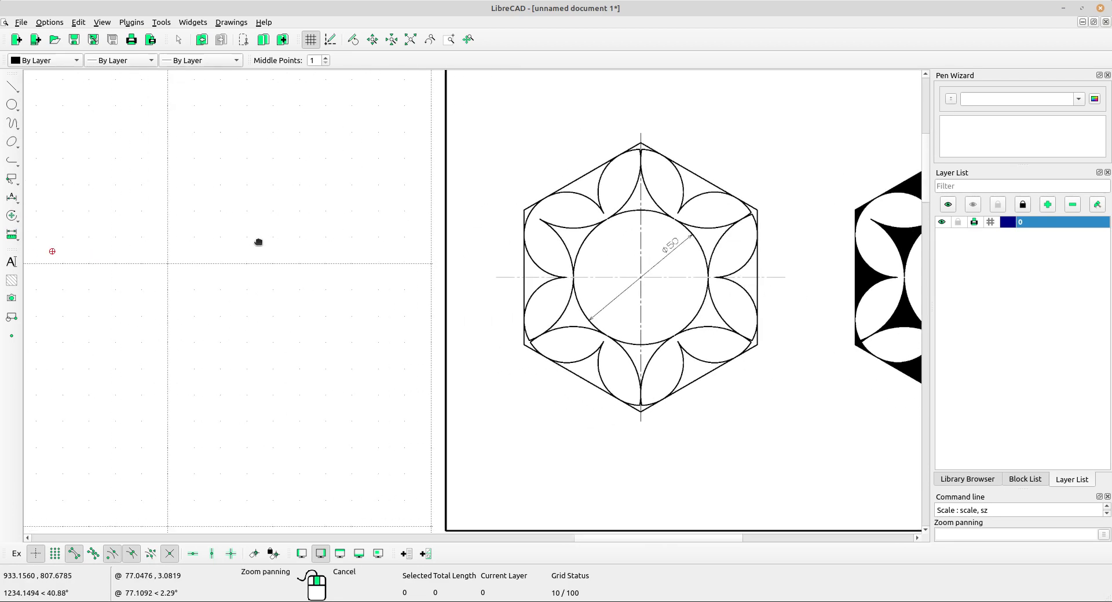
pyautogui.click(12, 104)
pyautogui.click(60, 109)
pyautogui.moveTo(233, 254); pyautogui.dragTo(357, 239, button='middle')
pyautogui.click(158, 262)
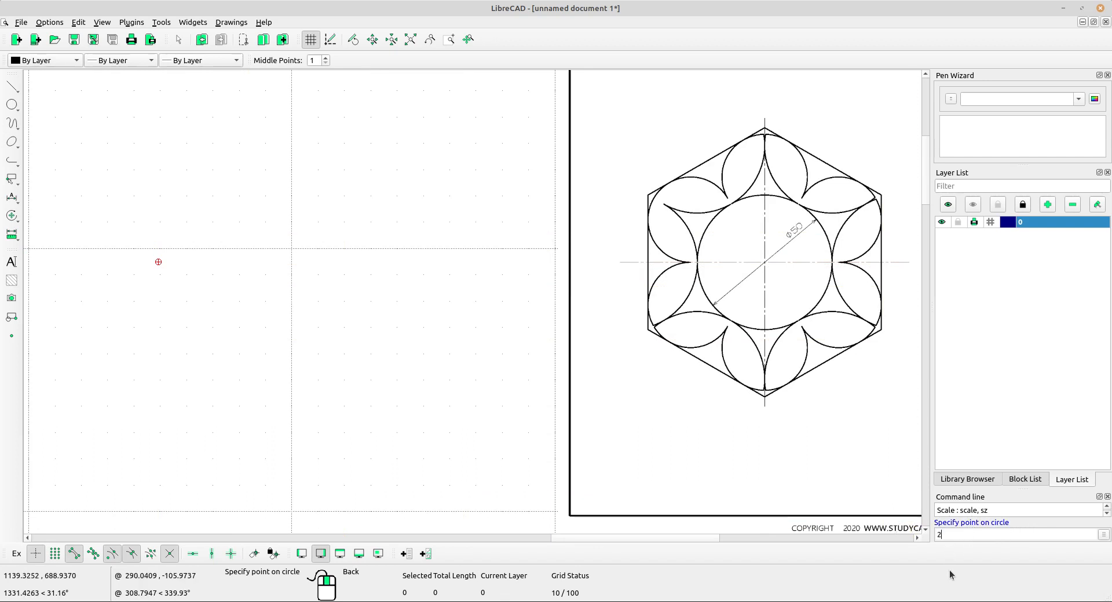
pyautogui.press('Return')
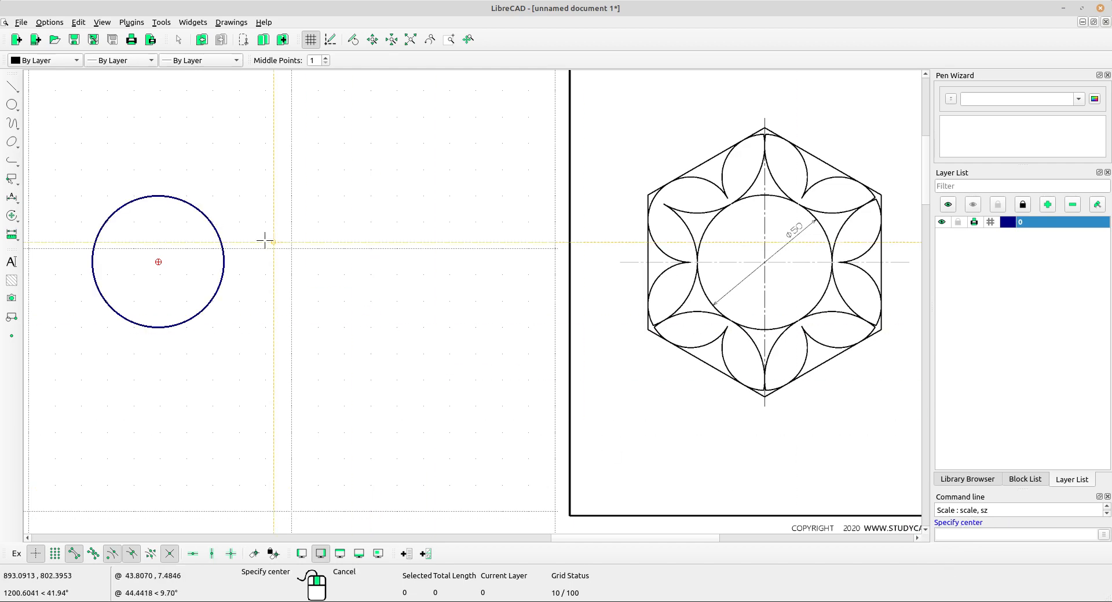
pyautogui.moveTo(296, 261); pyautogui.dragTo(424, 242, button='middle')
pyautogui.rightClick(412, 231)
# Step: Examine the petal pattern, outer hexagon and central circle's diameter dimension in the left reference figure
pyautogui.scroll(-1, 412, 231)
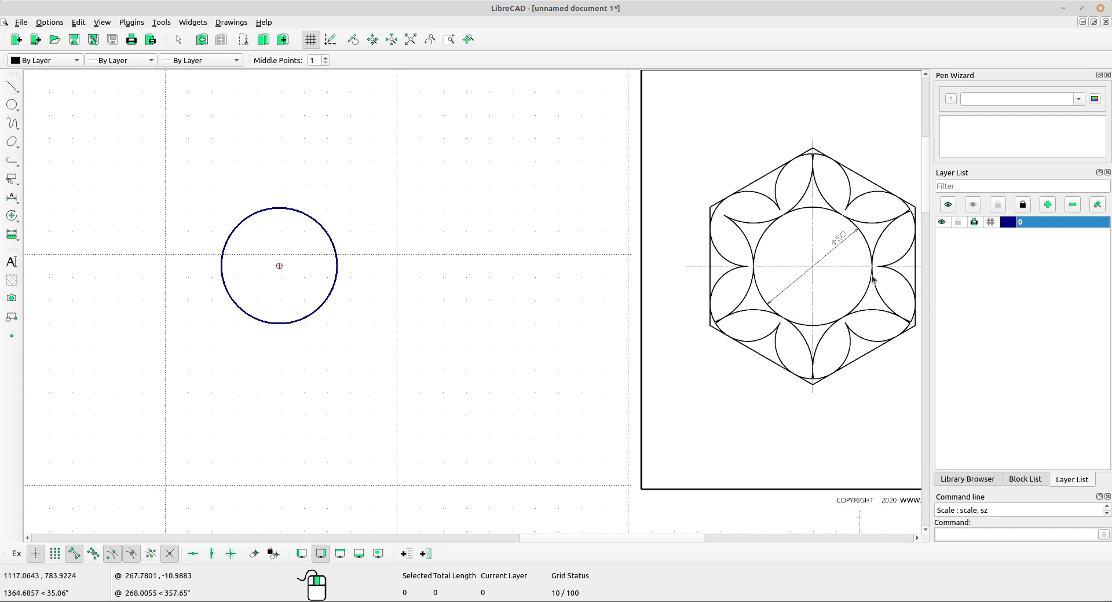
pyautogui.scroll(3, 820, 268)
pyautogui.scroll(3, 804, 270)
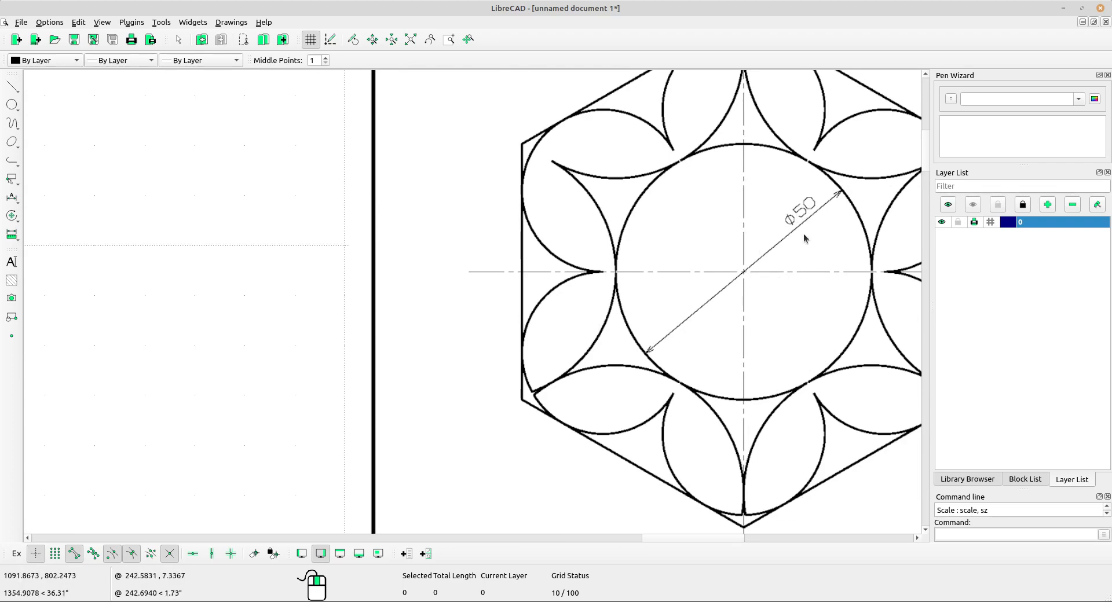
pyautogui.scroll(-6, 811, 226)
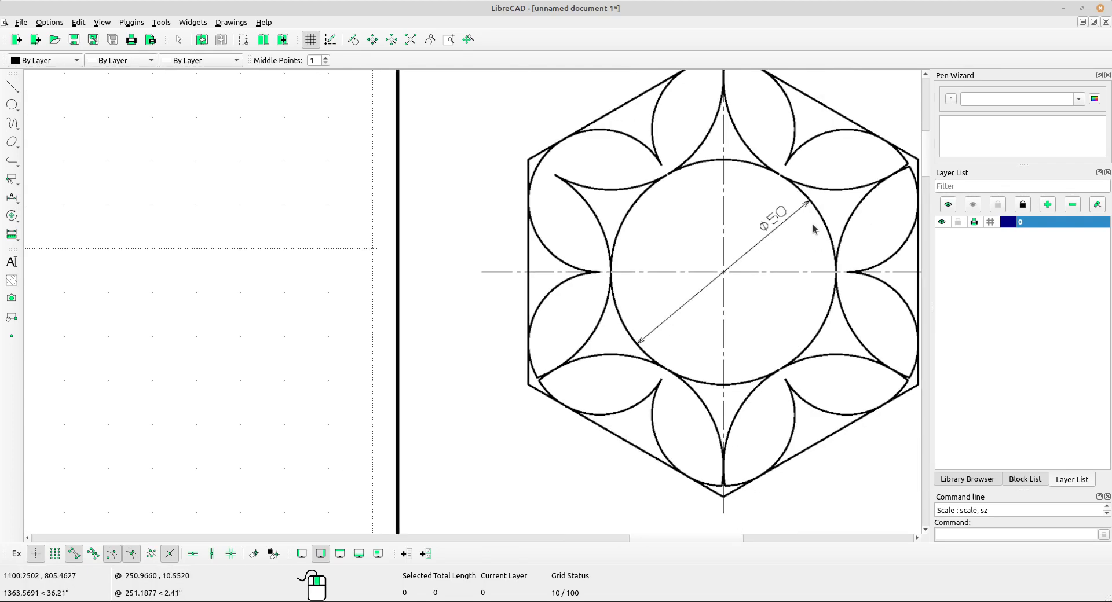
pyautogui.moveTo(503, 261); pyautogui.dragTo(599, 236, button='middle')
pyautogui.scroll(2, 575, 233)
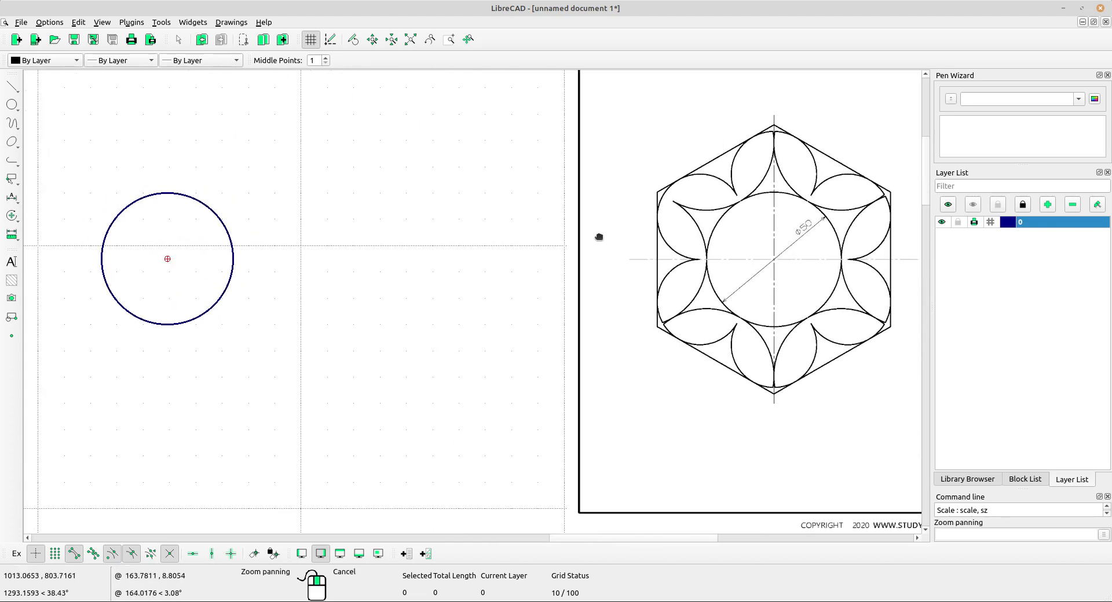
pyautogui.scroll(2, 848, 176)
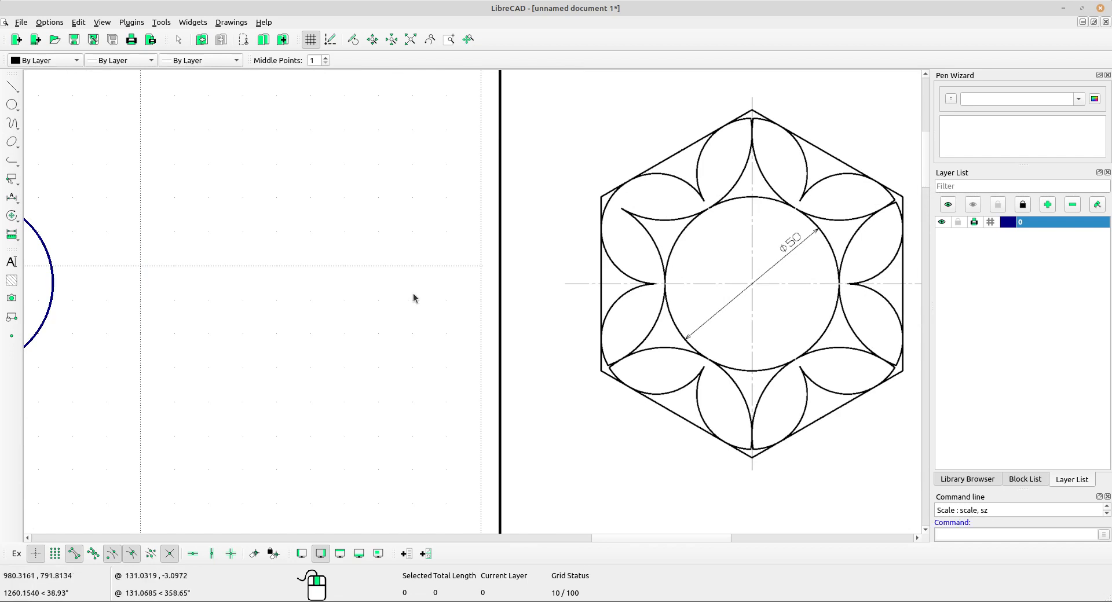
# Step: Draw a 6-sided polygon by centre and corner, centred in the circle with a corner on its right quadrant point
pyautogui.click(8, 86)
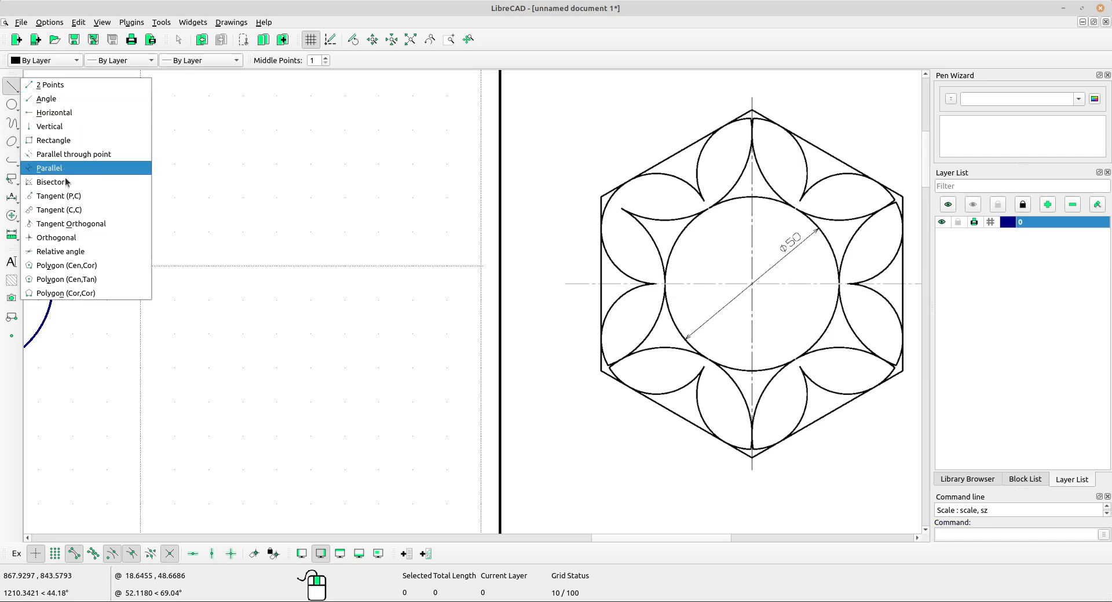
pyautogui.click(95, 268)
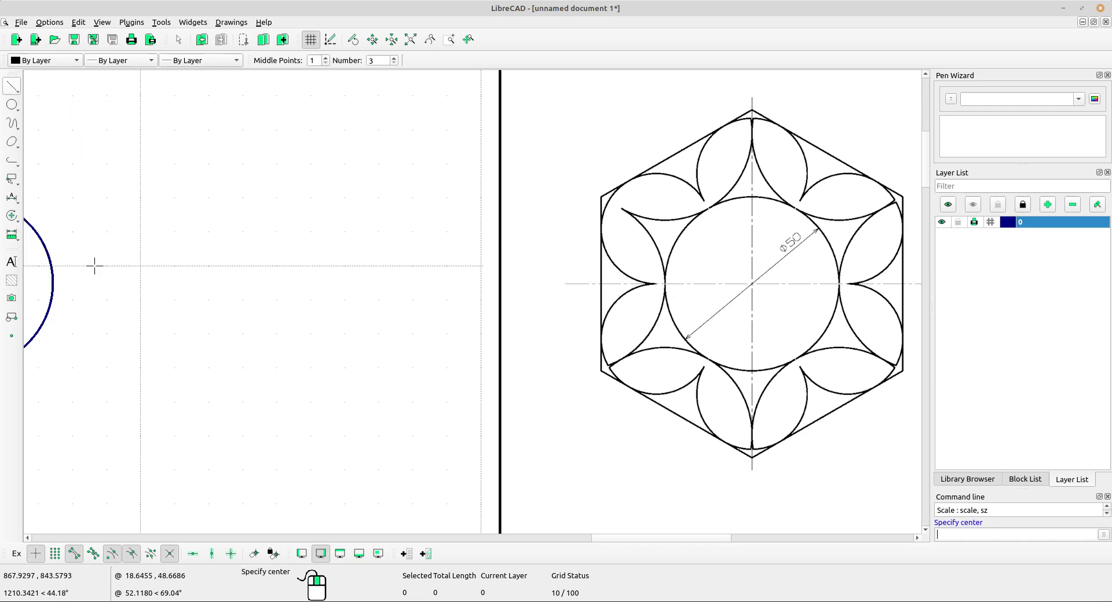
pyautogui.doubleClick(367, 61)
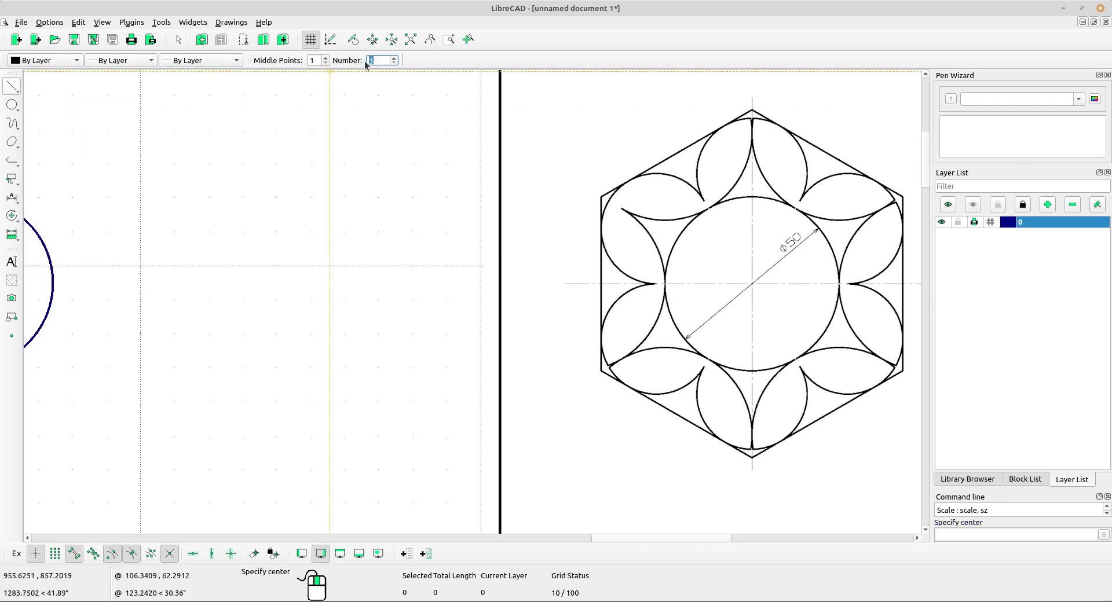
pyautogui.write('6')
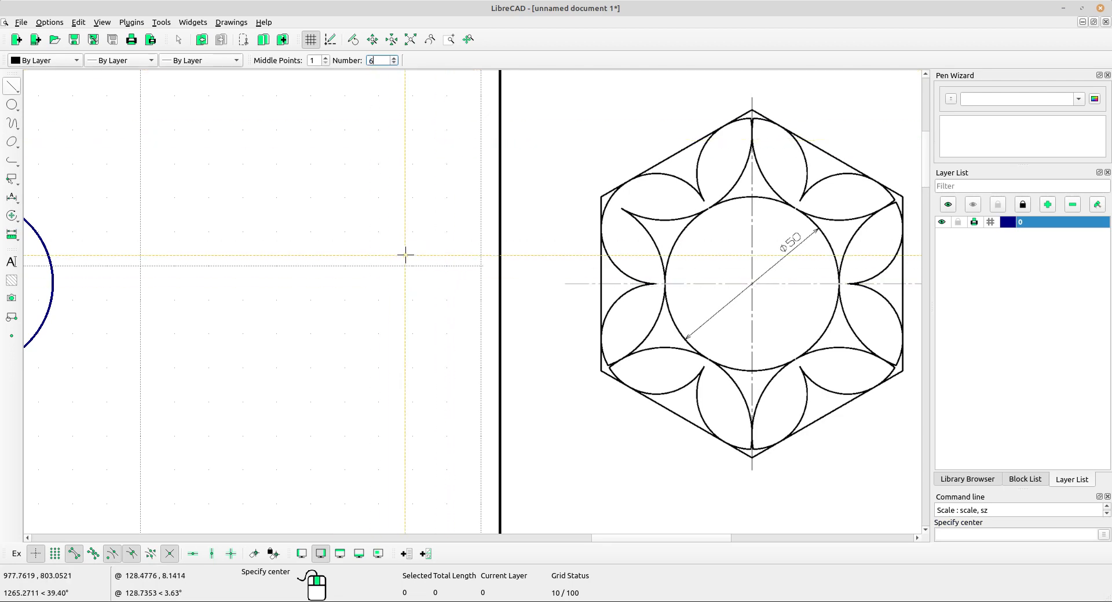
pyautogui.moveTo(231, 272); pyautogui.dragTo(462, 268, button='middle')
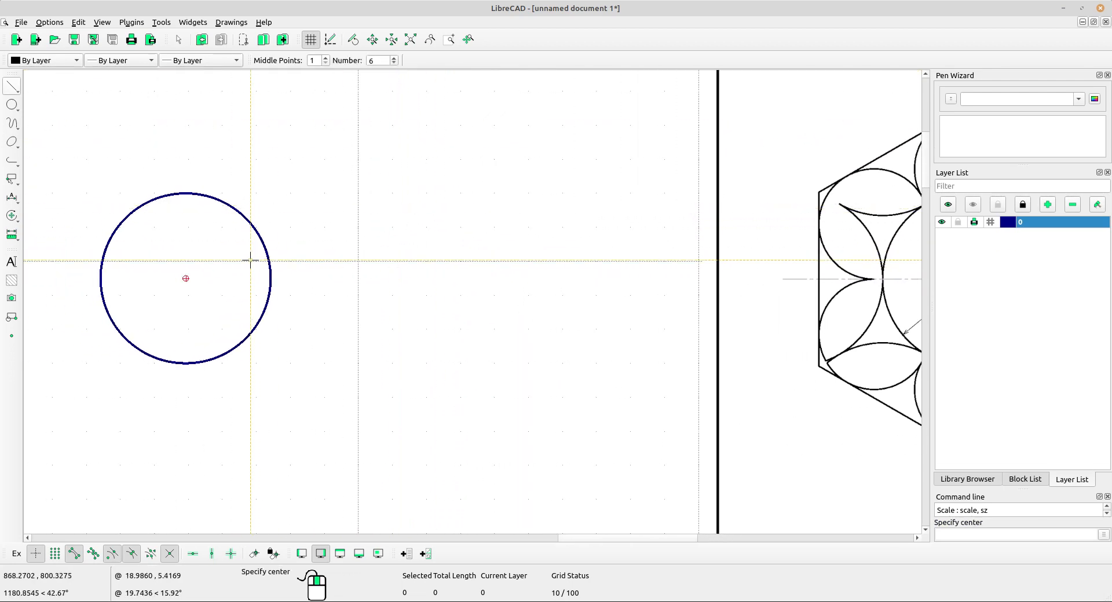
pyautogui.scroll(-1, 250, 260)
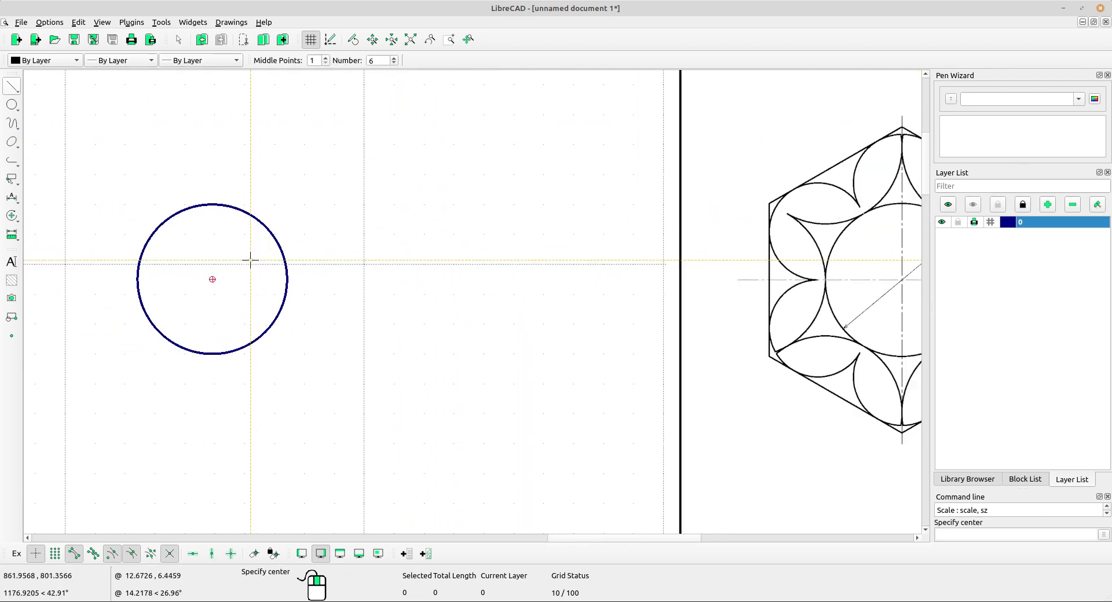
pyautogui.click(212, 279)
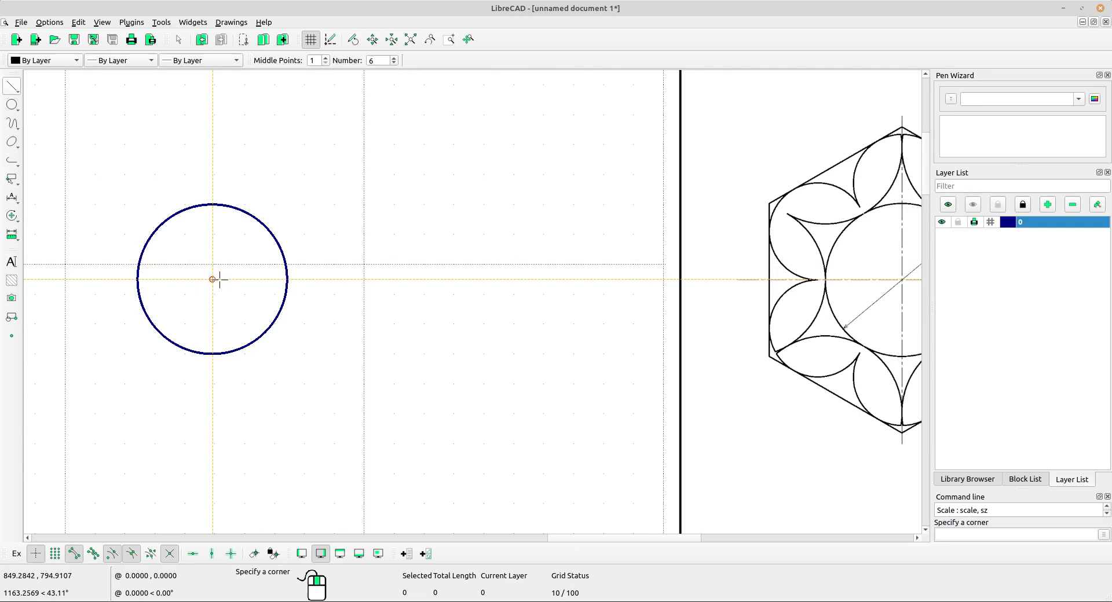
pyautogui.click(287, 279)
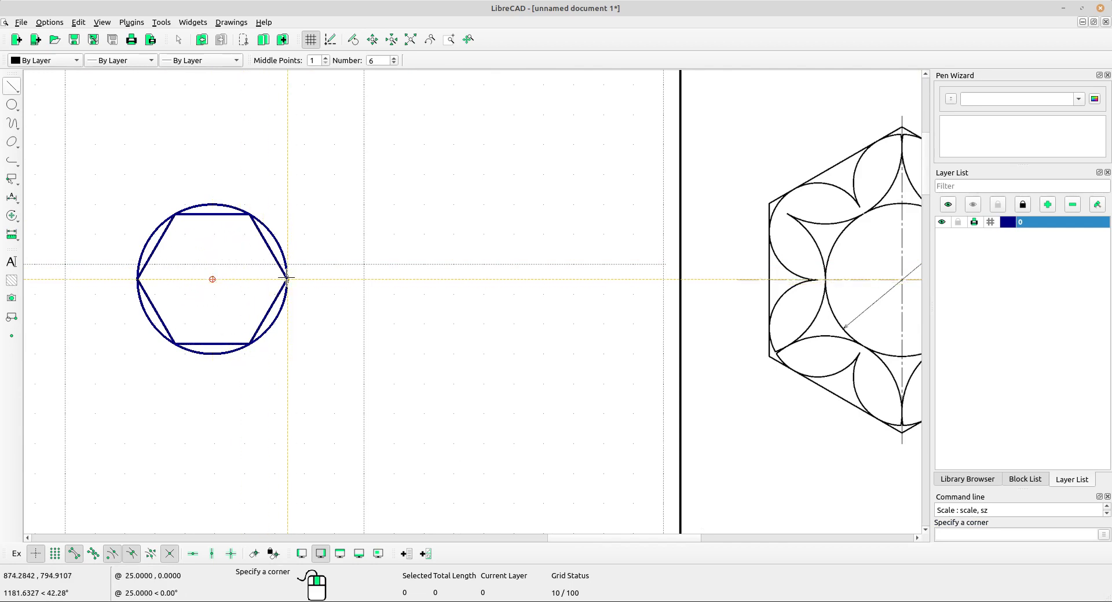
pyautogui.rightClick(372, 169)
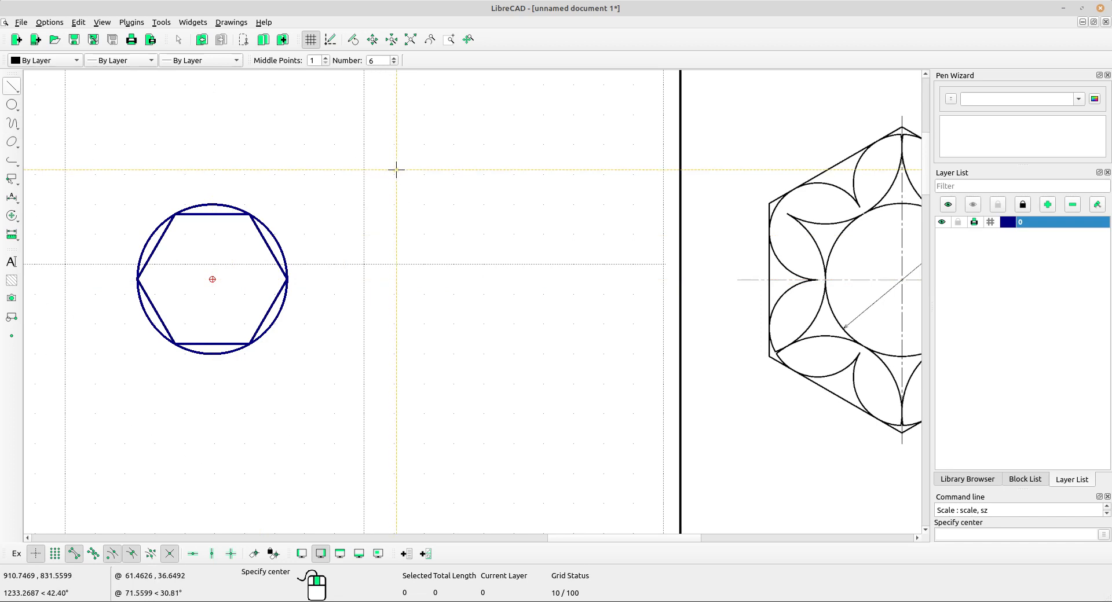
pyautogui.rightClick(371, 193)
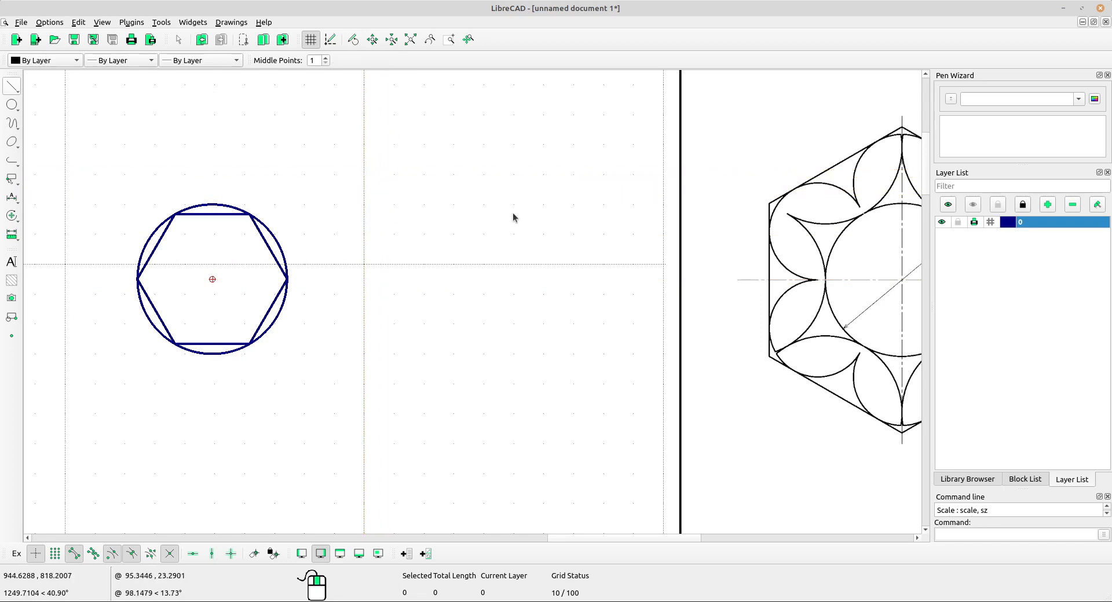
# Step: Draw a vertical line of length 100 upward from the circle's centre, using Start as the snap point
pyautogui.click(12, 86)
pyautogui.click(53, 113)
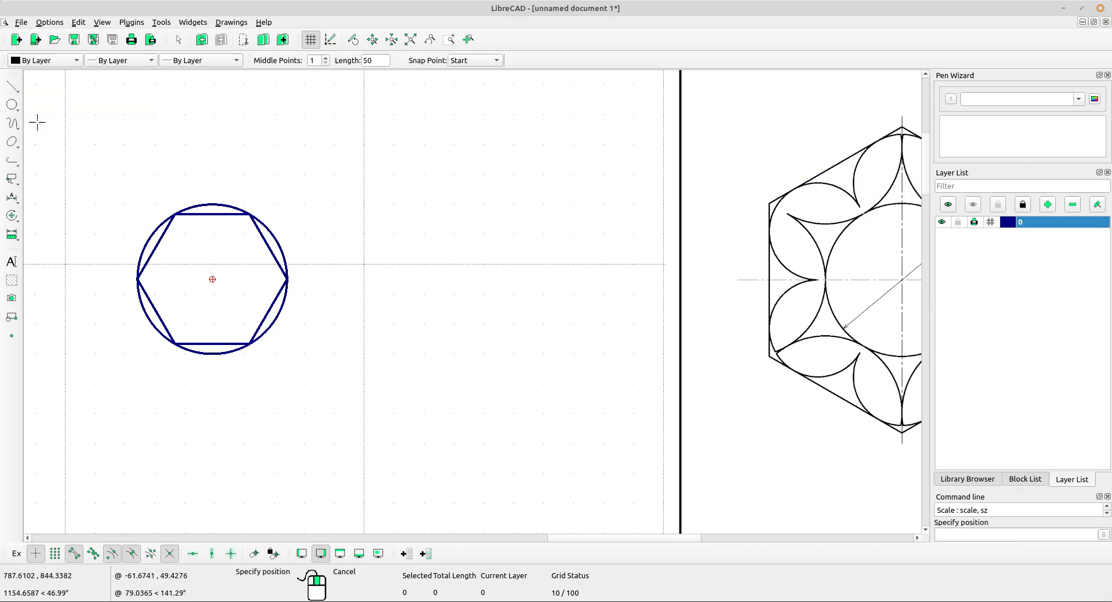
pyautogui.doubleClick(371, 60)
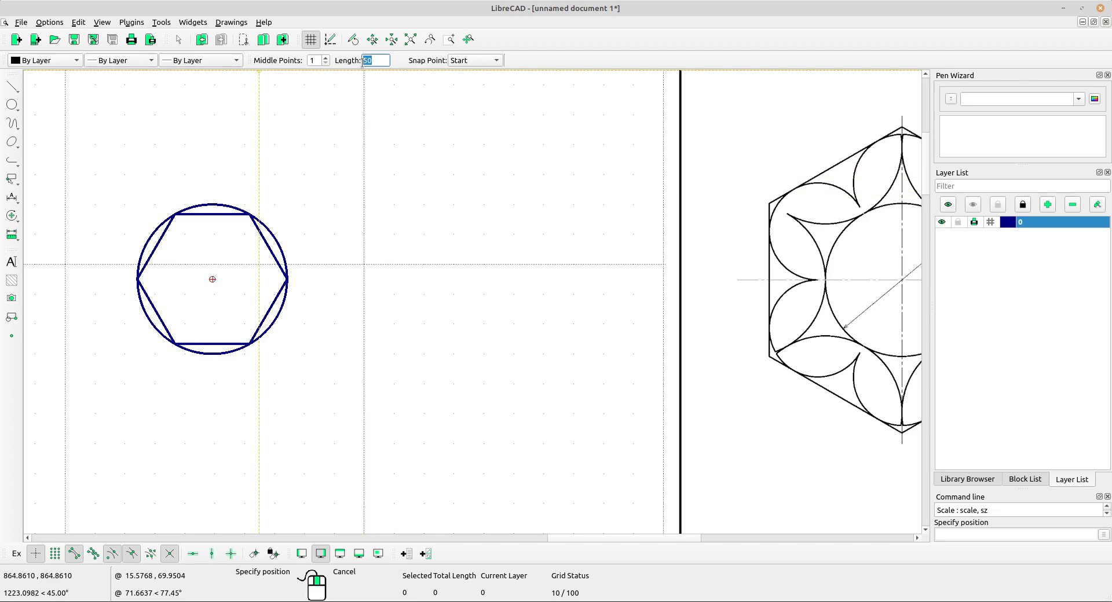
pyautogui.write('100')
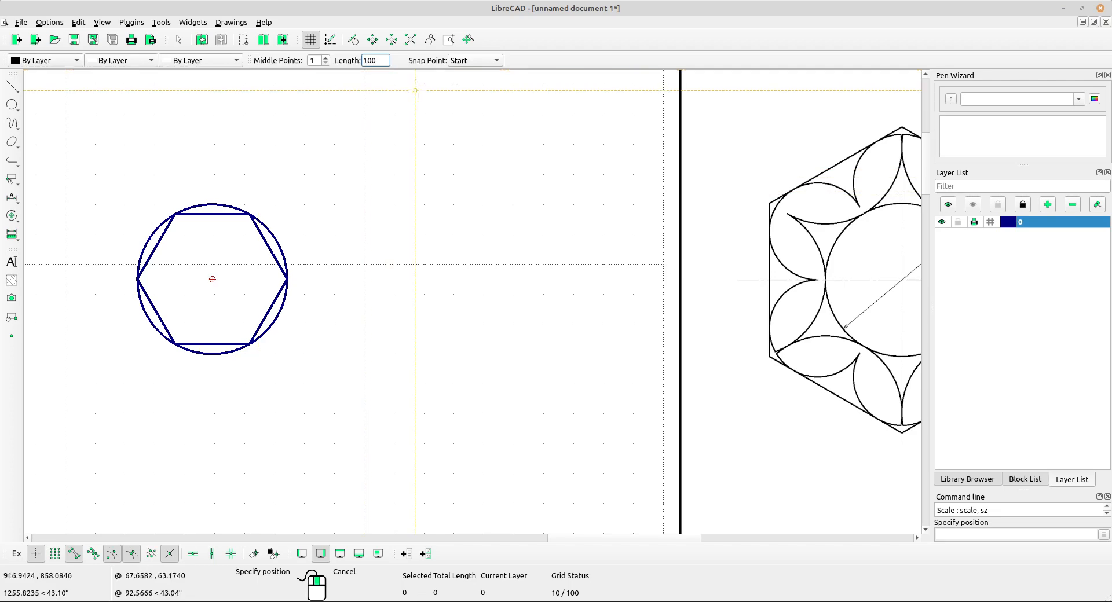
pyautogui.click(479, 63)
pyautogui.click(478, 64)
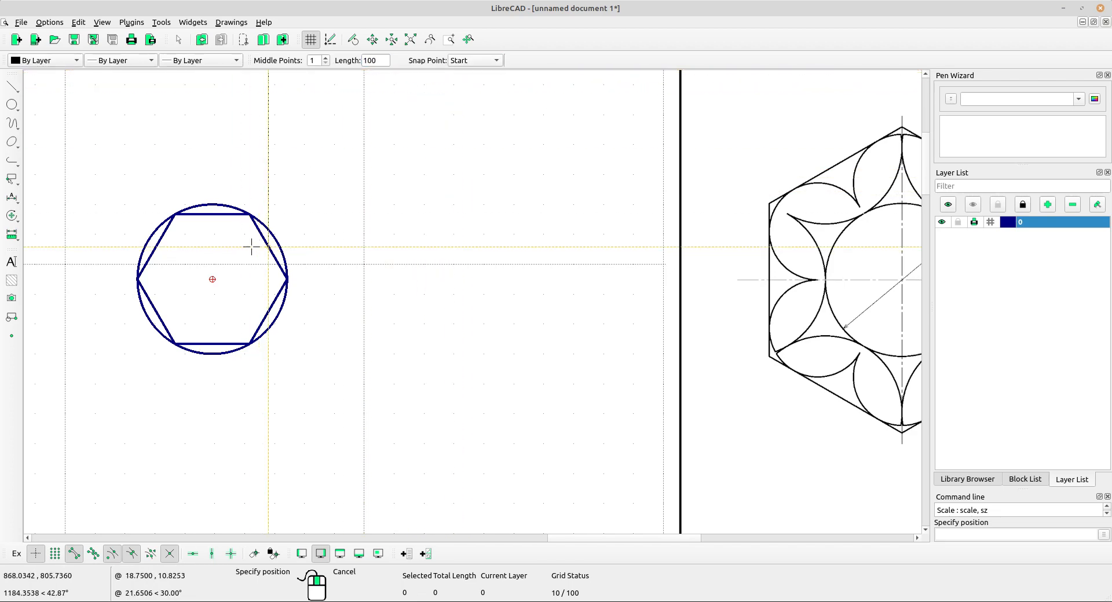
pyautogui.moveTo(247, 273); pyautogui.dragTo(403, 323, button='middle')
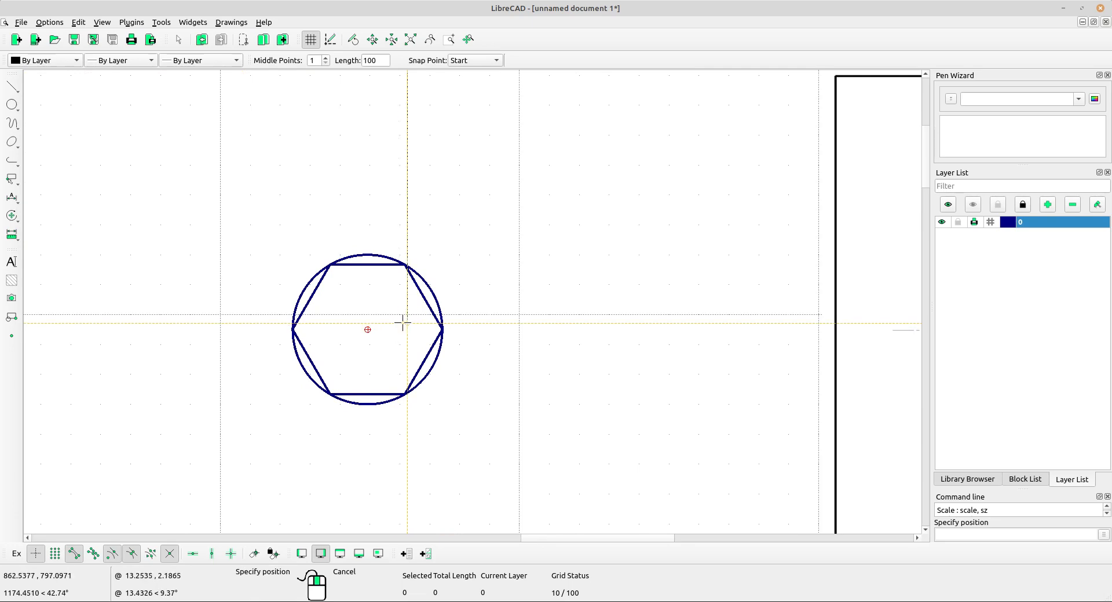
pyautogui.click(368, 329)
pyautogui.scroll(-3, 490, 368)
pyautogui.moveTo(490, 368); pyautogui.dragTo(388, 350, button='middle')
pyautogui.scroll(1, 352, 349)
pyautogui.rightClick(374, 214)
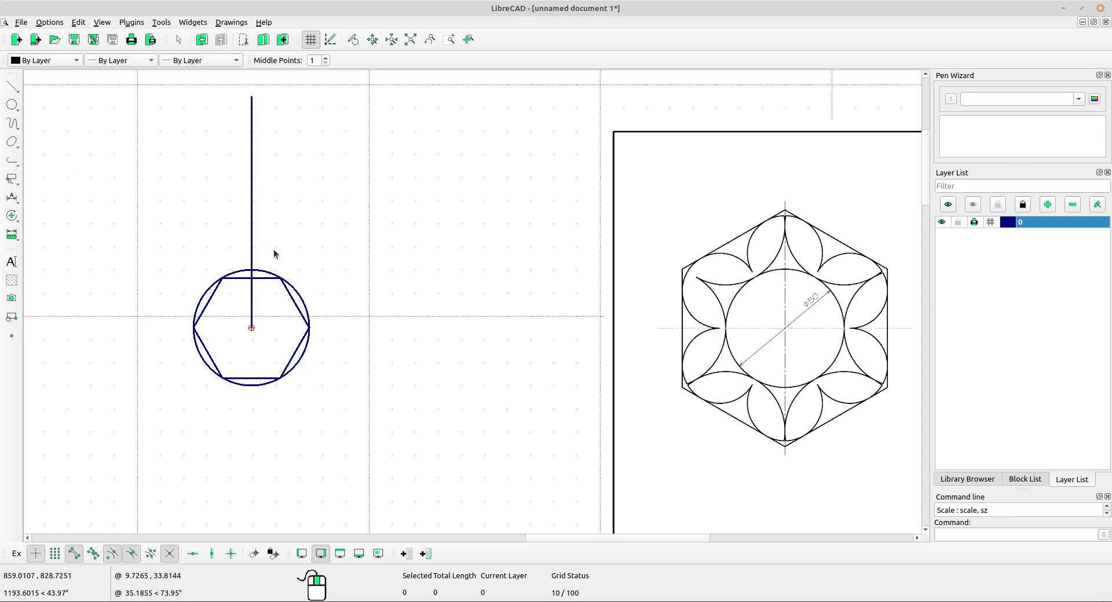
# Step: Rotate the vertical line about the circle's centre with 12 multiple copies at a 30° angle
pyautogui.moveTo(305, 223); pyautogui.dragTo(201, 184)
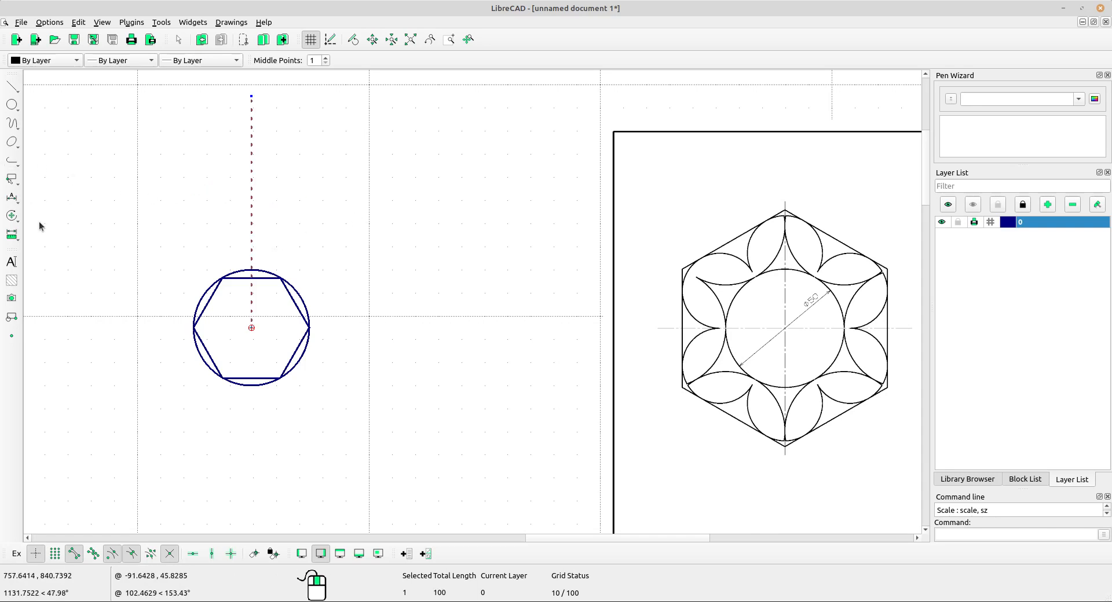
pyautogui.click(12, 215)
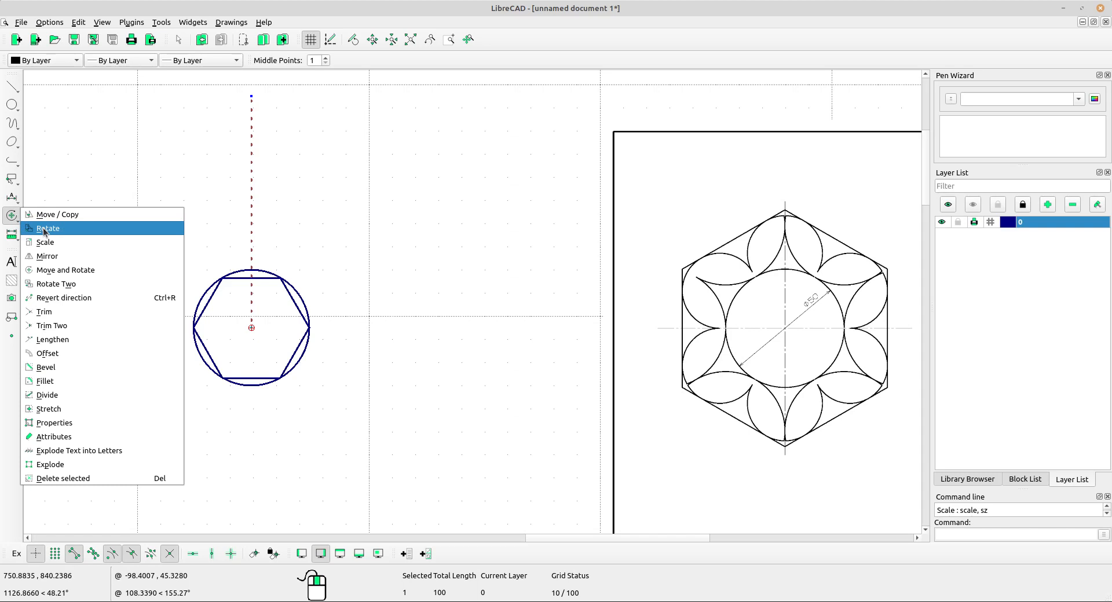
pyautogui.click(46, 229)
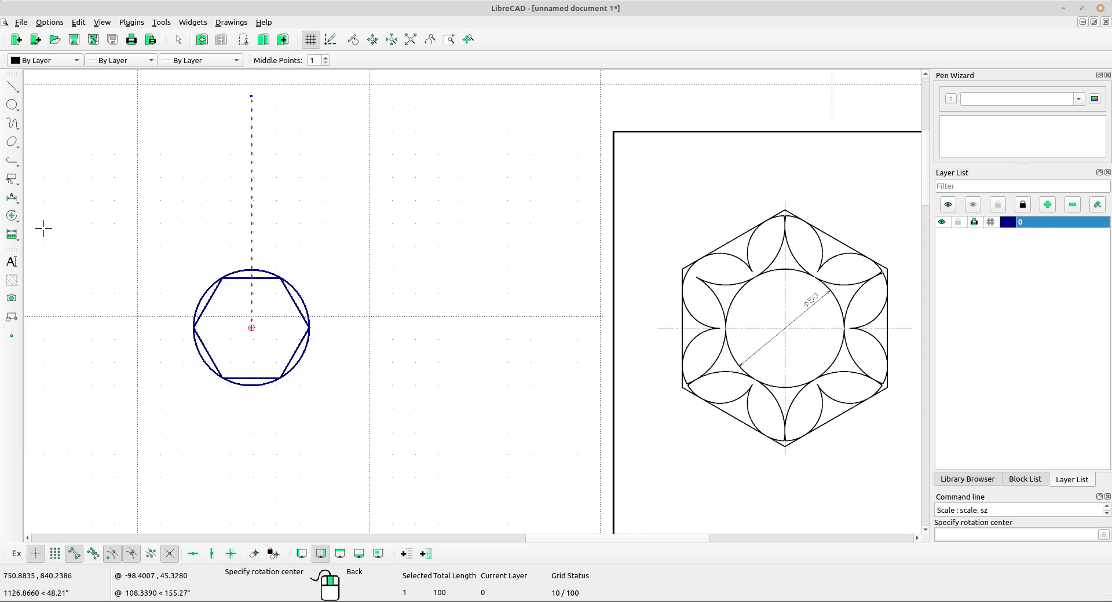
pyautogui.click(252, 328)
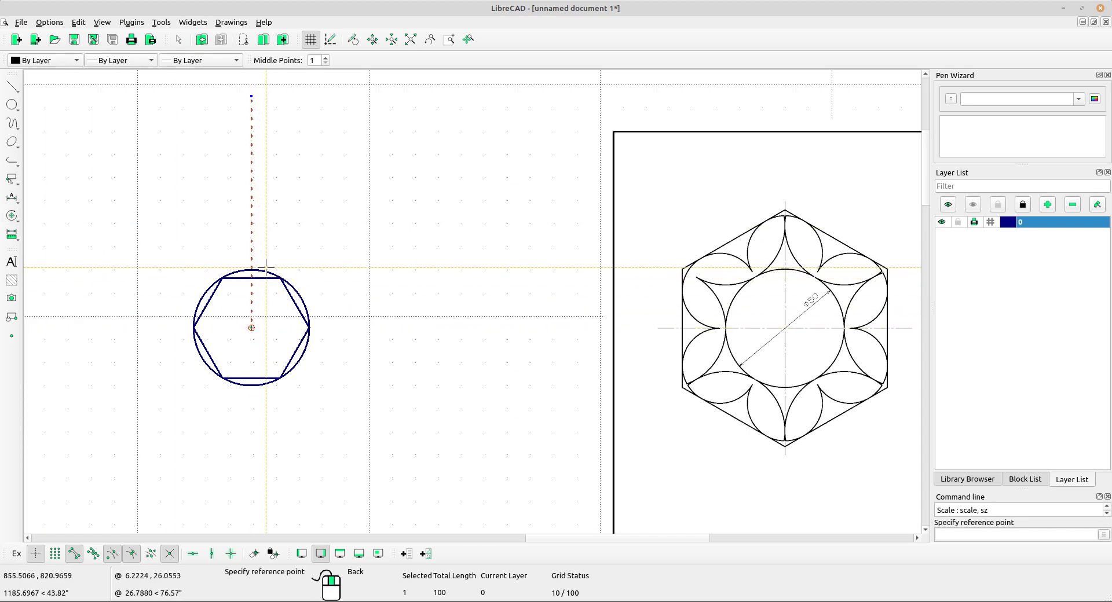
pyautogui.click(251, 97)
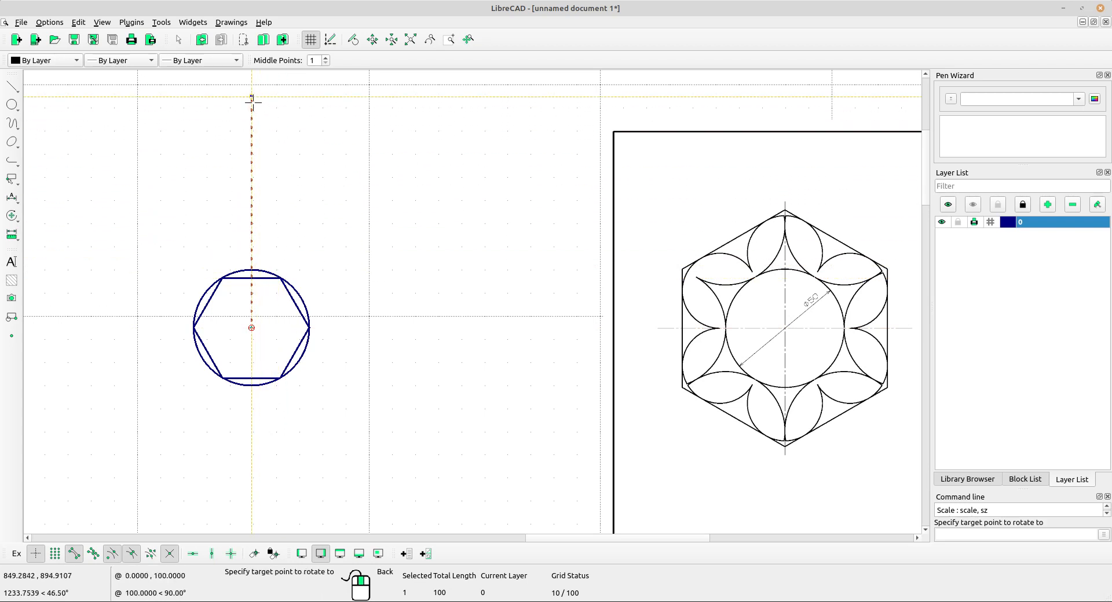
pyautogui.click(150, 154)
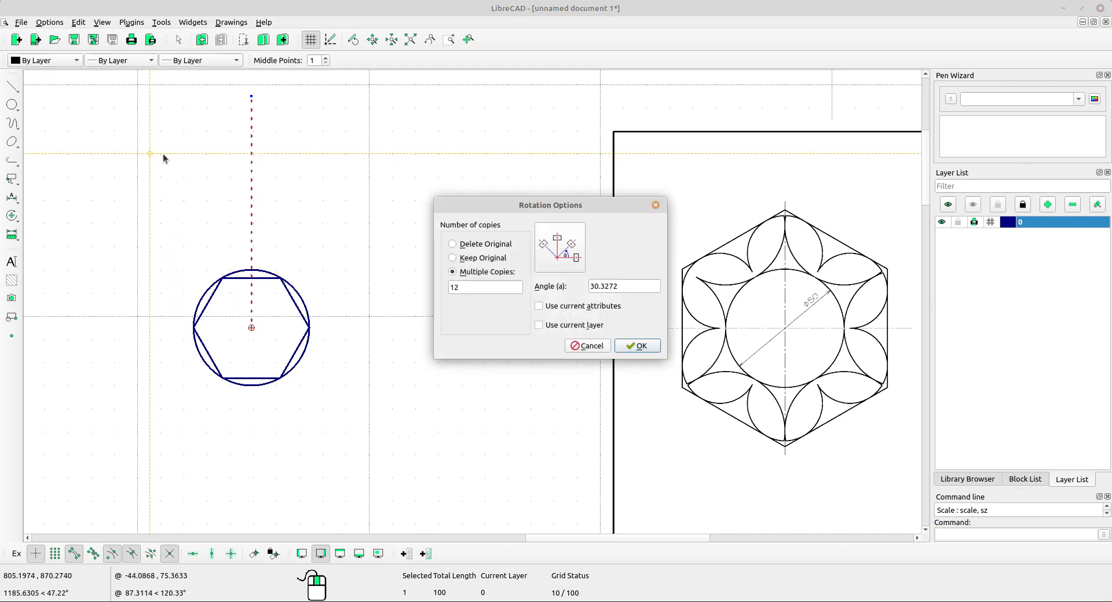
pyautogui.moveTo(633, 288); pyautogui.dragTo(566, 278)
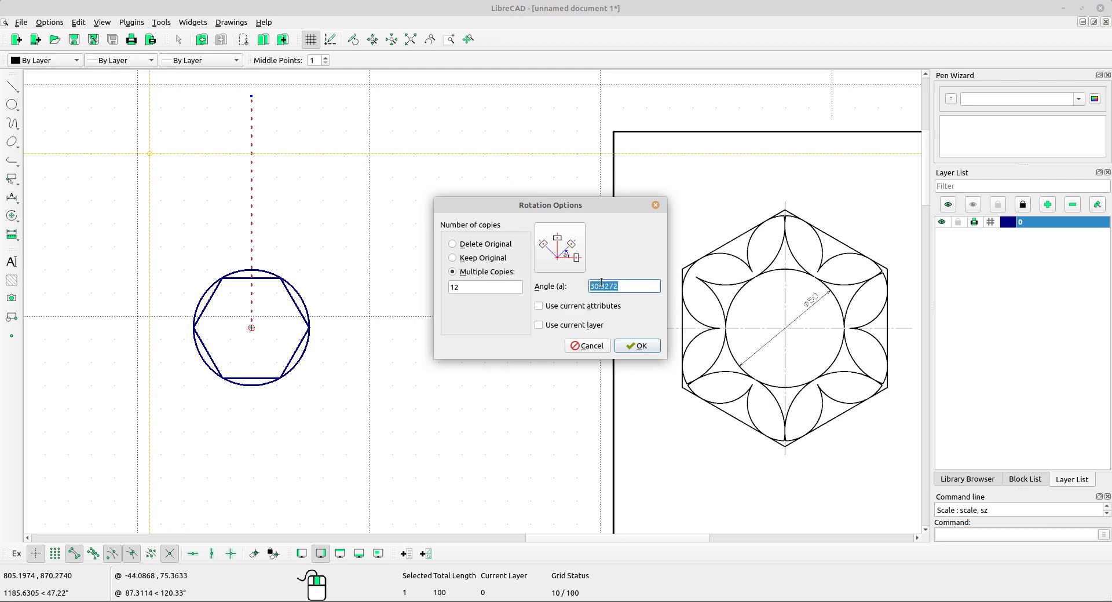
pyautogui.write('30')
pyautogui.click(460, 288)
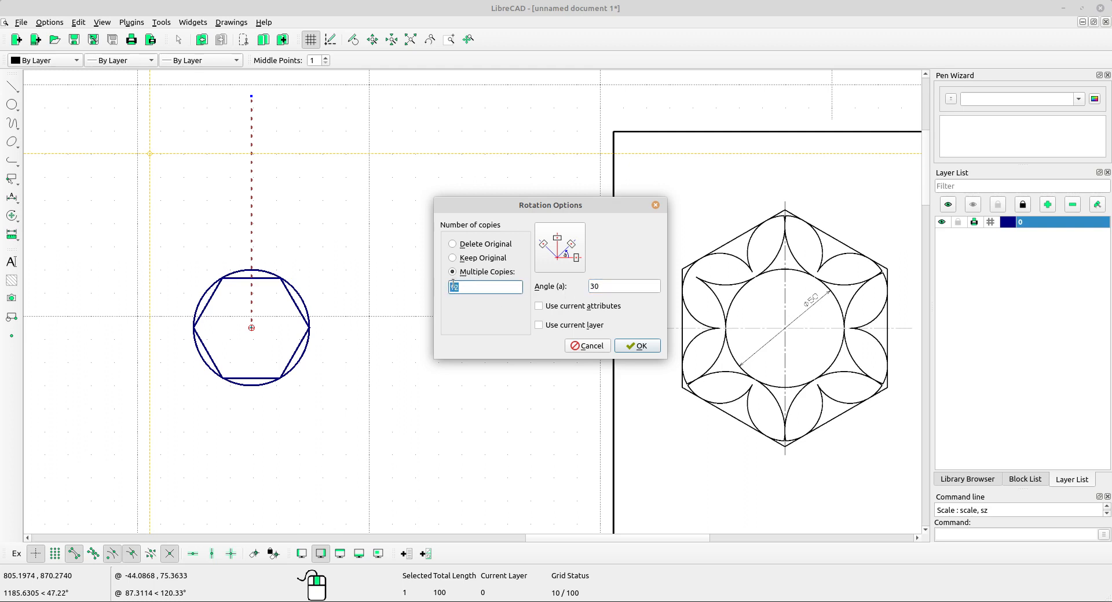
pyautogui.click(637, 346)
# Step: Delete the six radial lines that pass through the hexagon's corners
pyautogui.scroll(3, 501, 255)
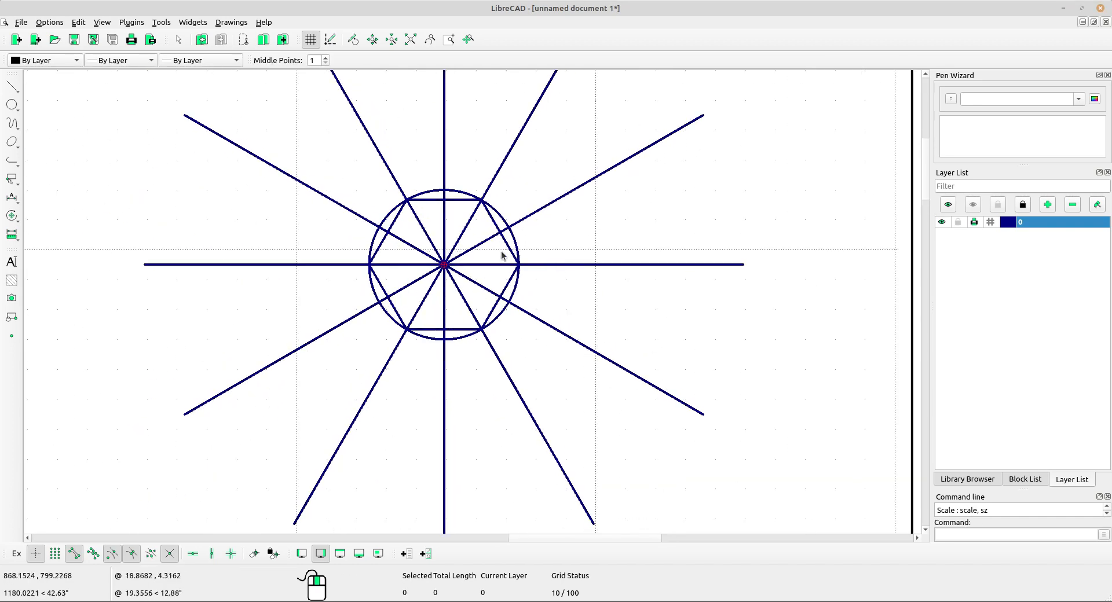
pyautogui.moveTo(552, 267); pyautogui.dragTo(423, 285, button='middle')
pyautogui.scroll(-1, 311, 194)
pyautogui.moveTo(311, 194); pyautogui.dragTo(337, 248, button='middle')
pyautogui.scroll(-1, 337, 248)
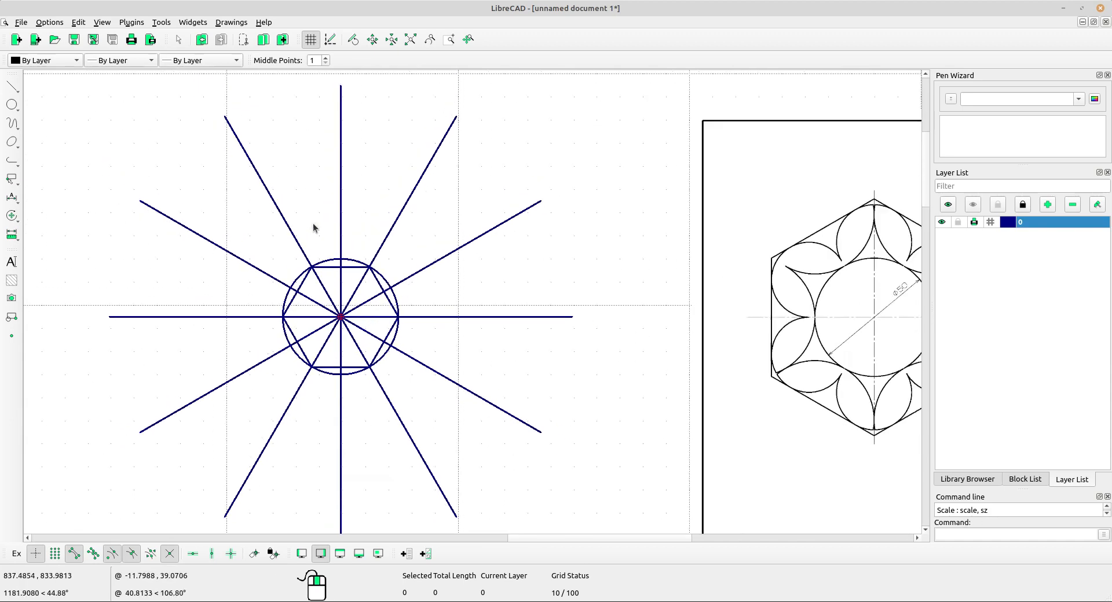
pyautogui.click(314, 235)
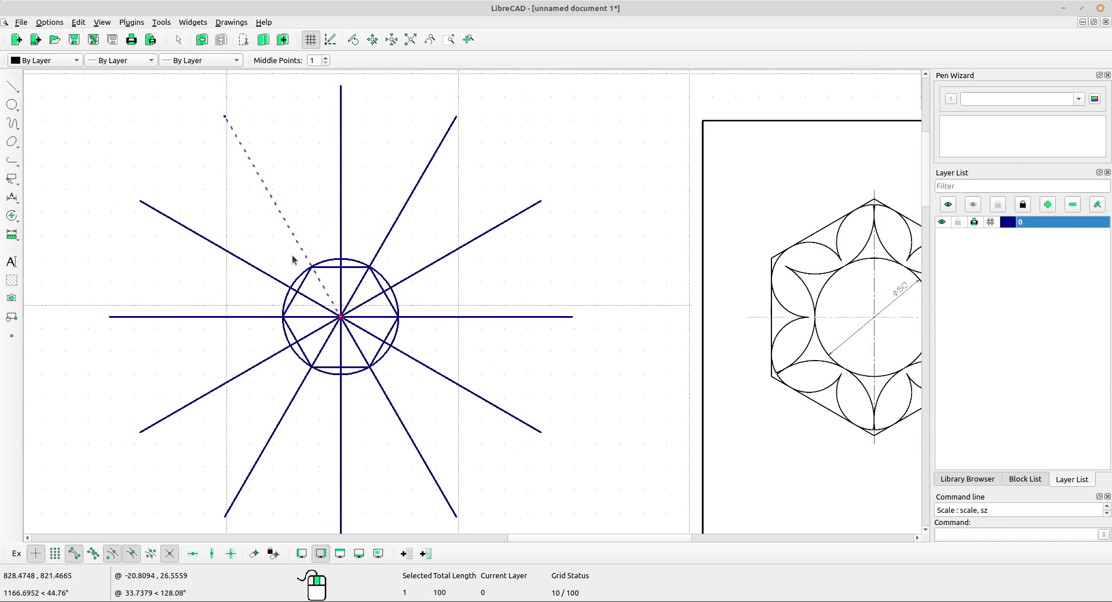
pyautogui.click(227, 317)
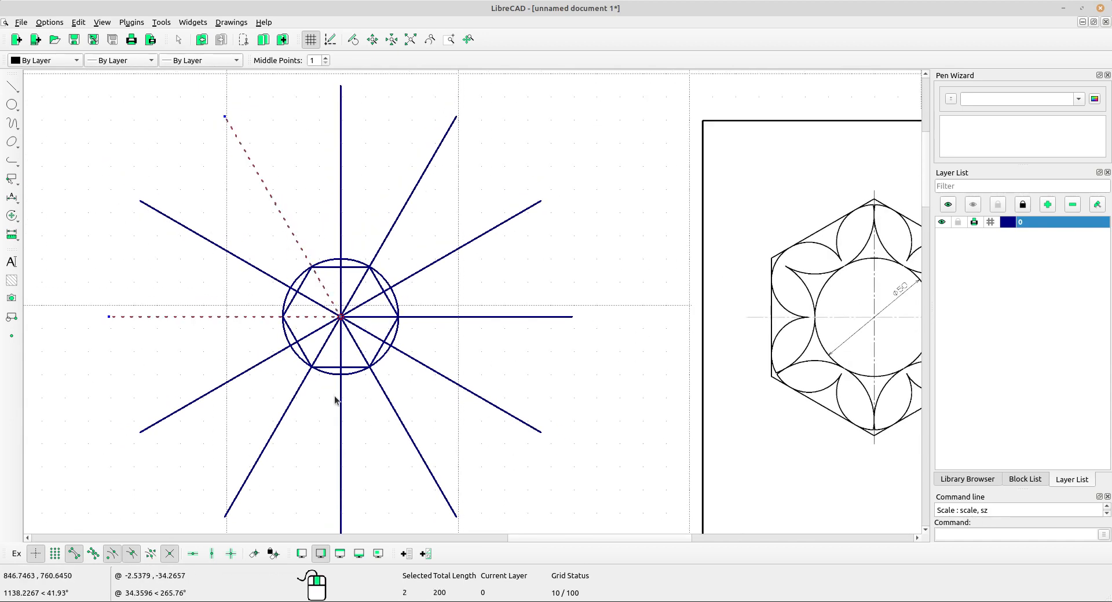
pyautogui.click(297, 401)
pyautogui.click(396, 399)
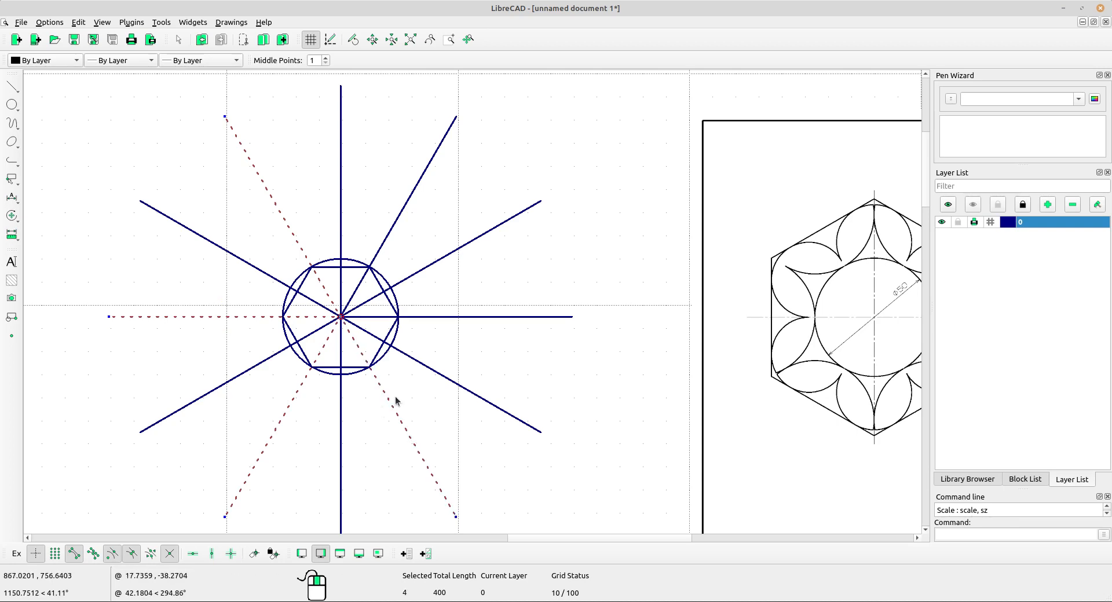
pyautogui.click(472, 317)
pyautogui.click(388, 227)
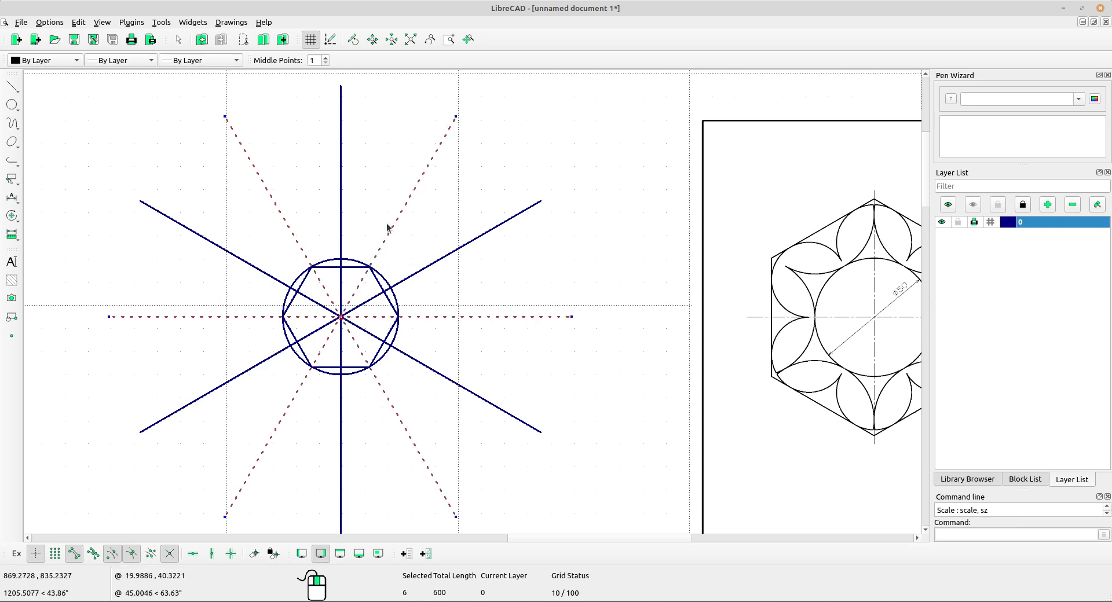
pyautogui.scroll(2, 368, 330)
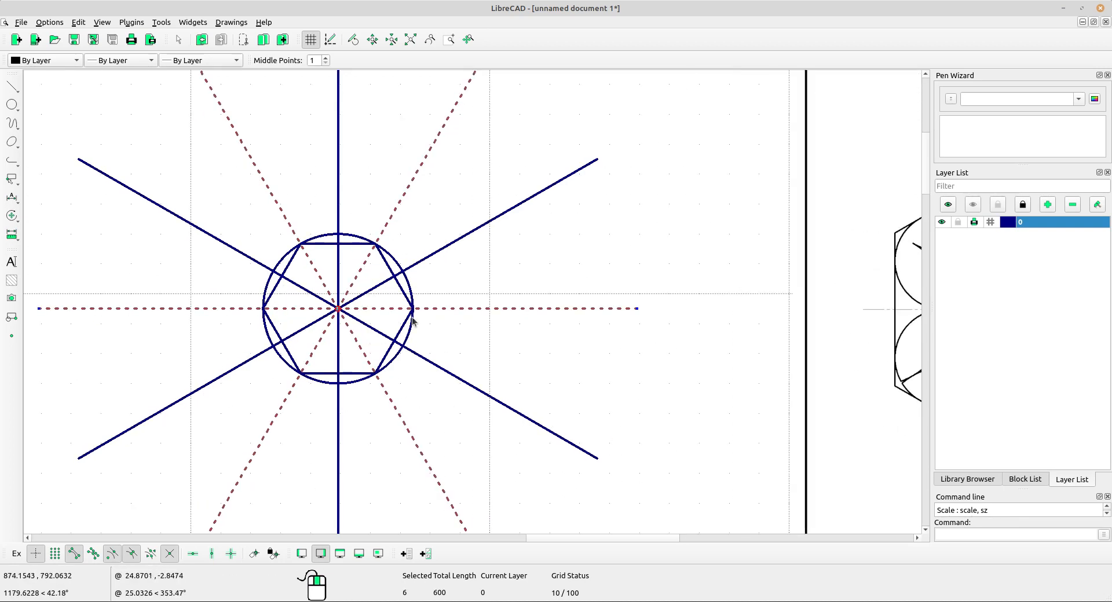
pyautogui.press('Delete')
# Step: Extend the hexagon's upper-left and upper-right sides to the upward vertical radial line using Trim
pyautogui.moveTo(278, 239); pyautogui.dragTo(295, 251, button='middle')
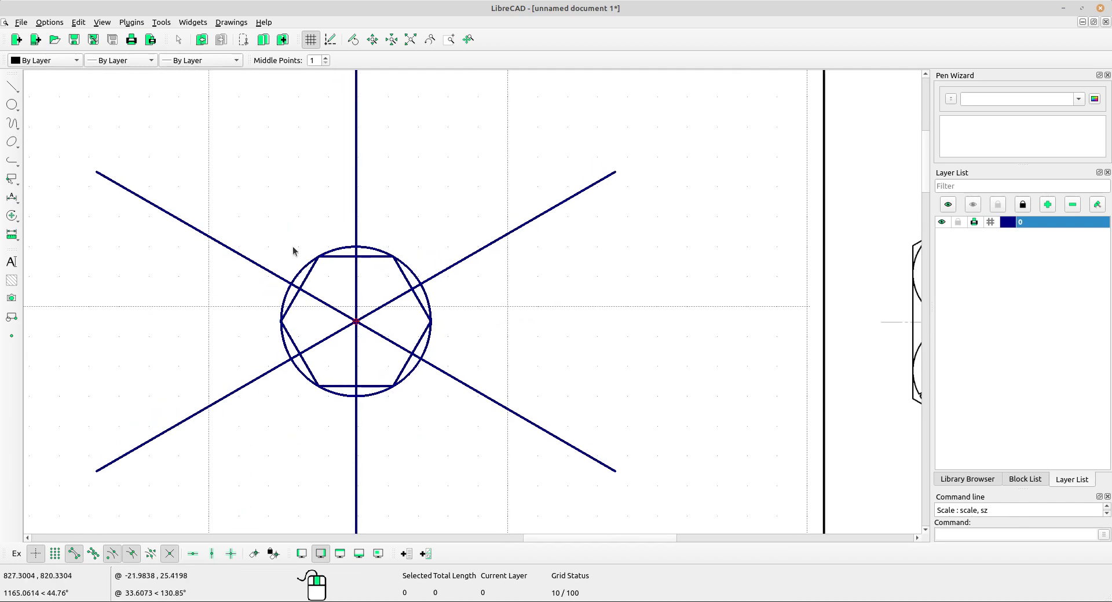
pyautogui.click(13, 216)
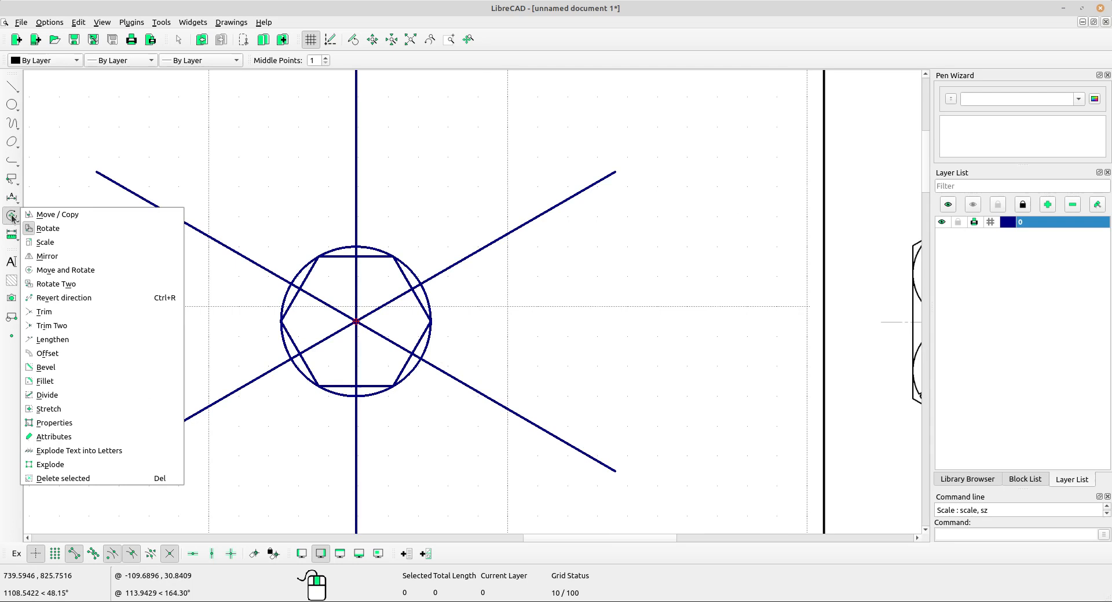
pyautogui.click(35, 307)
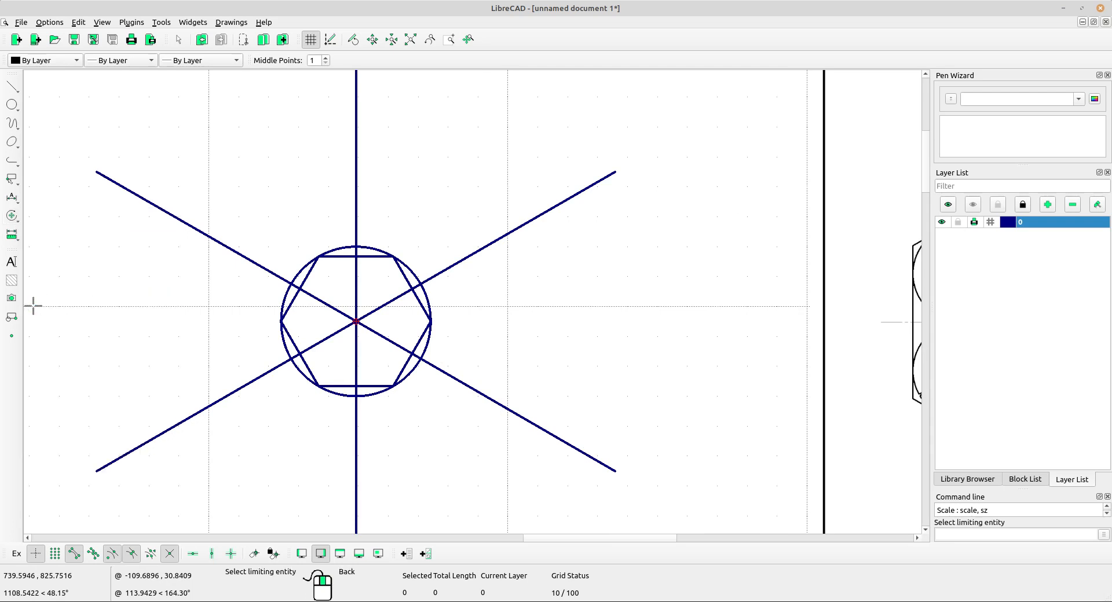
pyautogui.click(357, 182)
pyautogui.moveTo(358, 184); pyautogui.dragTo(380, 232, button='middle')
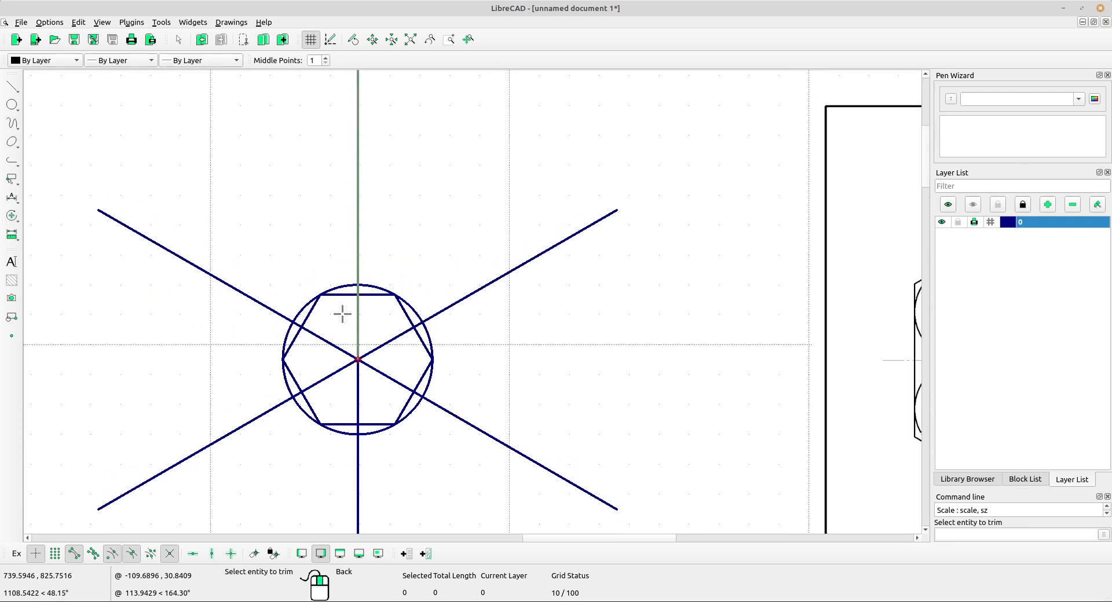
pyautogui.scroll(1, 313, 305)
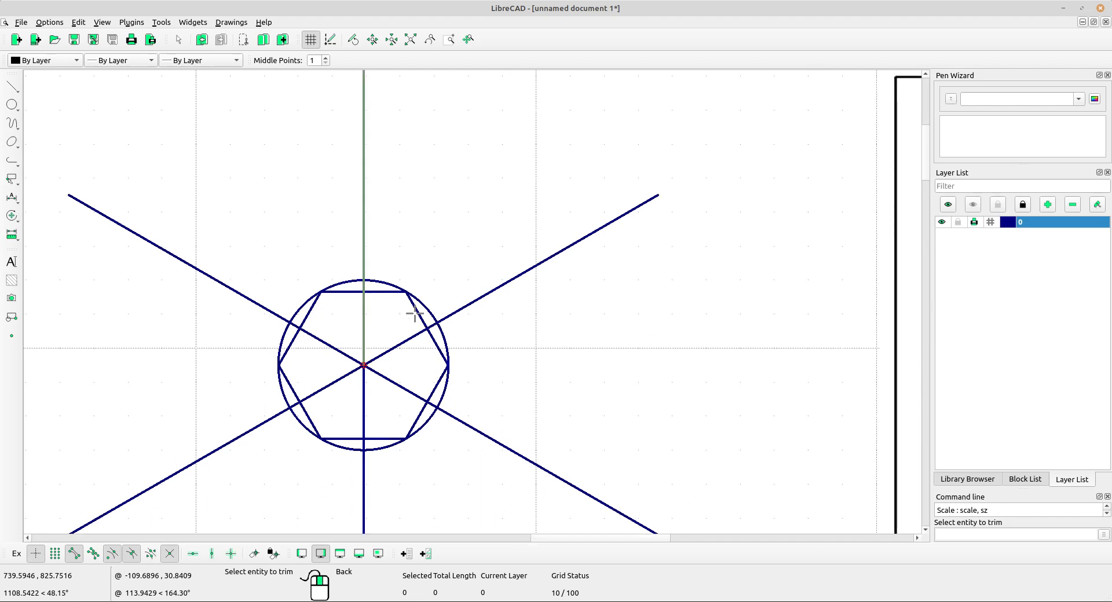
pyautogui.click(314, 304)
pyautogui.click(416, 305)
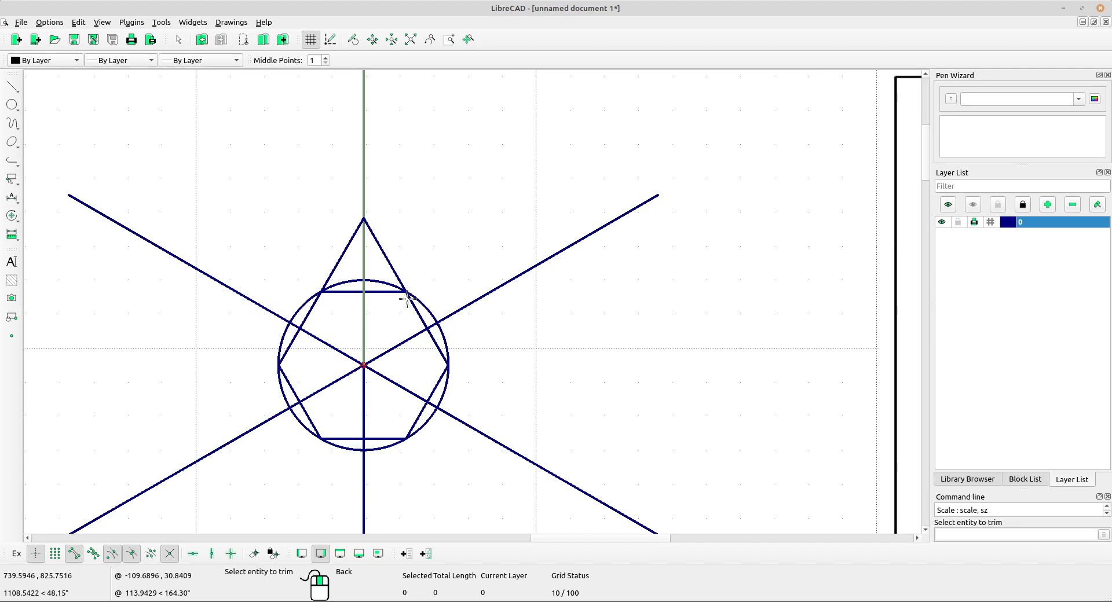
# Step: Extend the hexagon's top and lower-left sides to the upper-left radial line using Trim
pyautogui.scroll(-2, 408, 297)
pyautogui.scroll(2, 409, 288)
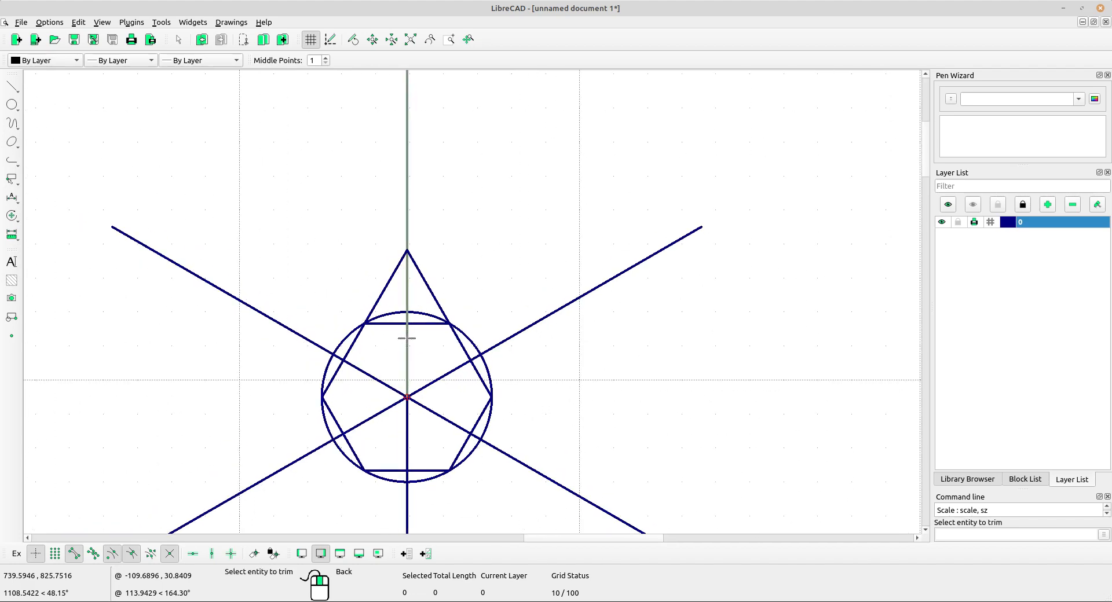
pyautogui.scroll(-2, 458, 302)
pyautogui.scroll(1, 377, 278)
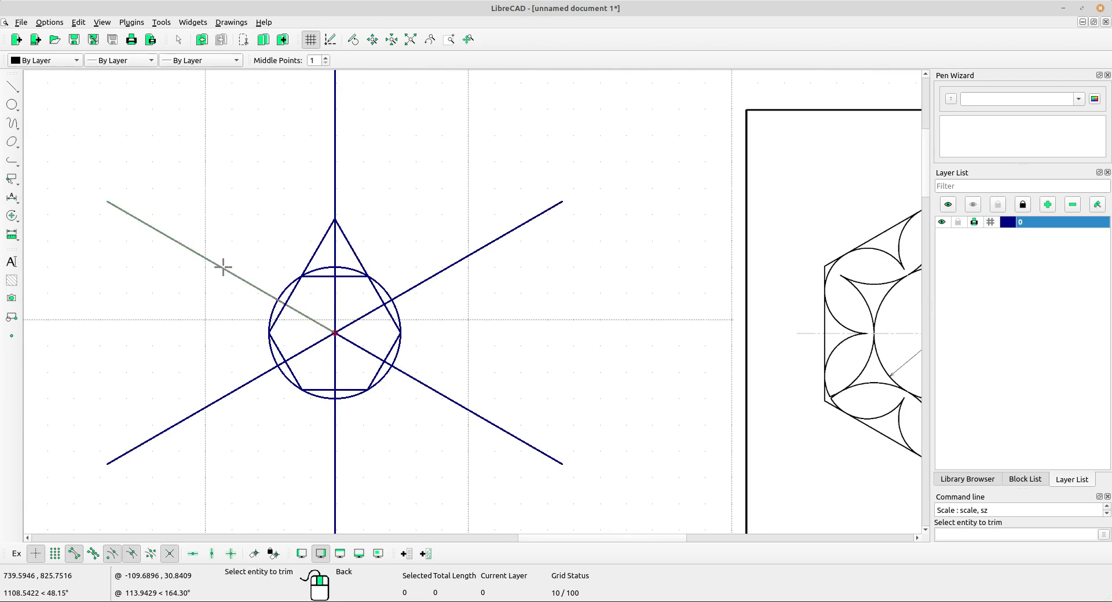
pyautogui.scroll(1, 311, 284)
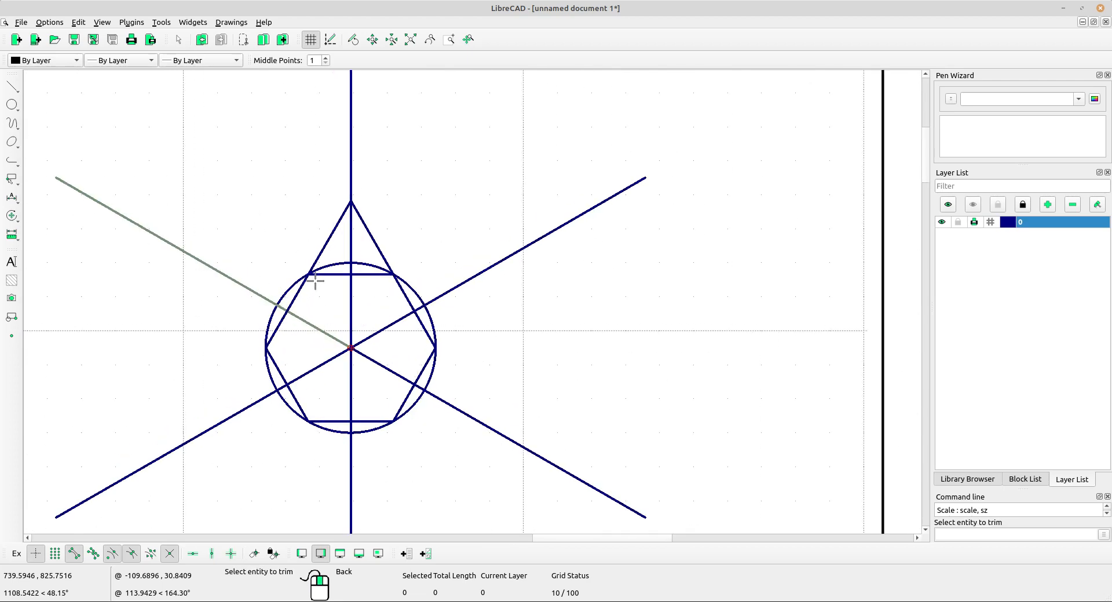
pyautogui.click(322, 274)
pyautogui.click(272, 357)
pyautogui.scroll(-2, 324, 278)
pyautogui.scroll(1, 312, 255)
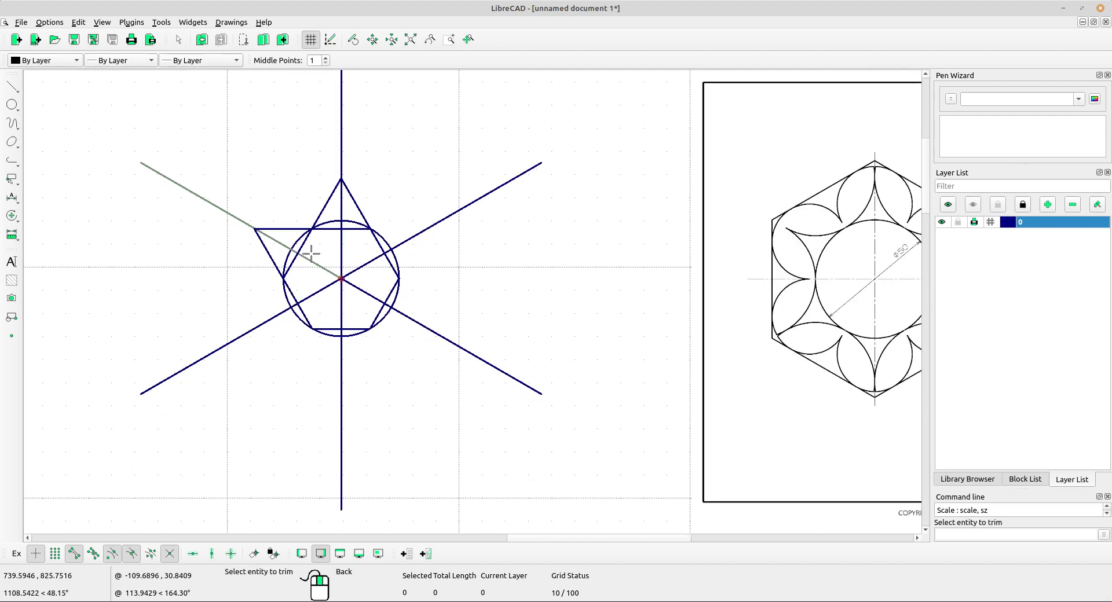
pyautogui.rightClick(243, 285)
# Step: Extend the hexagon's bottom and upper-left sides to the lower-left radial line using Trim
pyautogui.click(258, 323)
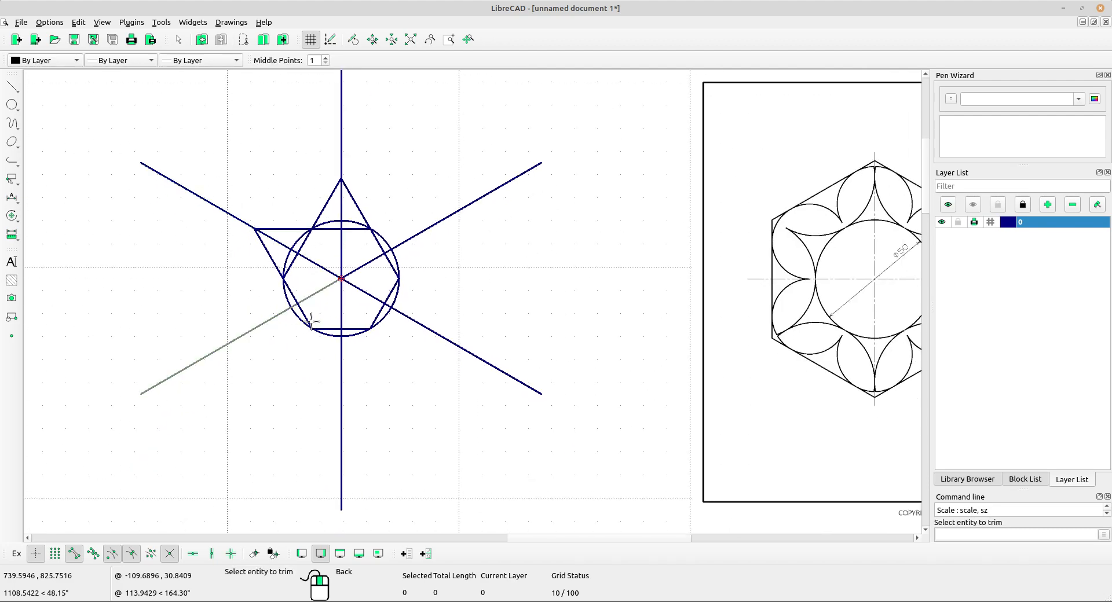
pyautogui.scroll(1, 273, 310)
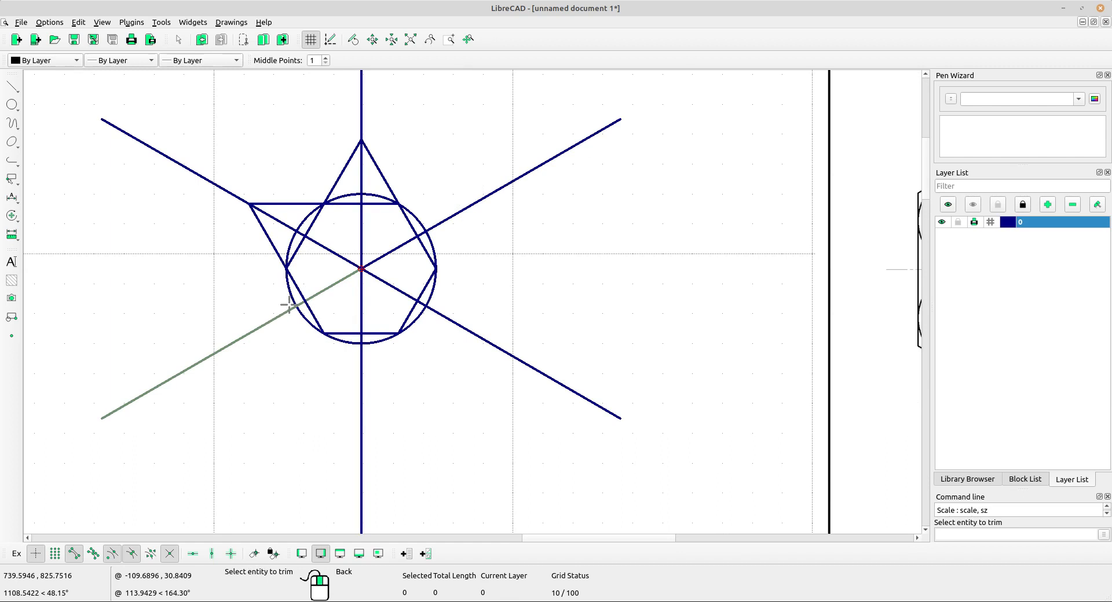
pyautogui.click(339, 334)
pyautogui.click(298, 247)
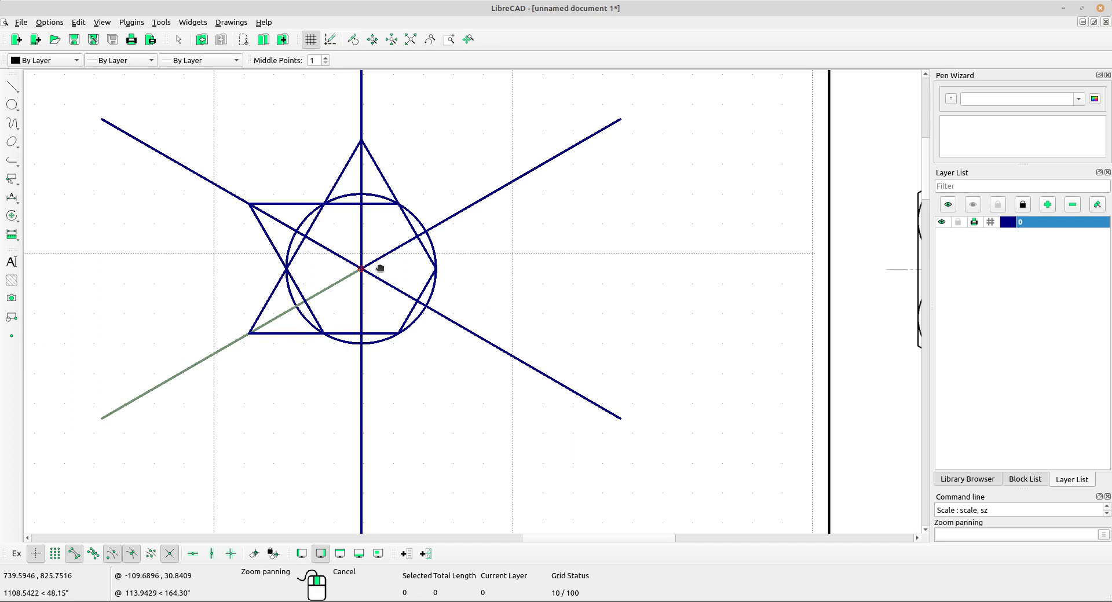
pyautogui.hscroll(1, 380, 265)
pyautogui.rightClick(380, 360)
# Step: Extend the hexagon's lower-left and lower-right sides to the downward vertical radial line using Trim
pyautogui.click(350, 385)
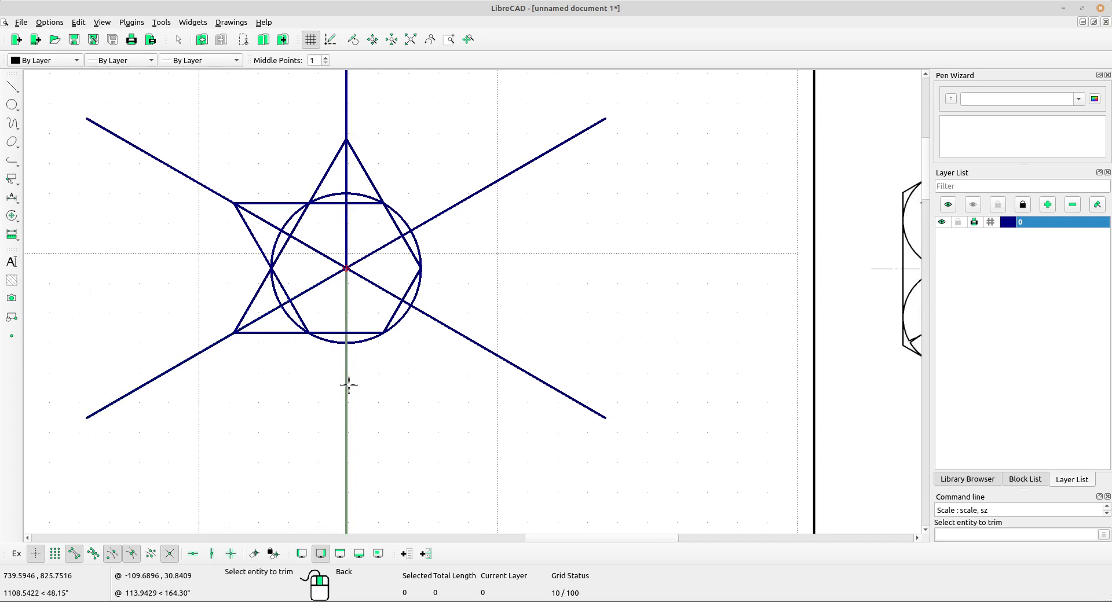
pyautogui.click(301, 317)
pyautogui.click(390, 319)
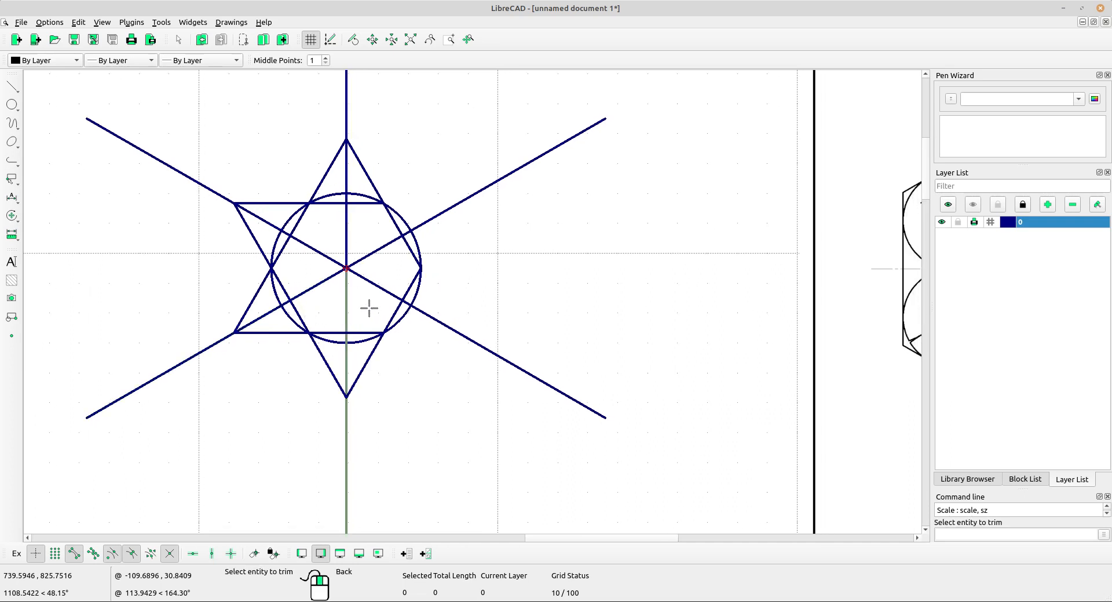
pyautogui.rightClick(368, 309)
# Step: Extend the hexagon's bottom and upper-right sides to the lower-right radial line using Trim
pyautogui.click(427, 316)
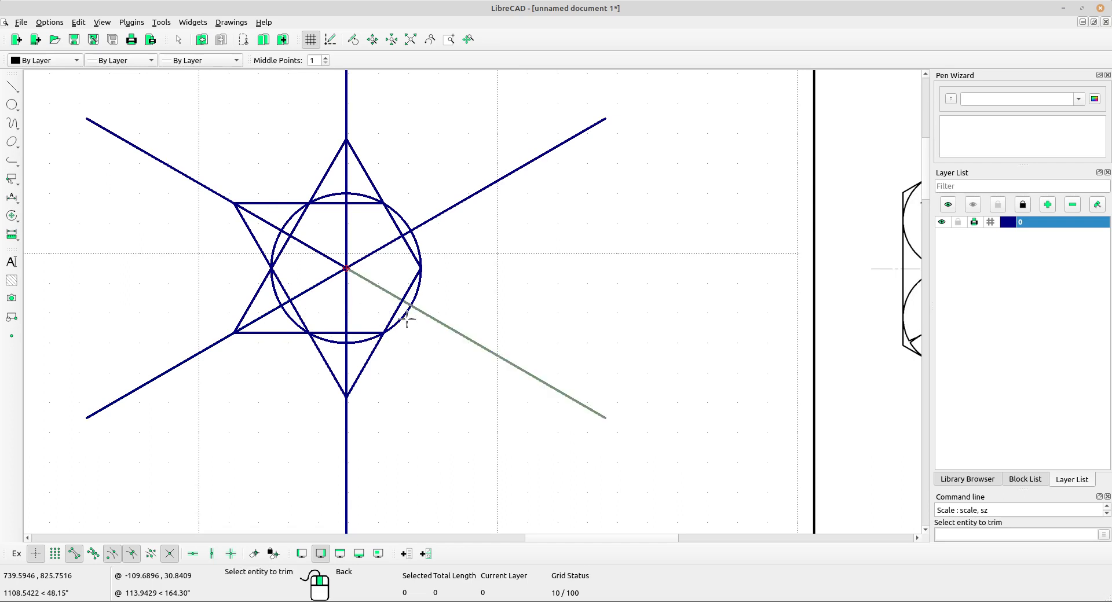
pyautogui.click(370, 333)
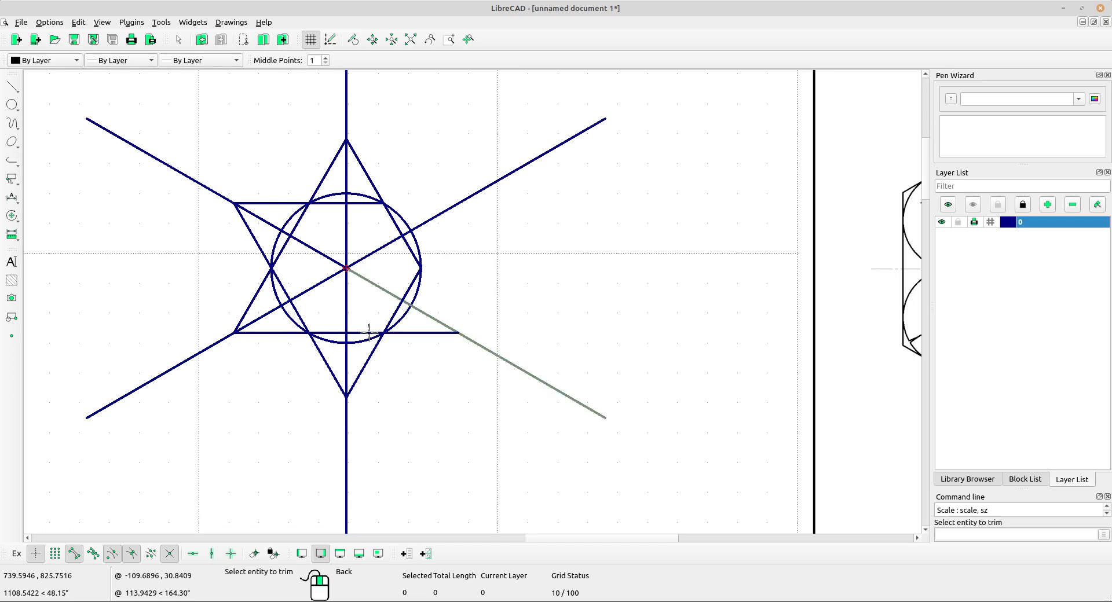
pyautogui.rightClick(498, 266)
# Step: Extend the hexagon's lower-right and top sides to the upper-right radial line using Trim
pyautogui.click(461, 199)
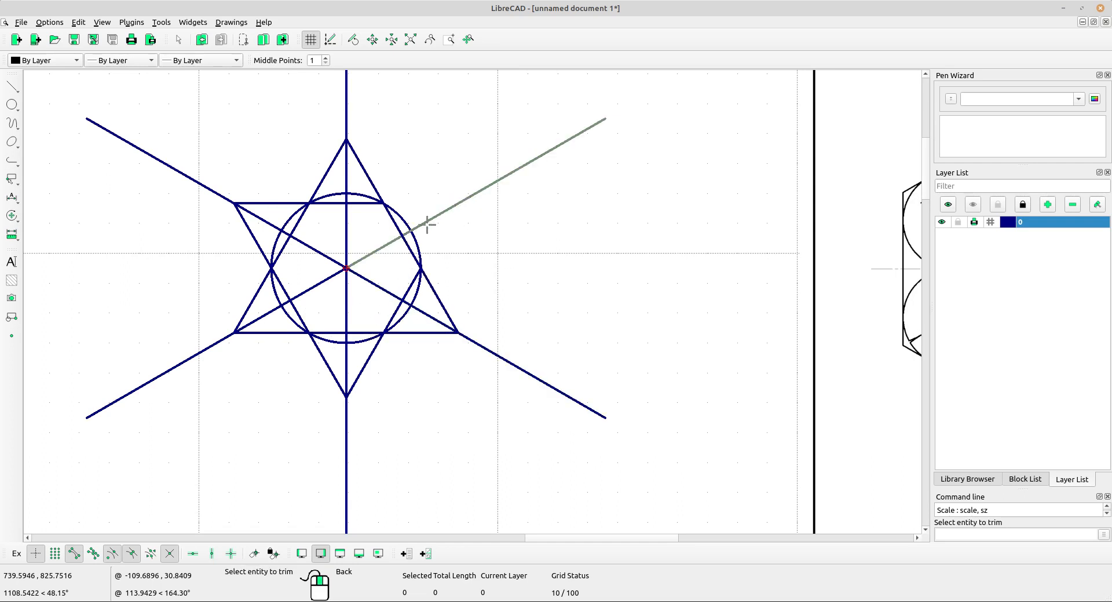
pyautogui.click(411, 281)
pyautogui.click(361, 203)
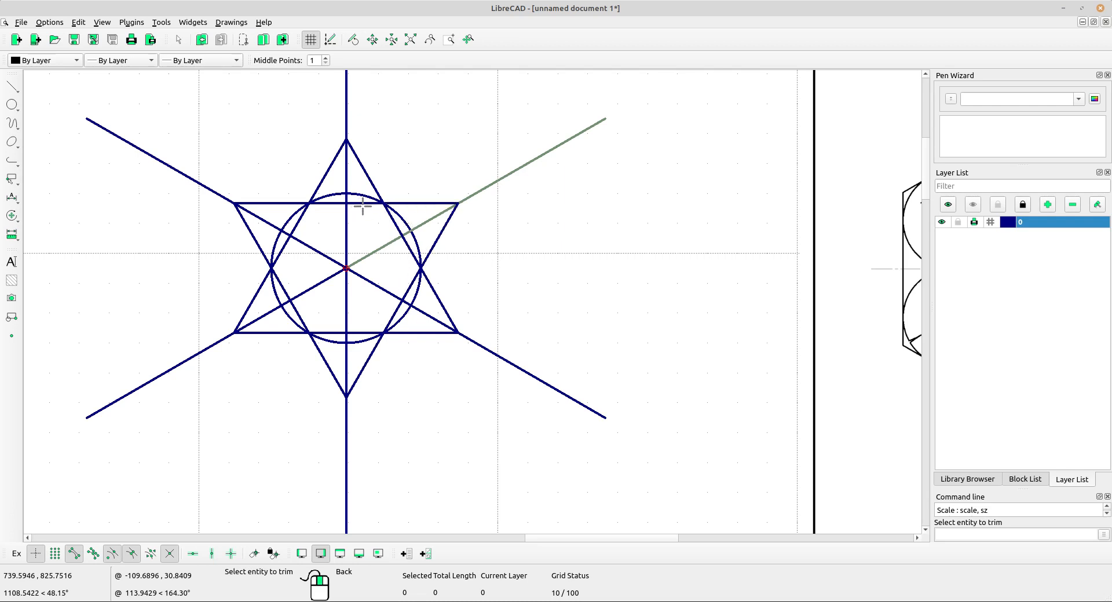
pyautogui.rightClick(469, 159)
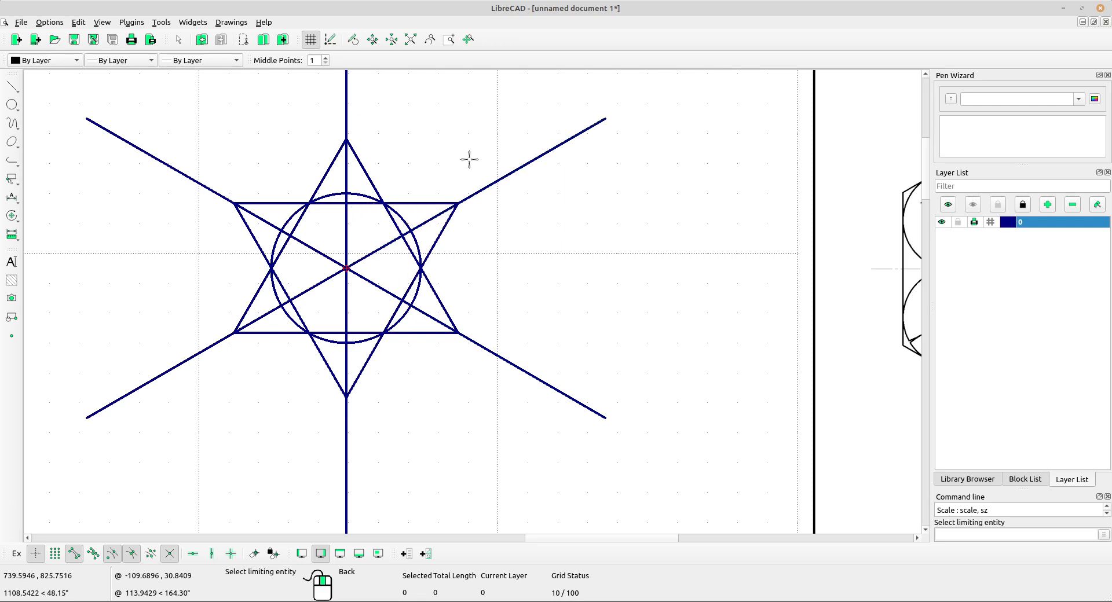
# Step: Delete all the radial construction lines crossing at the centre, keeping the six-pointed star and its inner circle
pyautogui.rightClick(464, 158)
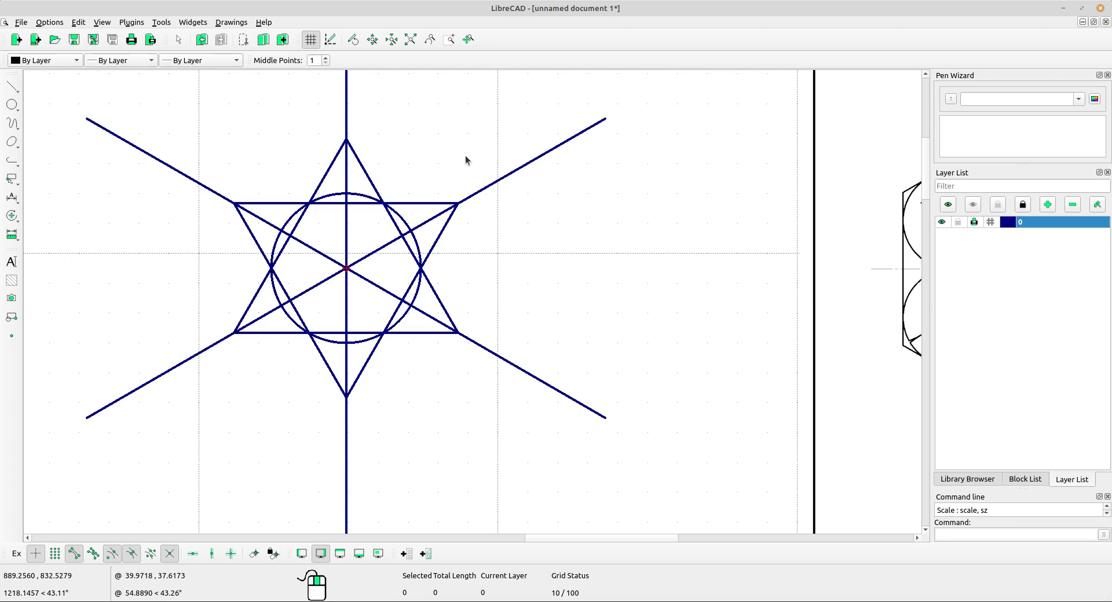
pyautogui.scroll(-2, 466, 157)
pyautogui.moveTo(631, 268)
pyautogui.mouseDown(button='middle')
pyautogui.moveTo(585, 291)
pyautogui.moveTo(522, 280)
pyautogui.mouseUp(button='middle')
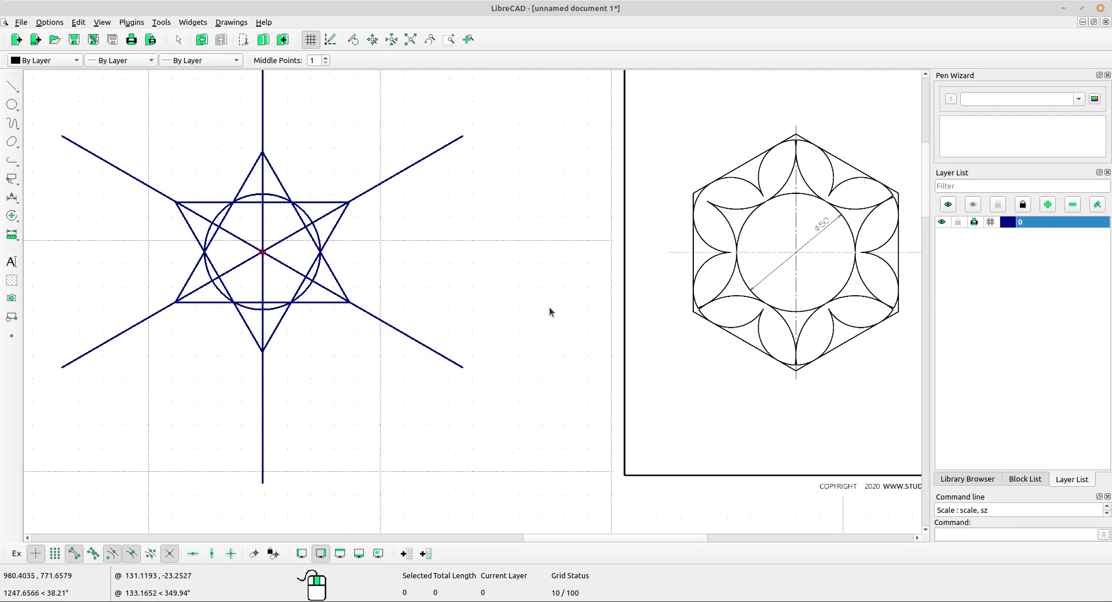
pyautogui.scroll(1, 254, 256)
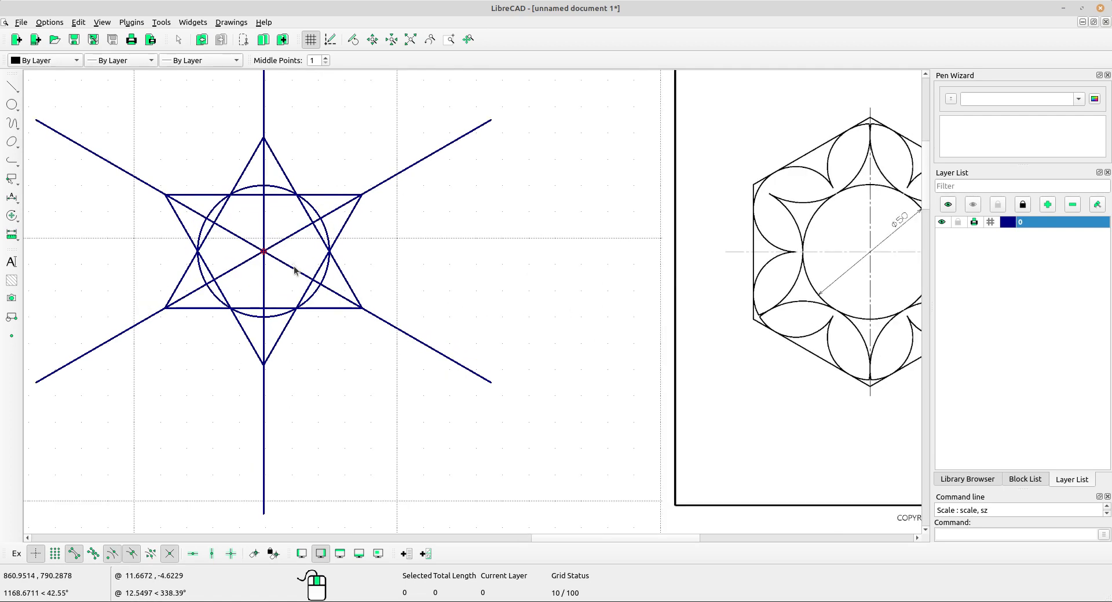
pyautogui.moveTo(290, 283); pyautogui.dragTo(244, 233)
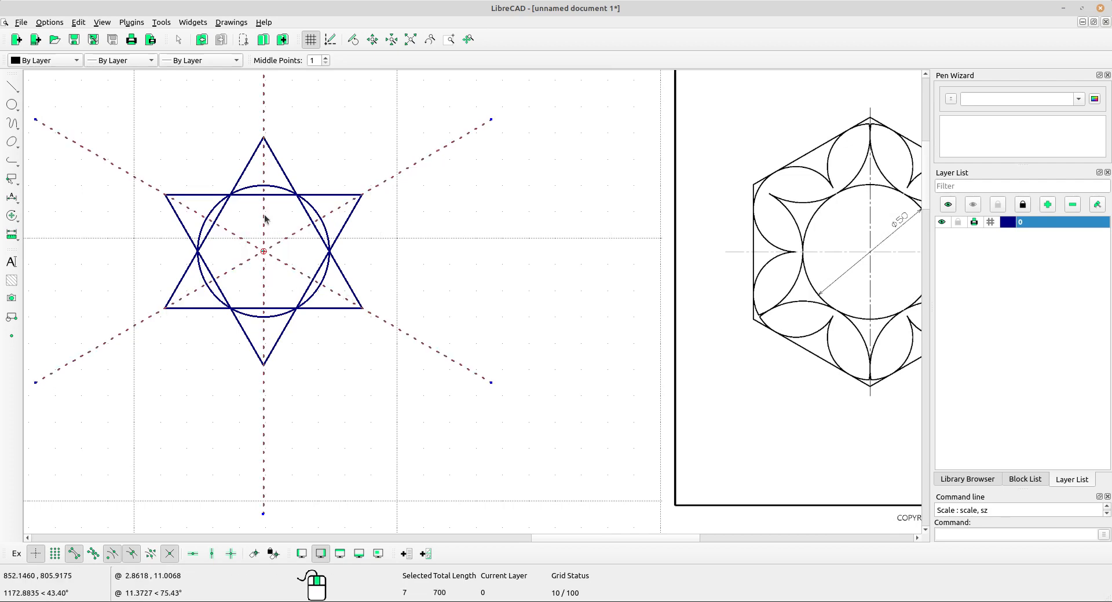
pyautogui.moveTo(266, 220); pyautogui.dragTo(307, 286, button='middle')
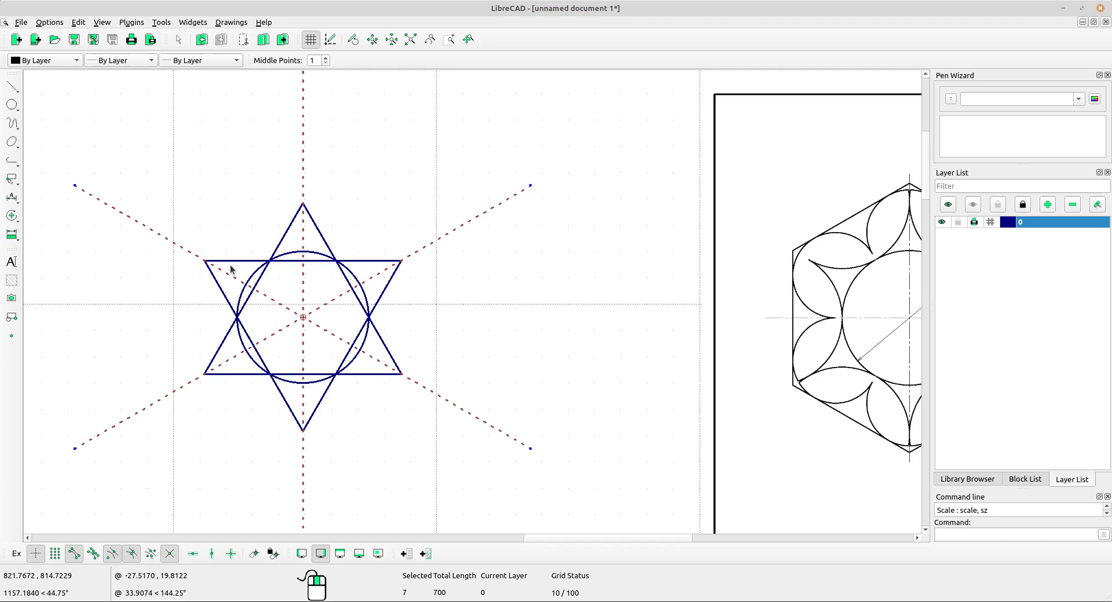
pyautogui.moveTo(431, 368)
pyautogui.mouseDown(button='middle')
pyautogui.moveTo(404, 356)
pyautogui.moveTo(398, 320)
pyautogui.moveTo(323, 321)
pyautogui.mouseUp(button='middle')
pyautogui.scroll(-1, 420, 323)
pyautogui.scroll(1, 420, 323)
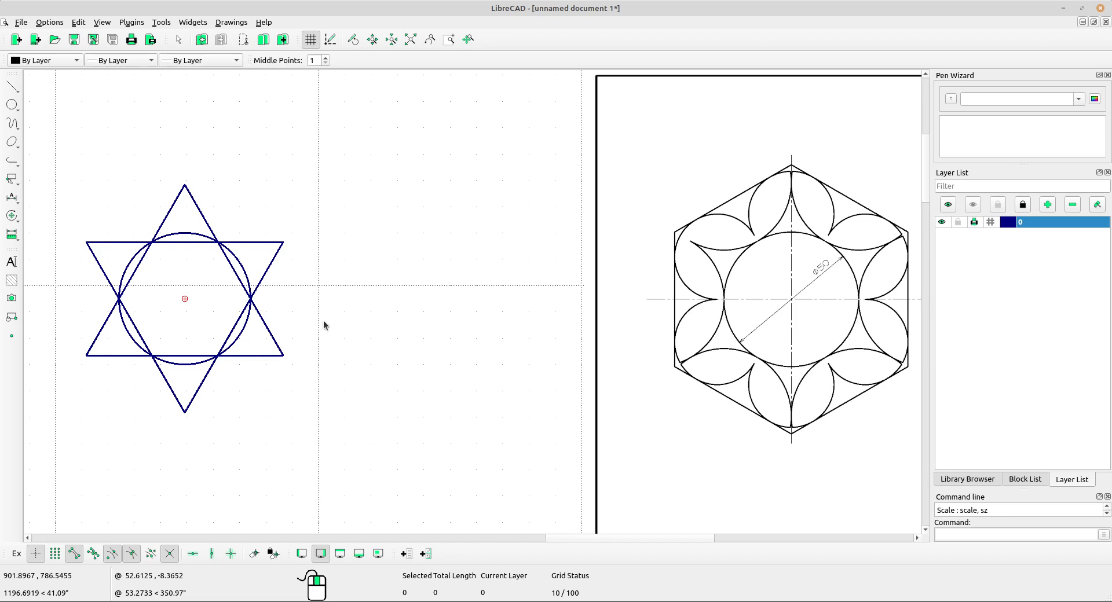
# Step: Draw a 3-point circle through the star's top tip and the two inner corners at that tip's base
pyautogui.click(12, 106)
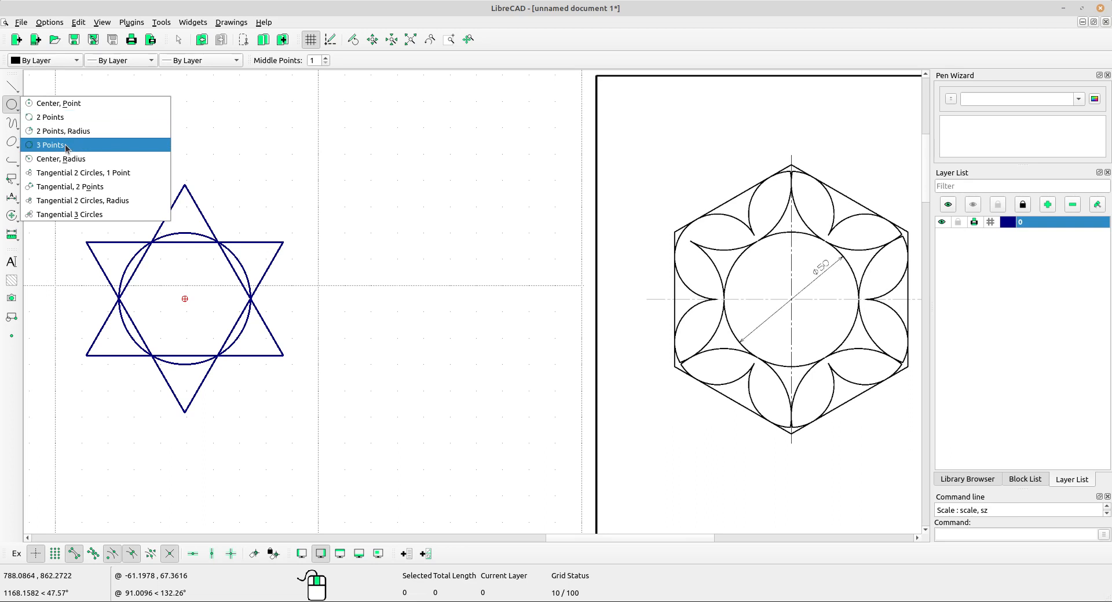
pyautogui.click(51, 145)
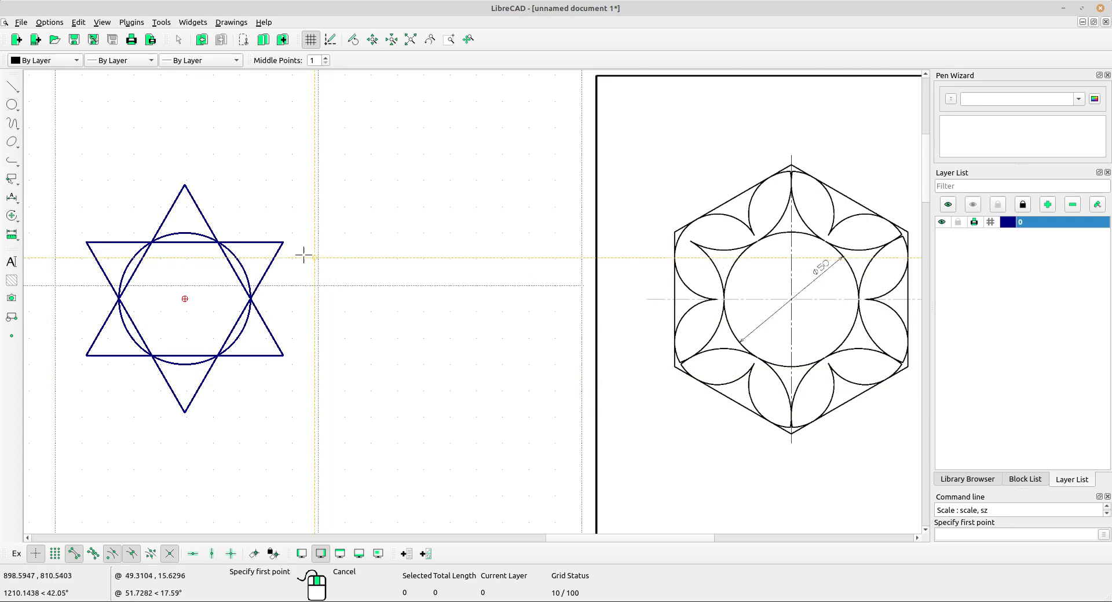
pyautogui.scroll(2, 138, 224)
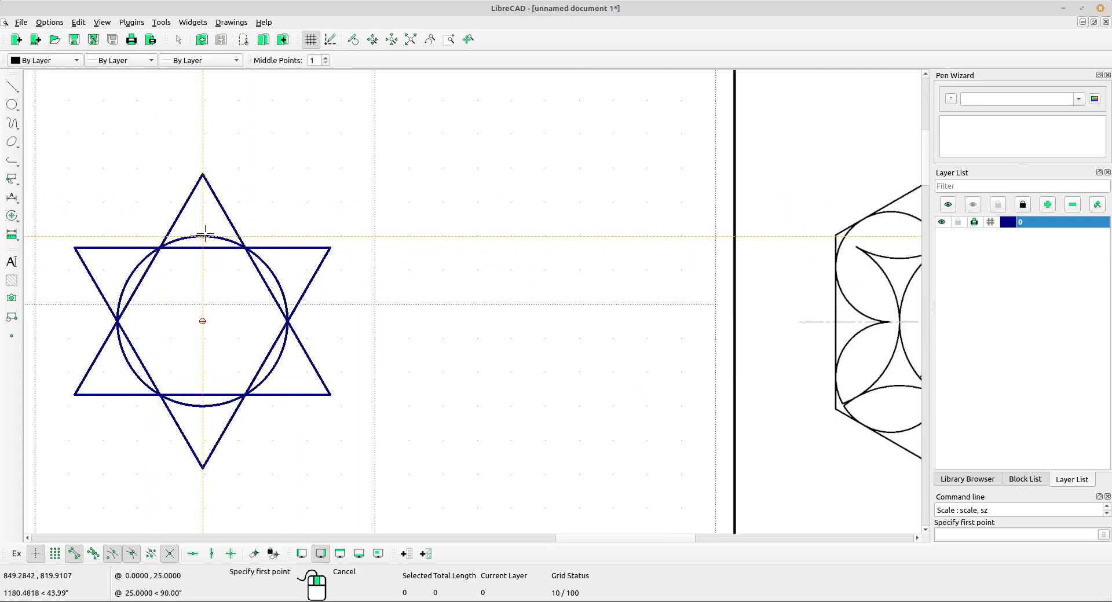
pyautogui.moveTo(181, 218)
pyautogui.mouseDown(button='middle')
pyautogui.moveTo(188, 208)
pyautogui.moveTo(107, 206)
pyautogui.mouseUp(button='middle')
pyautogui.scroll(-2, 168, 206)
pyautogui.scroll(1, 153, 204)
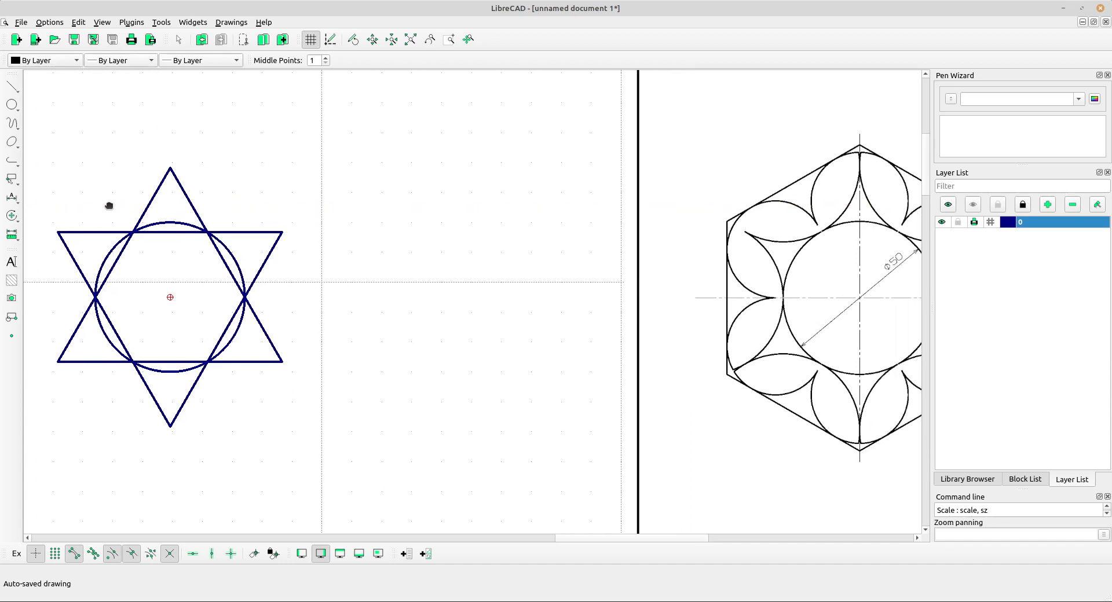
pyautogui.click(134, 232)
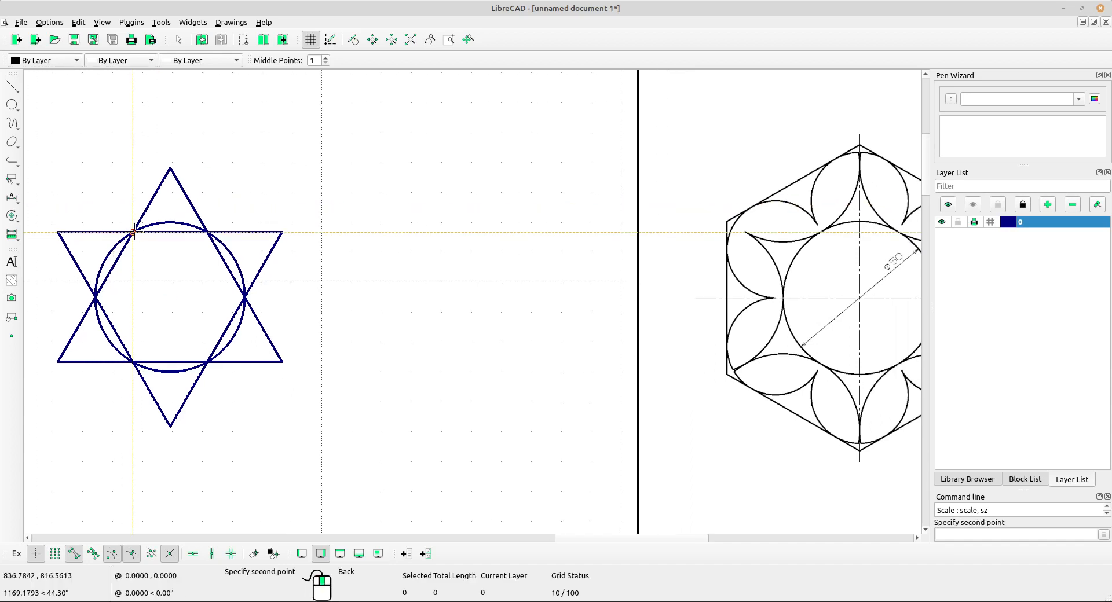
pyautogui.click(170, 169)
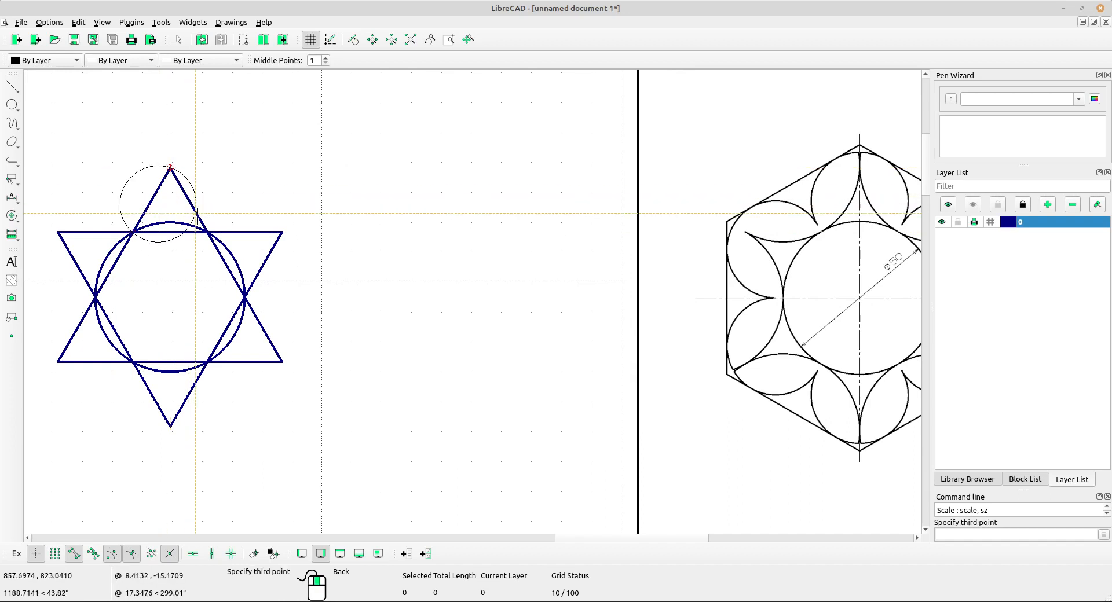
pyautogui.click(207, 232)
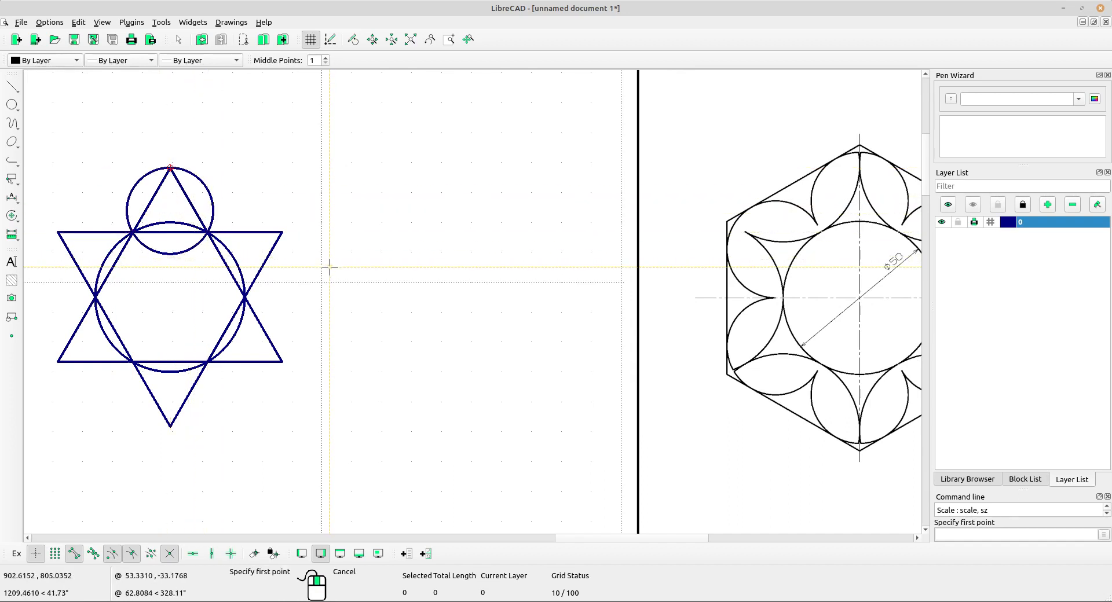
# Step: Draw 3-point circles around the star's upper-right and lower-right points, each through the tip and its two adjacent inner corners
pyautogui.click(208, 232)
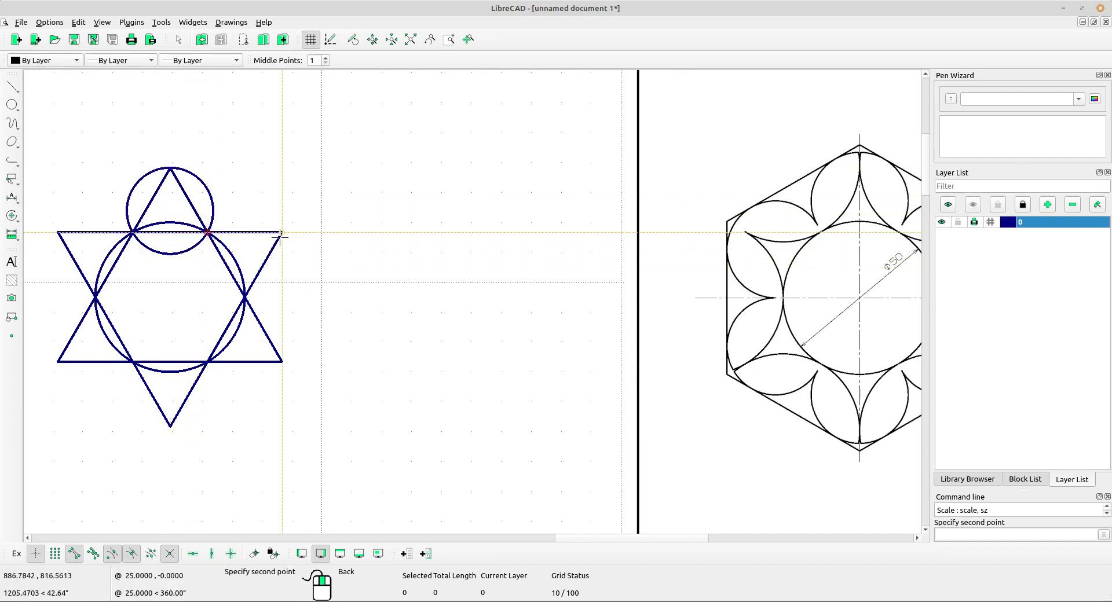
pyautogui.click(282, 233)
pyautogui.click(244, 297)
pyautogui.click(245, 298)
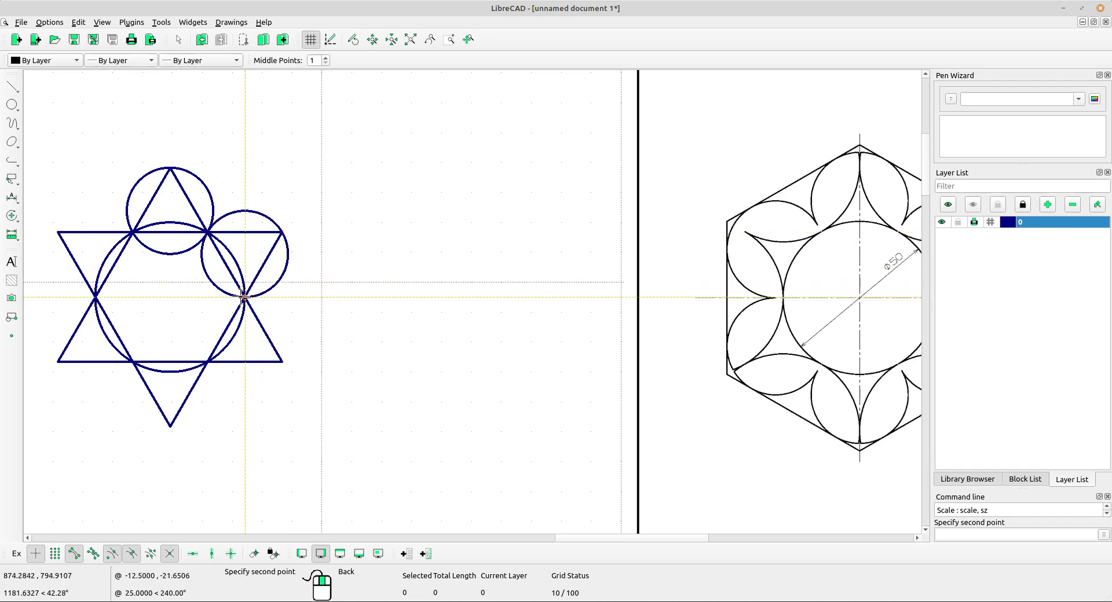
pyautogui.click(267, 363)
pyautogui.click(208, 362)
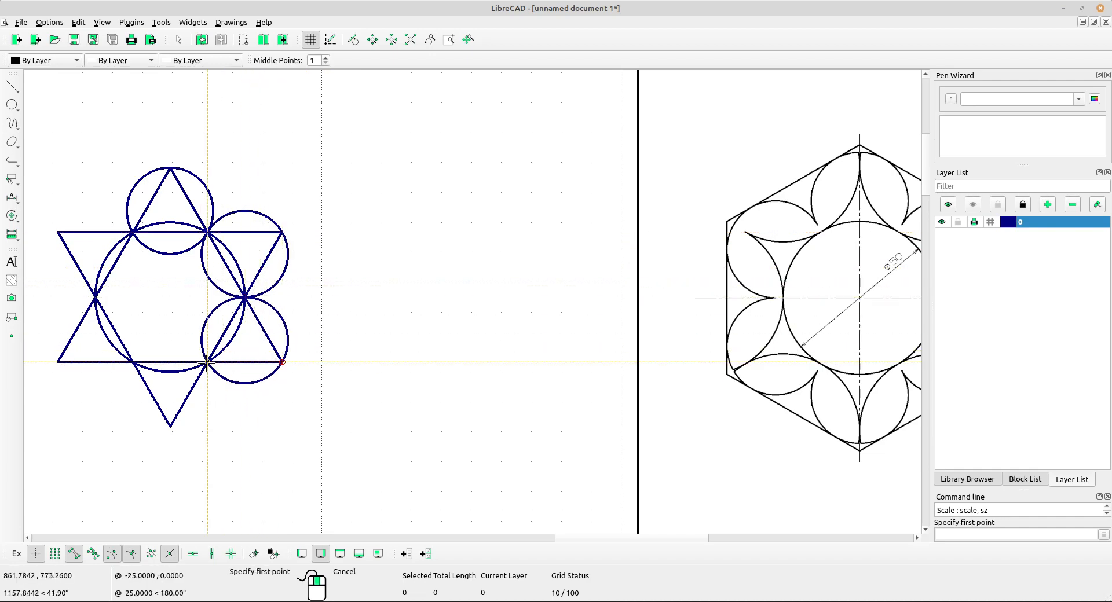
# Step: Draw a 3-point circle through the star's bottom tip and its two adjacent inner corners
pyautogui.moveTo(239, 356); pyautogui.dragTo(321, 329, button='middle')
pyautogui.scroll(-2, 288, 357)
pyautogui.moveTo(284, 364); pyautogui.dragTo(221, 333, button='middle')
pyautogui.scroll(1, 234, 334)
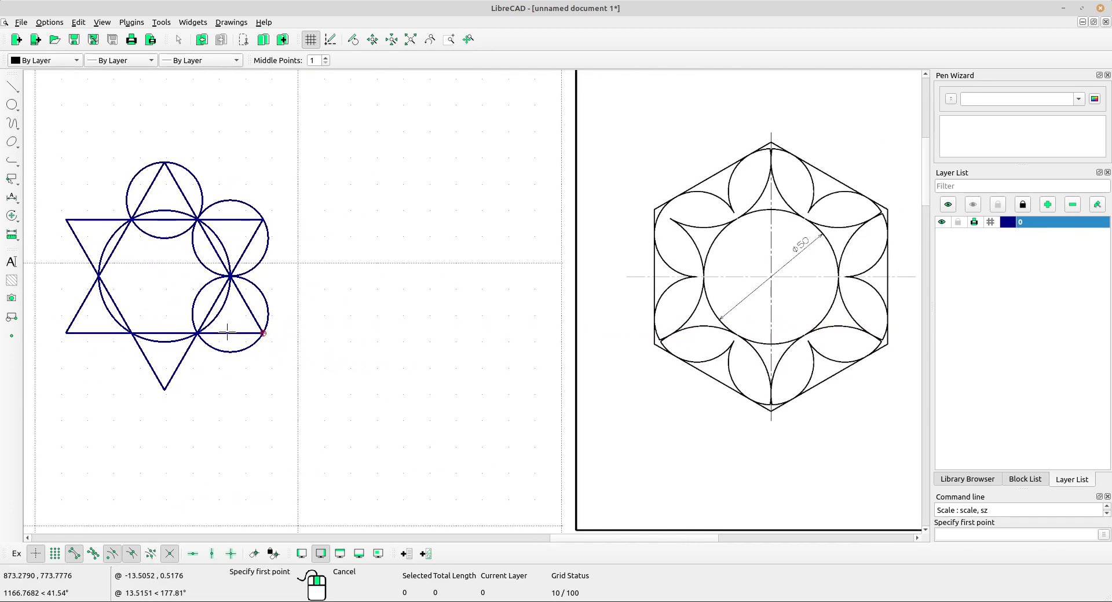
pyautogui.click(197, 334)
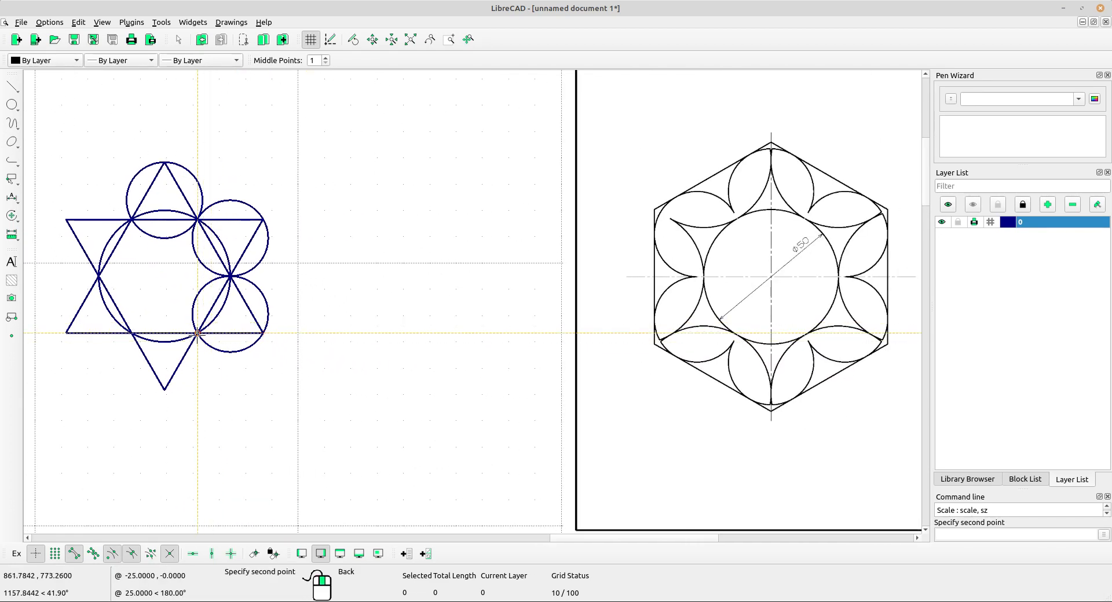
pyautogui.click(164, 389)
pyautogui.click(132, 333)
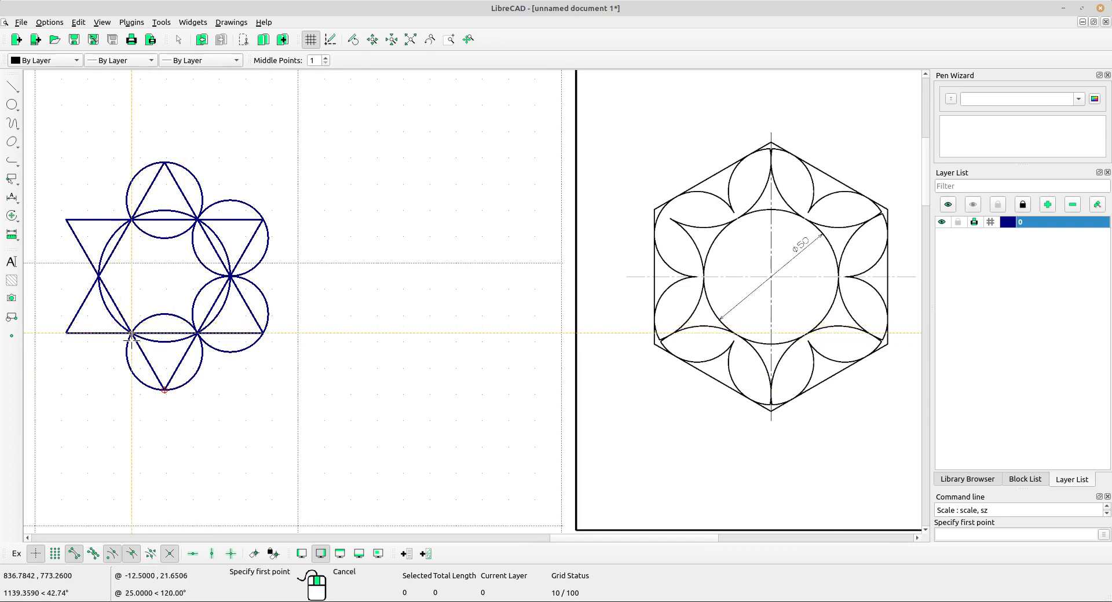
# Step: Draw 3-point circles around the star's lower-left and upper-left points, each through the tip and its two adjacent inner corners
pyautogui.click(132, 334)
pyautogui.click(66, 334)
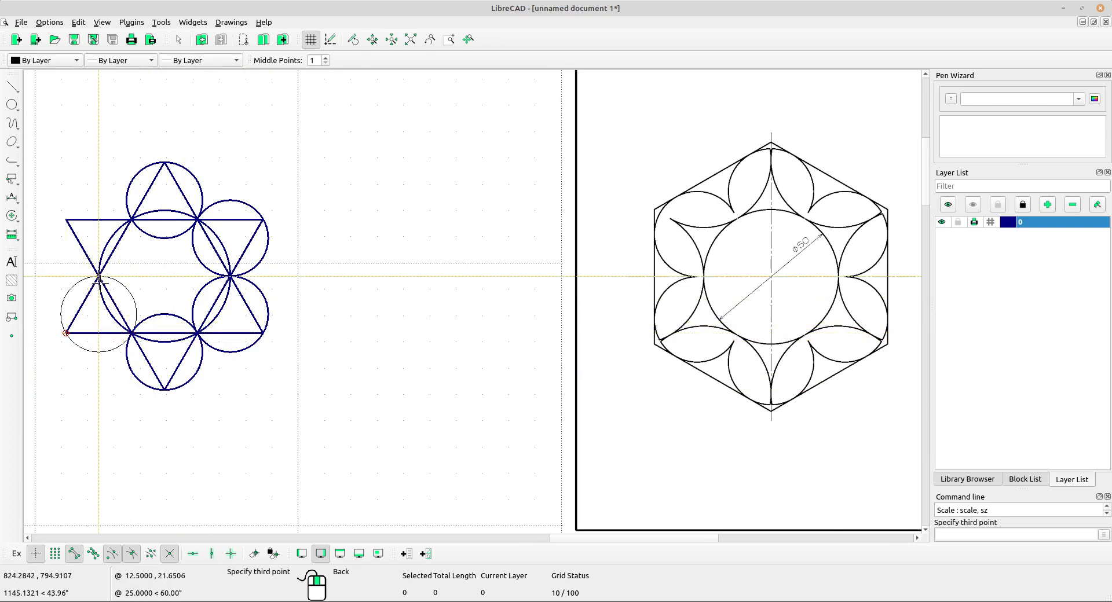
pyautogui.click(99, 276)
pyautogui.click(99, 277)
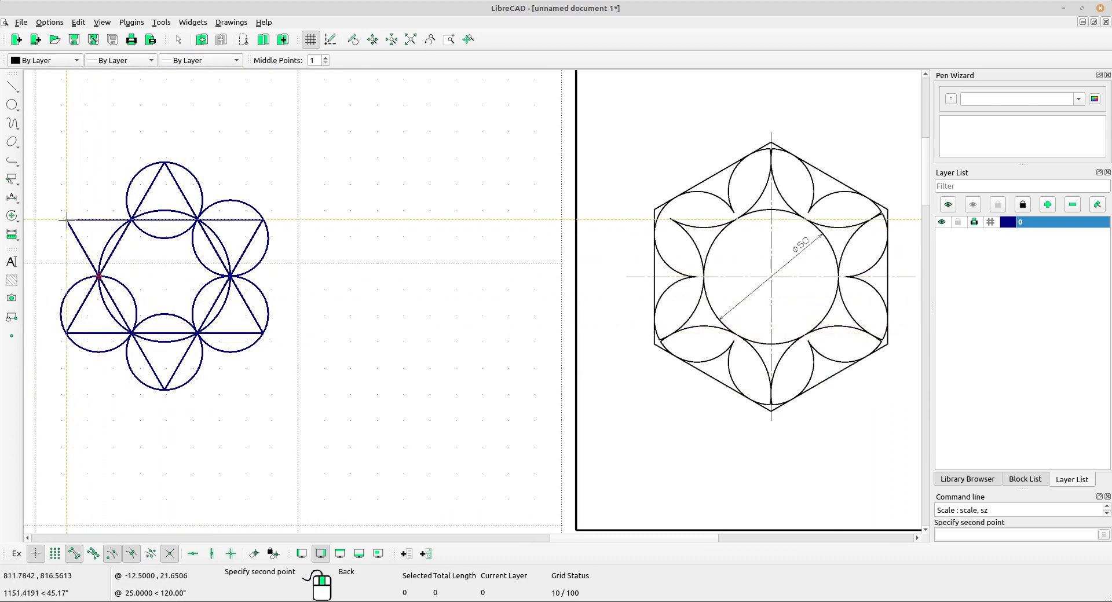
pyautogui.click(66, 221)
pyautogui.click(132, 220)
pyautogui.moveTo(249, 280); pyautogui.dragTo(398, 293, button='middle')
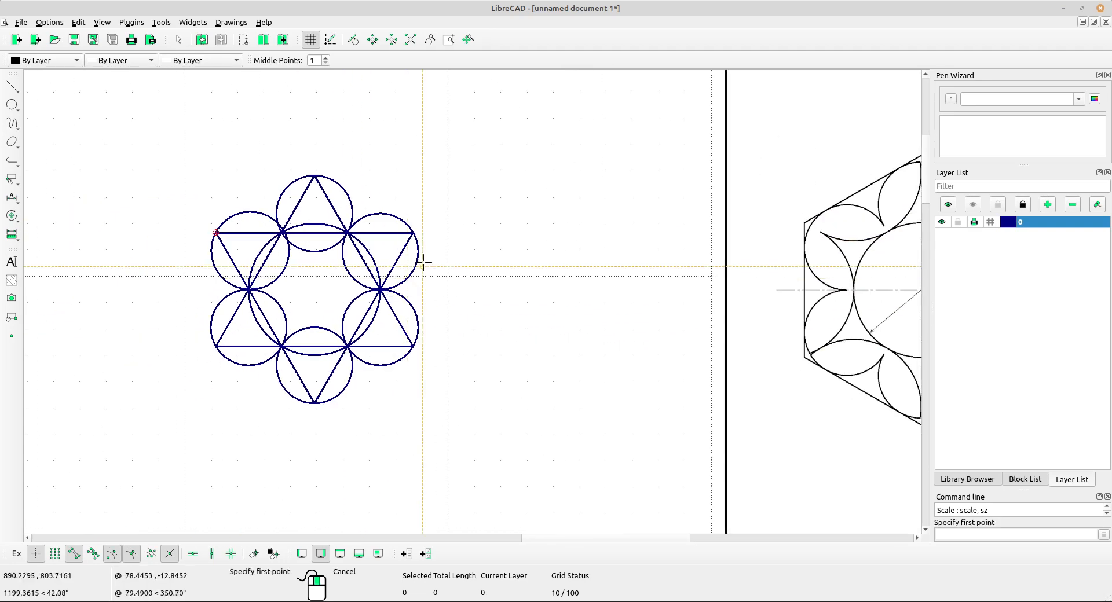
pyautogui.rightClick(488, 215)
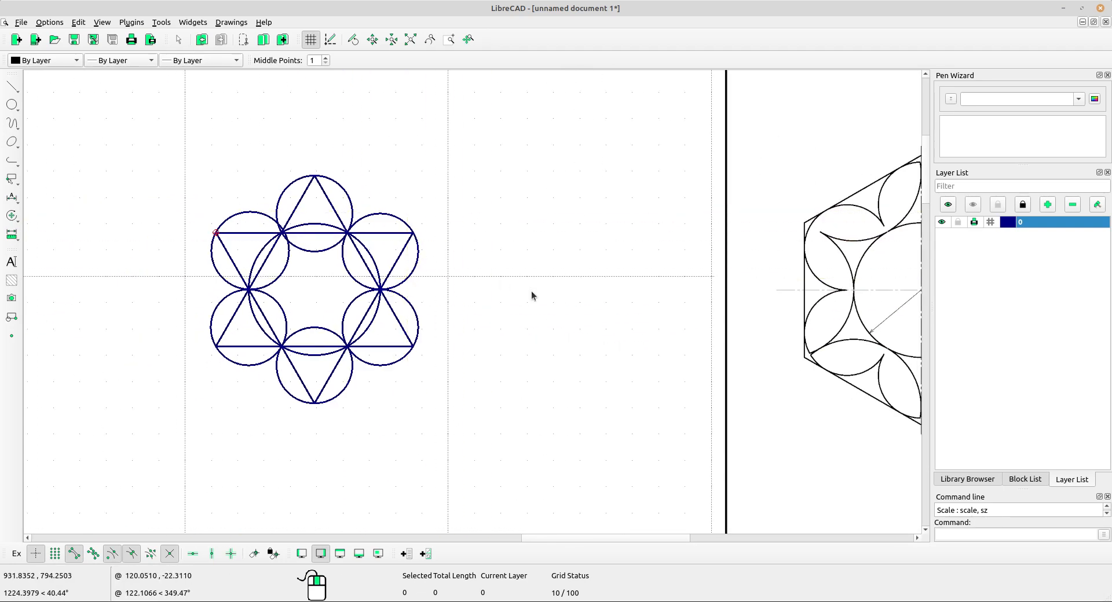
# Step: Draw a larger 3-point circle through the star's top tip, the inner corner between, and the upper-right tip
pyautogui.moveTo(531, 296)
pyautogui.mouseDown(button='middle')
pyautogui.moveTo(531, 310)
pyautogui.moveTo(445, 310)
pyautogui.moveTo(454, 301)
pyautogui.mouseUp(button='middle')
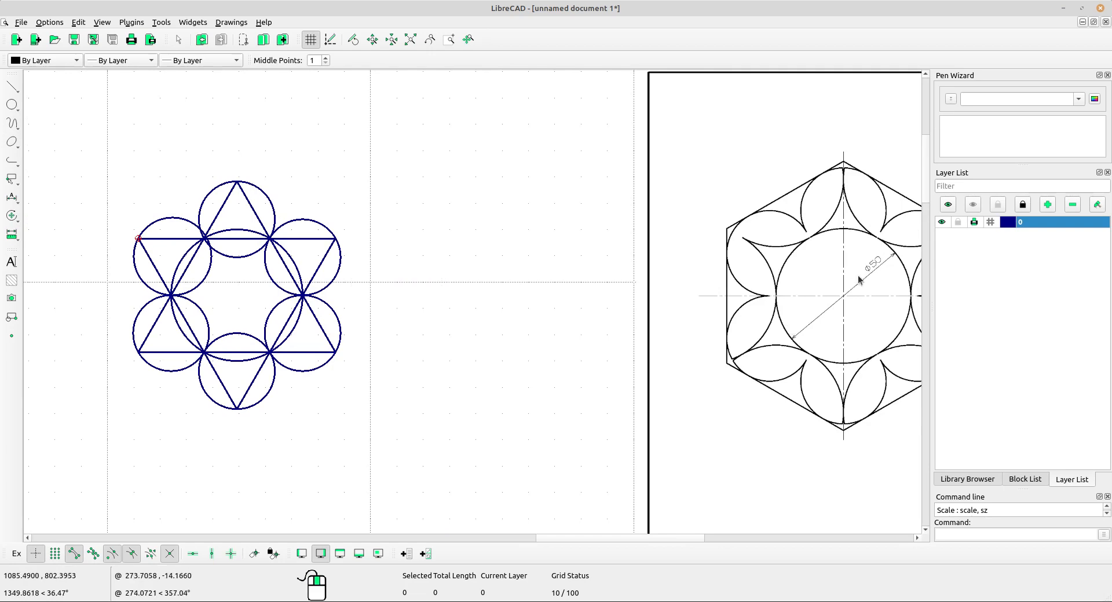
pyautogui.scroll(1, 556, 268)
pyautogui.moveTo(558, 261)
pyautogui.mouseDown(button='middle')
pyautogui.moveTo(504, 259)
pyautogui.moveTo(568, 261)
pyautogui.mouseUp(button='middle')
pyautogui.click(14, 88)
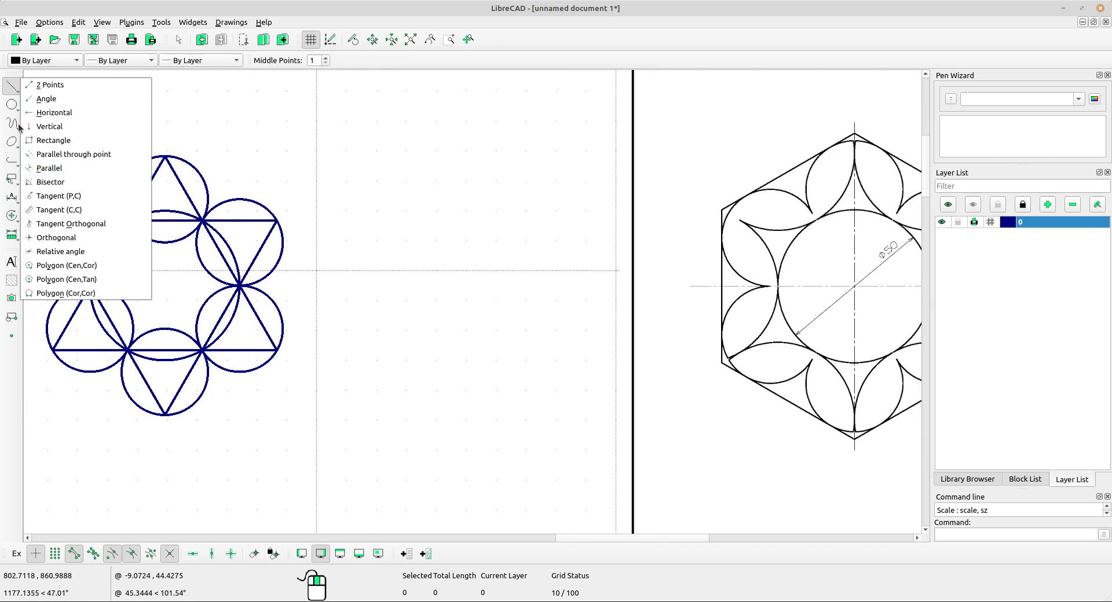
pyautogui.click(11, 105)
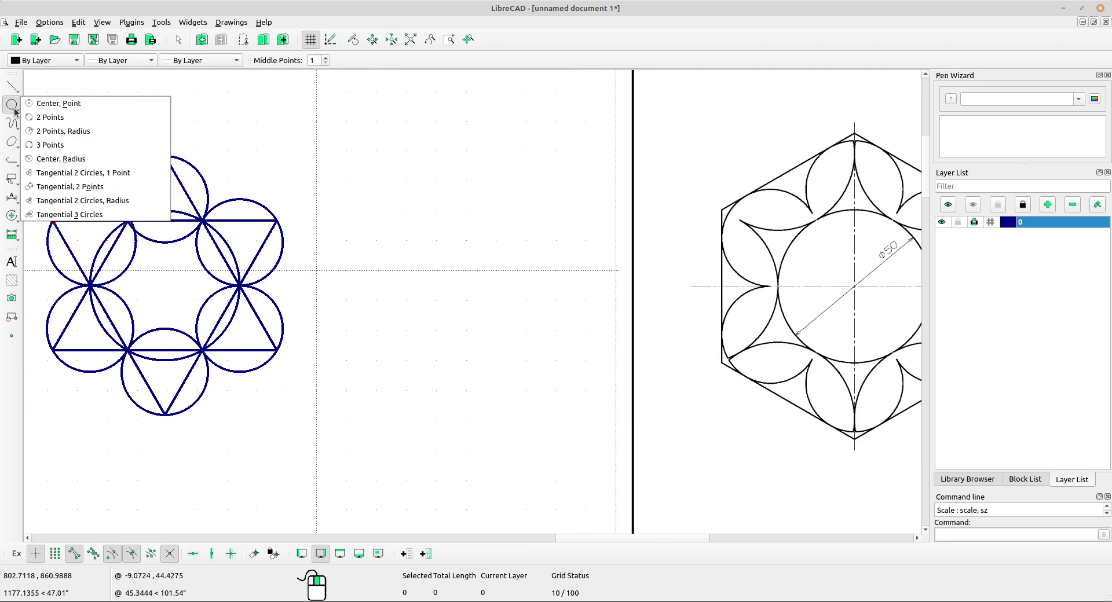
pyautogui.click(70, 145)
pyautogui.click(165, 157)
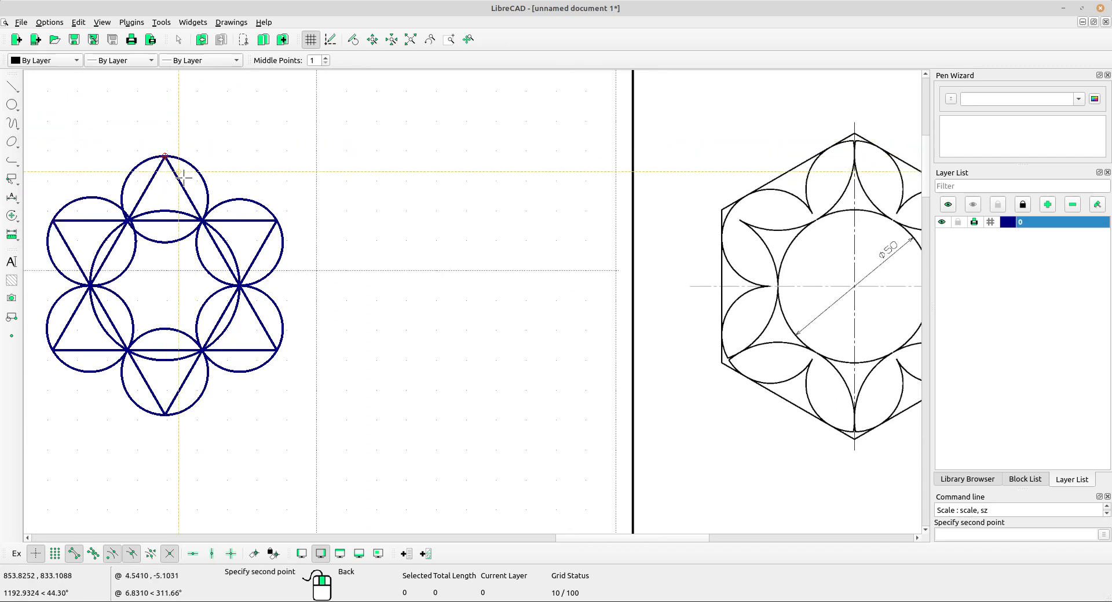
pyautogui.click(202, 221)
pyautogui.click(274, 222)
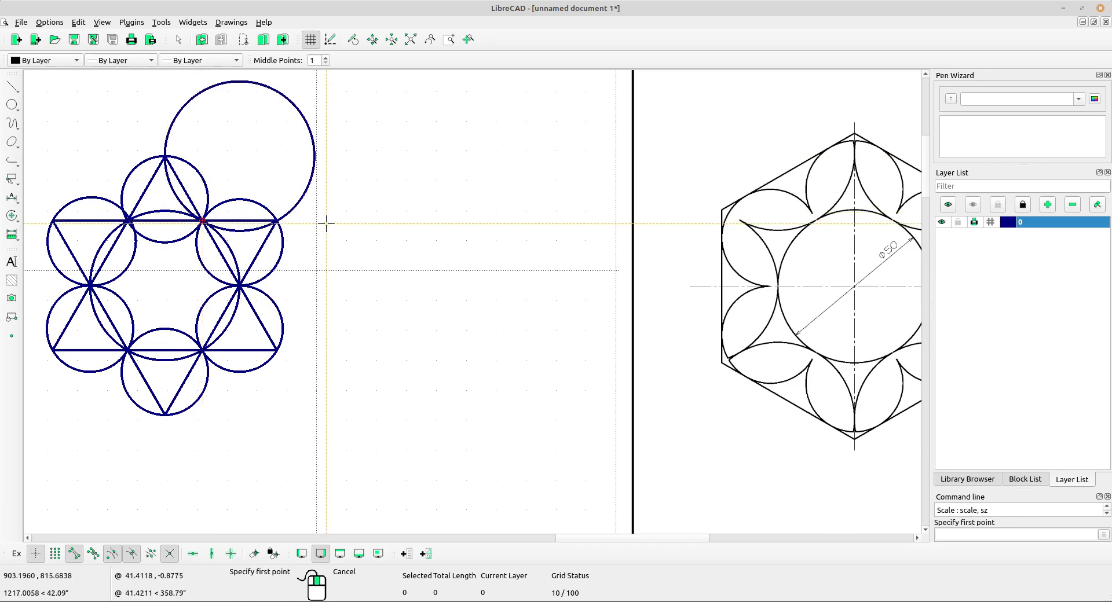
# Step: Draw larger 3-point circles across the star's right and lower-right notches, each through two neighbouring tips and the inner corner between them
pyautogui.scroll(-2, 439, 278)
pyautogui.moveTo(494, 305); pyautogui.dragTo(452, 267, button='middle')
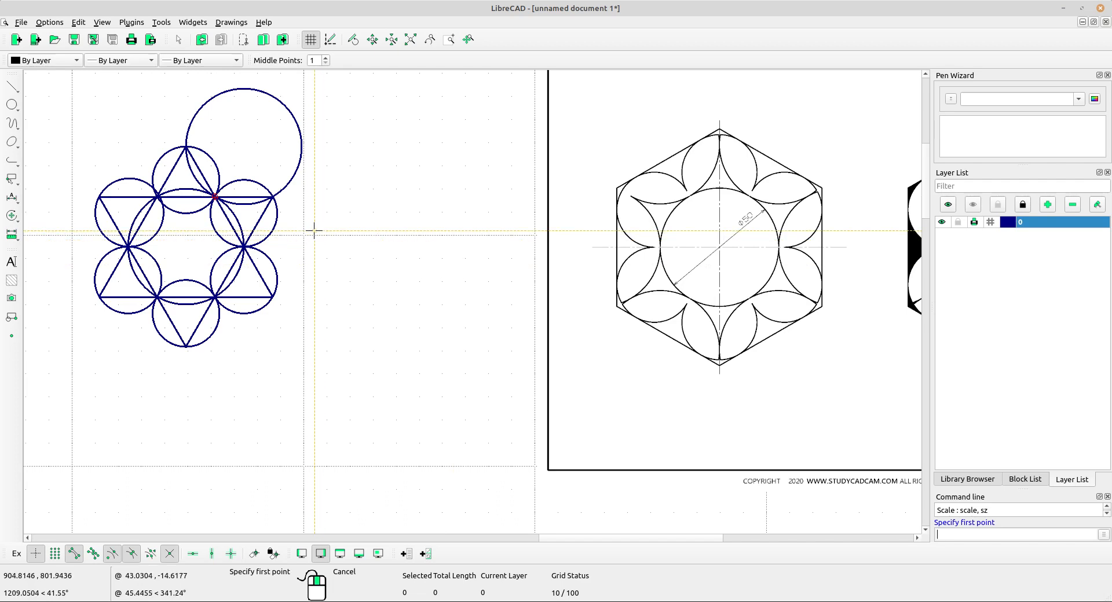
pyautogui.click(272, 197)
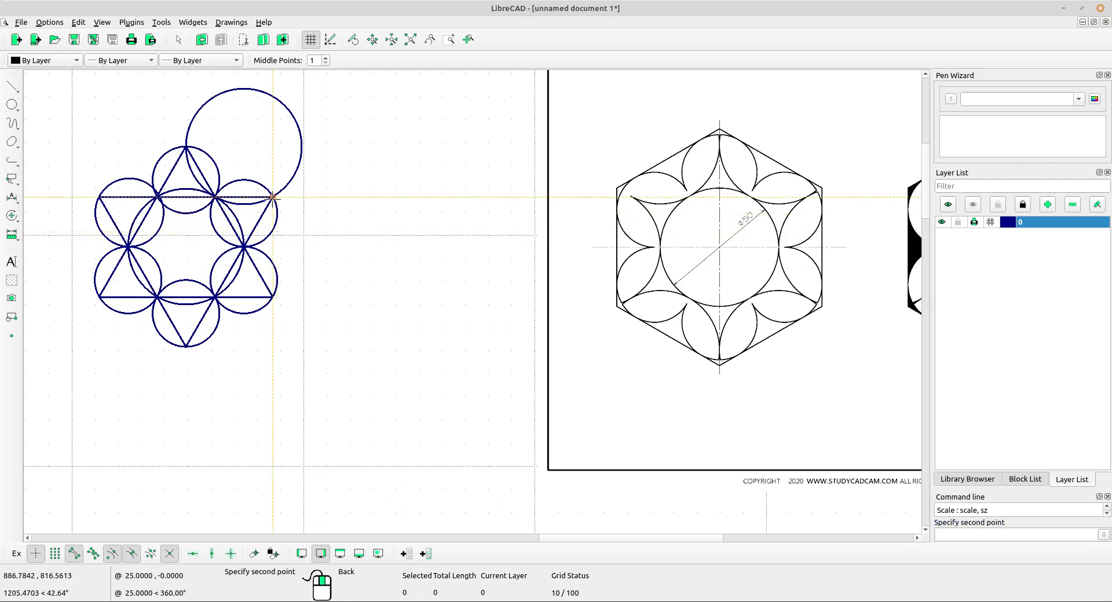
pyautogui.click(244, 247)
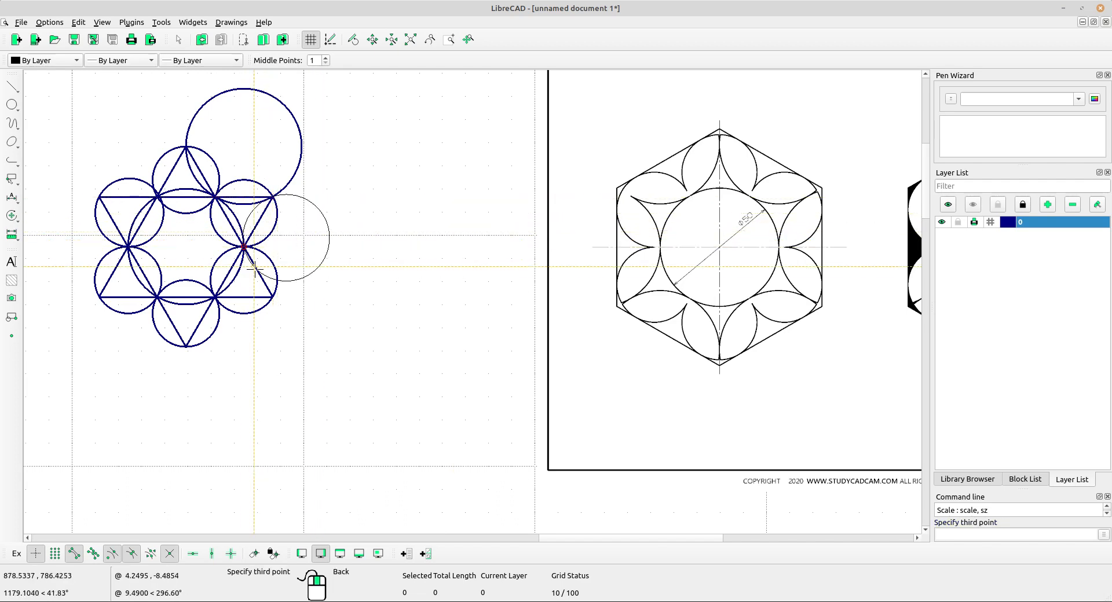
pyautogui.click(273, 298)
pyautogui.click(273, 297)
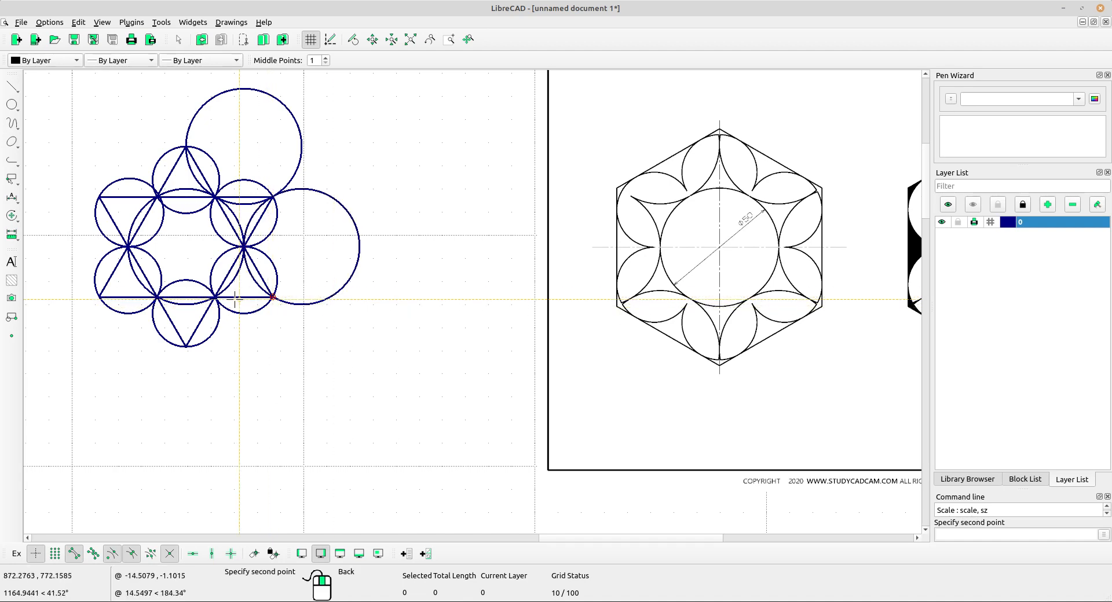
pyautogui.click(214, 298)
pyautogui.click(186, 341)
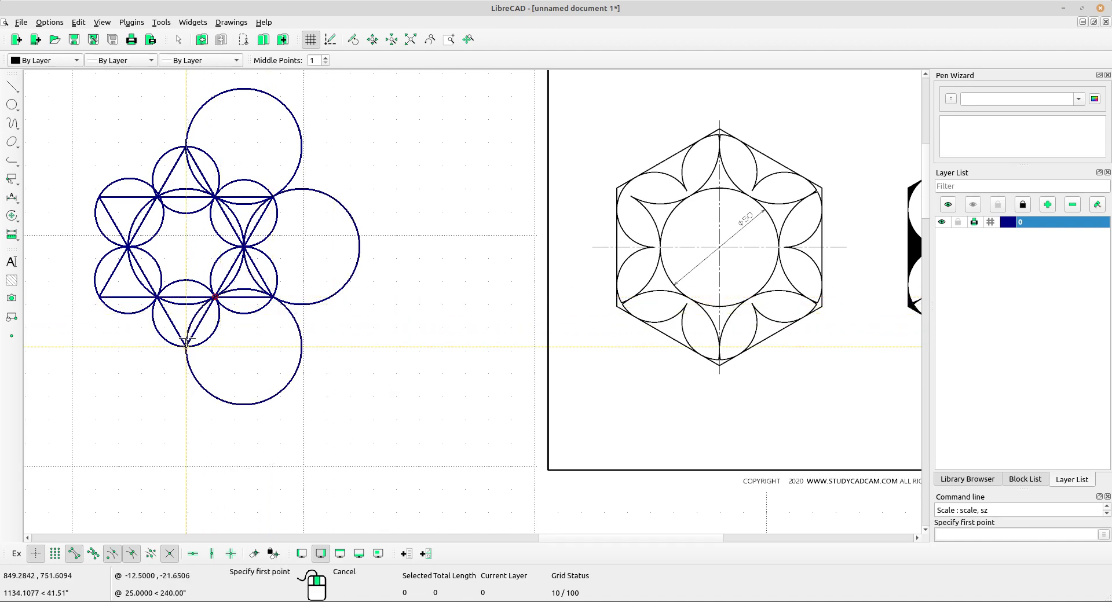
# Step: Draw larger 3-point circles across the star's lower-left and left notches, each through two neighbouring tips and the inner corner between them
pyautogui.click(186, 346)
pyautogui.click(157, 297)
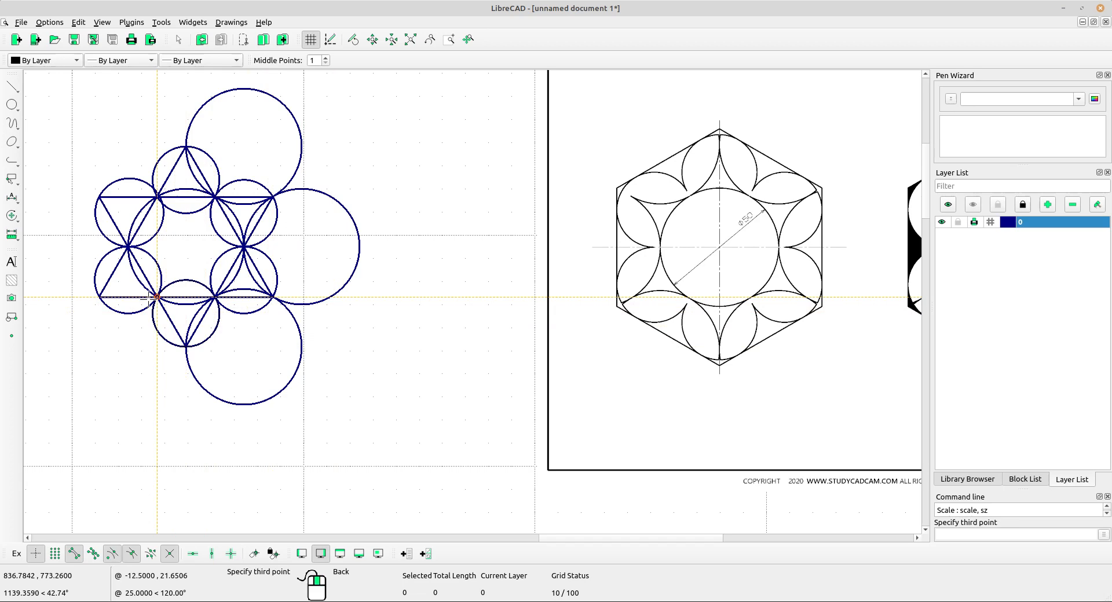
pyautogui.click(100, 298)
pyautogui.click(100, 297)
pyautogui.click(128, 248)
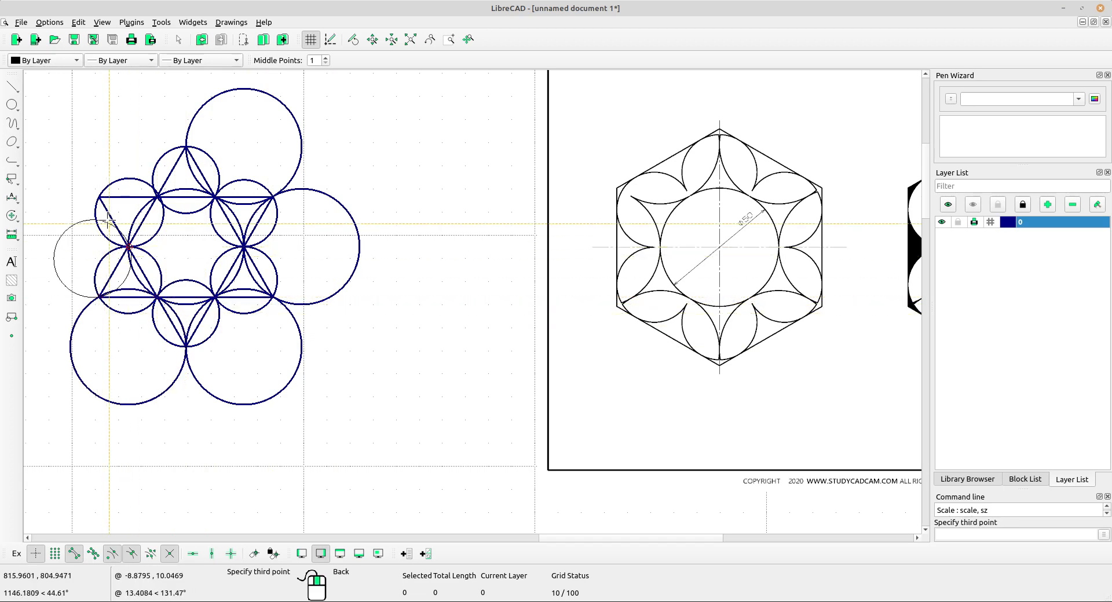
pyautogui.click(101, 197)
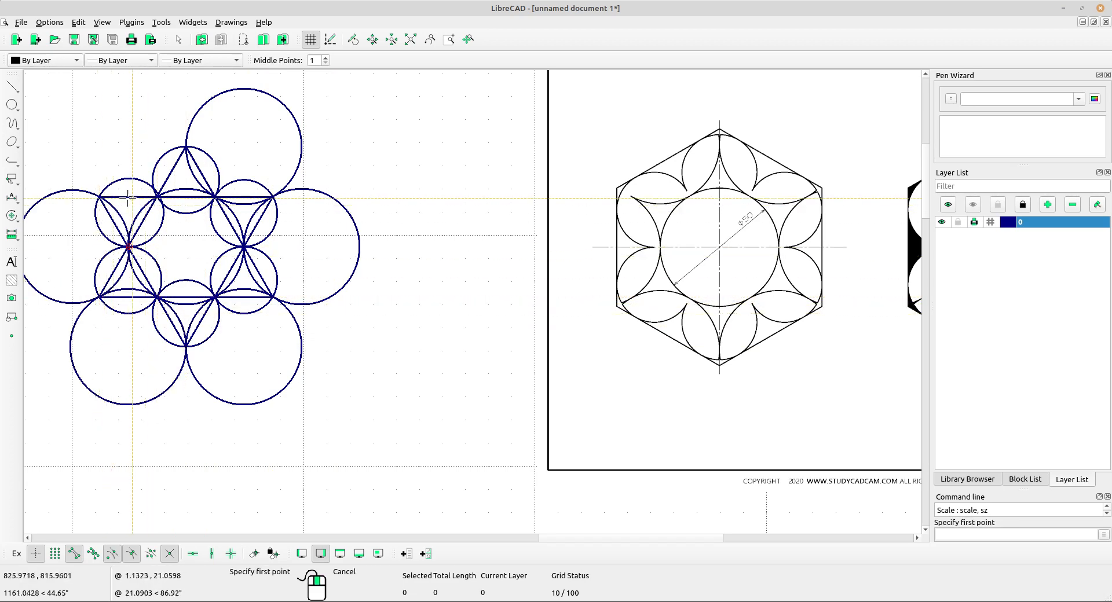
# Step: Draw a larger 3-point circle through the star's upper-left tip, the inner corner between, and the top tip, and finish the circle command
pyautogui.click(100, 197)
pyautogui.click(157, 197)
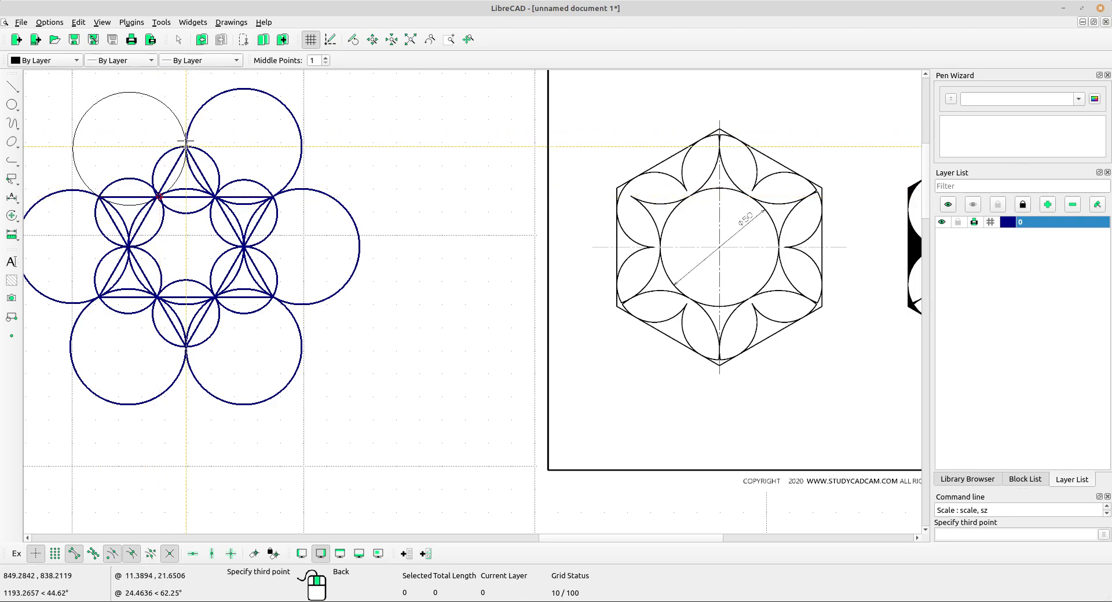
pyautogui.click(186, 147)
pyautogui.rightClick(364, 148)
# Step: Delete all six straight lines of the star, leaving only the circles
pyautogui.scroll(3, 214, 196)
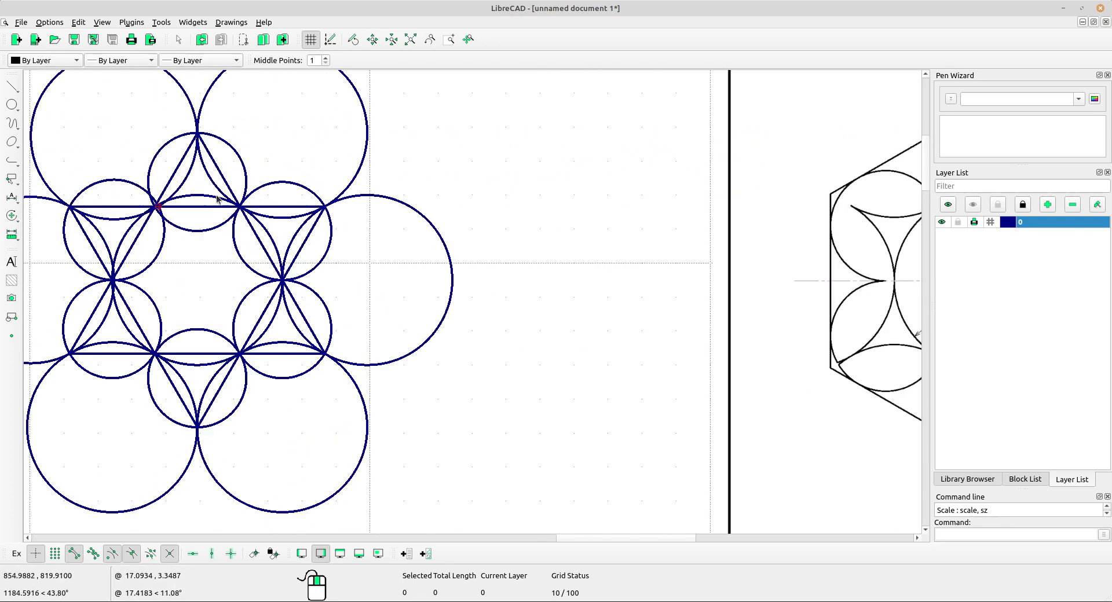
pyautogui.moveTo(215, 203); pyautogui.dragTo(270, 183, button='middle')
pyautogui.scroll(7, 266, 187)
pyautogui.scroll(-3, 266, 189)
pyautogui.moveTo(293, 225); pyautogui.dragTo(275, 196, button='middle')
pyautogui.moveTo(241, 251); pyautogui.dragTo(220, 223, button='middle')
pyautogui.click(183, 248)
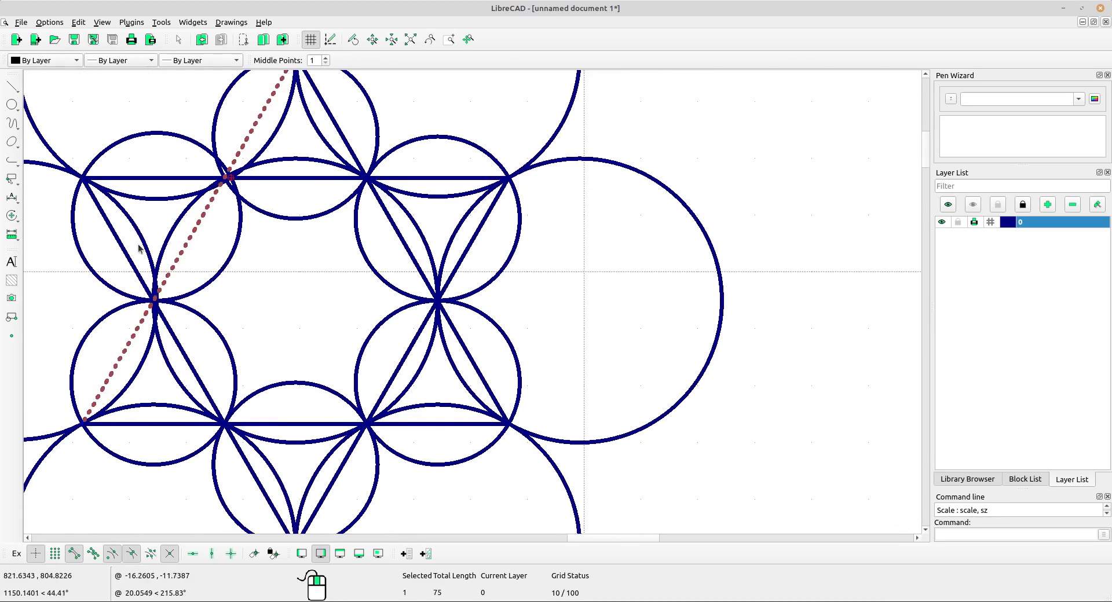
pyautogui.click(129, 246)
pyautogui.click(153, 179)
pyautogui.moveTo(283, 330); pyautogui.dragTo(257, 252, button='middle')
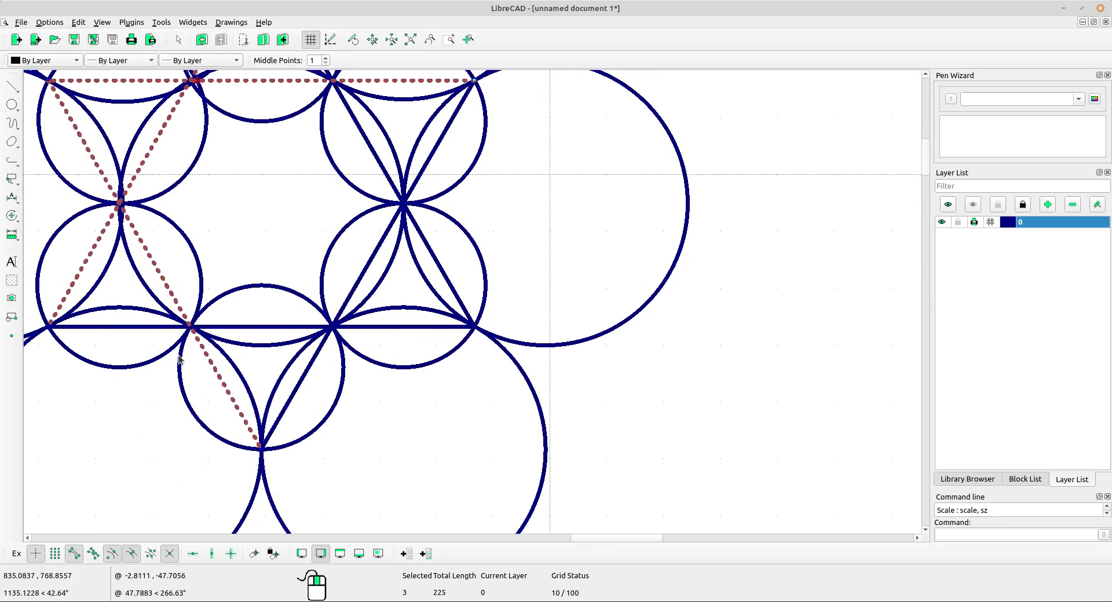
pyautogui.click(139, 328)
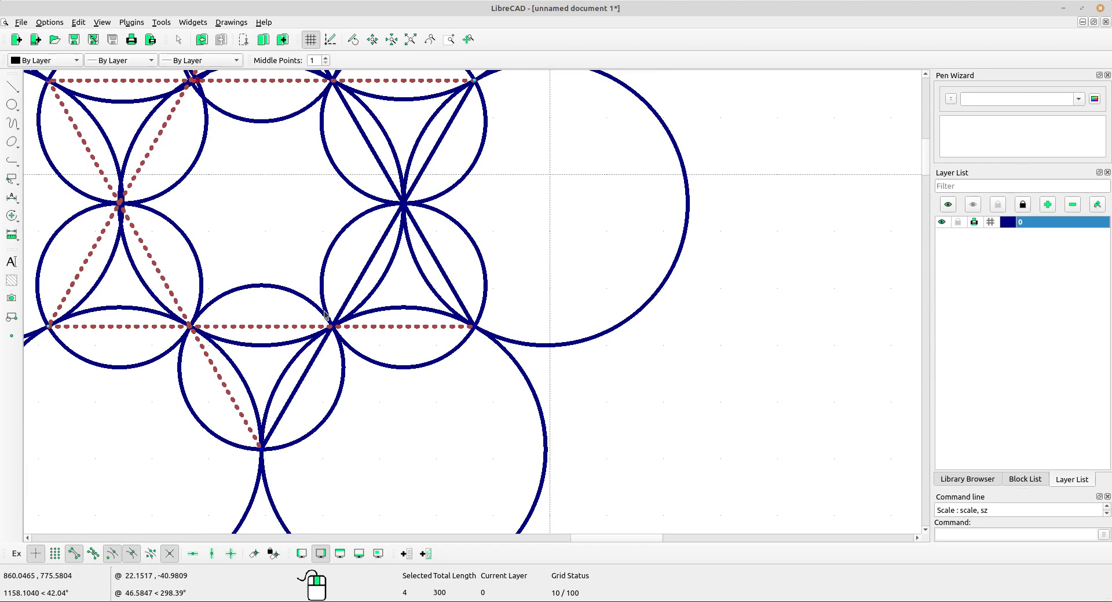
pyautogui.click(351, 294)
pyautogui.scroll(-3, 351, 302)
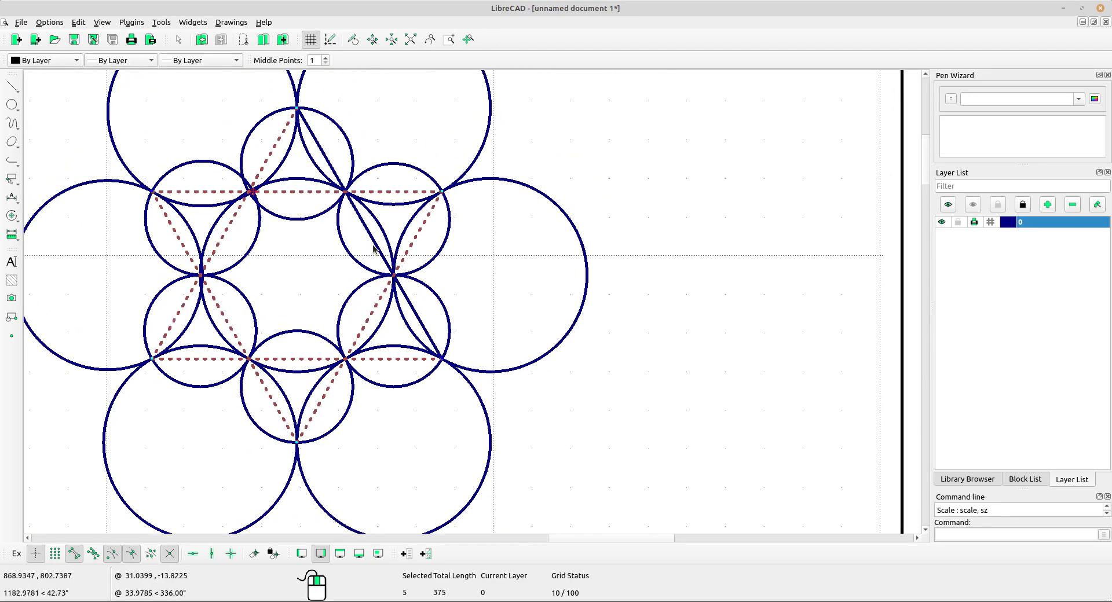
pyautogui.click(374, 249)
pyautogui.press('Delete')
pyautogui.scroll(-3, 379, 255)
pyautogui.moveTo(360, 261); pyautogui.dragTo(358, 273, button='middle')
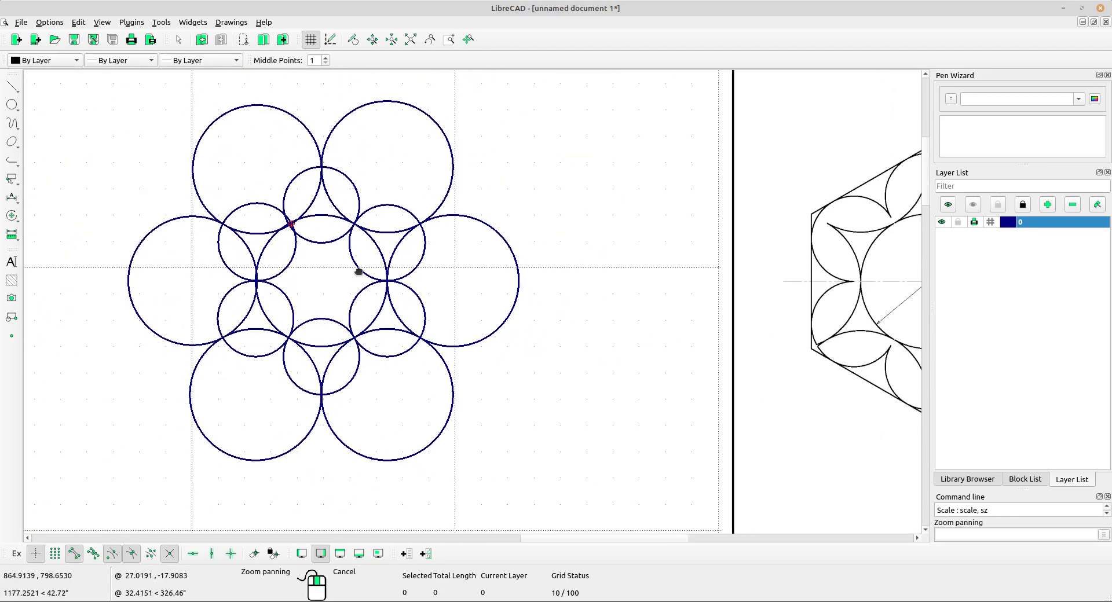
pyautogui.scroll(1, 374, 281)
pyautogui.moveTo(422, 293); pyautogui.dragTo(402, 298, button='middle')
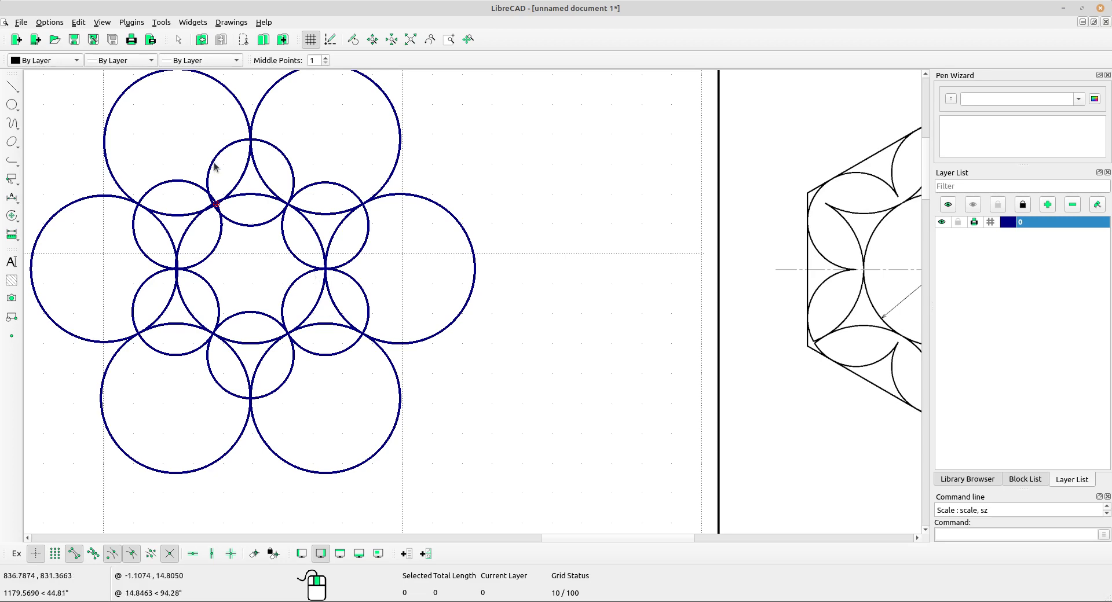
pyautogui.scroll(1, 366, 266)
pyautogui.moveTo(370, 266); pyautogui.dragTo(326, 263, button='middle')
pyautogui.scroll(-3, 328, 257)
pyautogui.scroll(2, 342, 260)
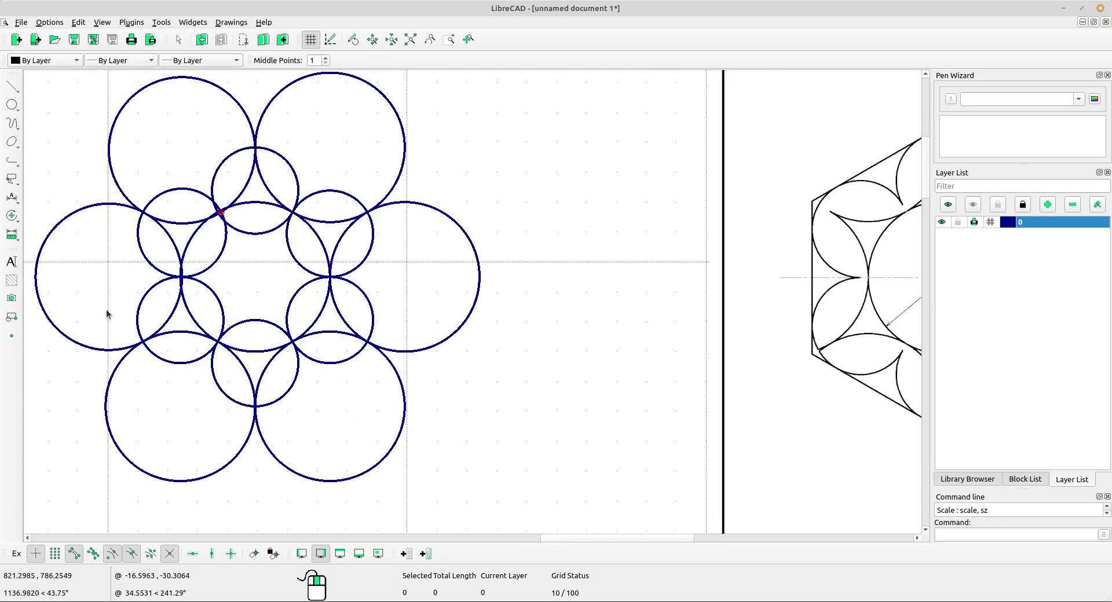
# Step: Try to trim the top small circle against the central circle, and undo the trim
pyautogui.click(16, 223)
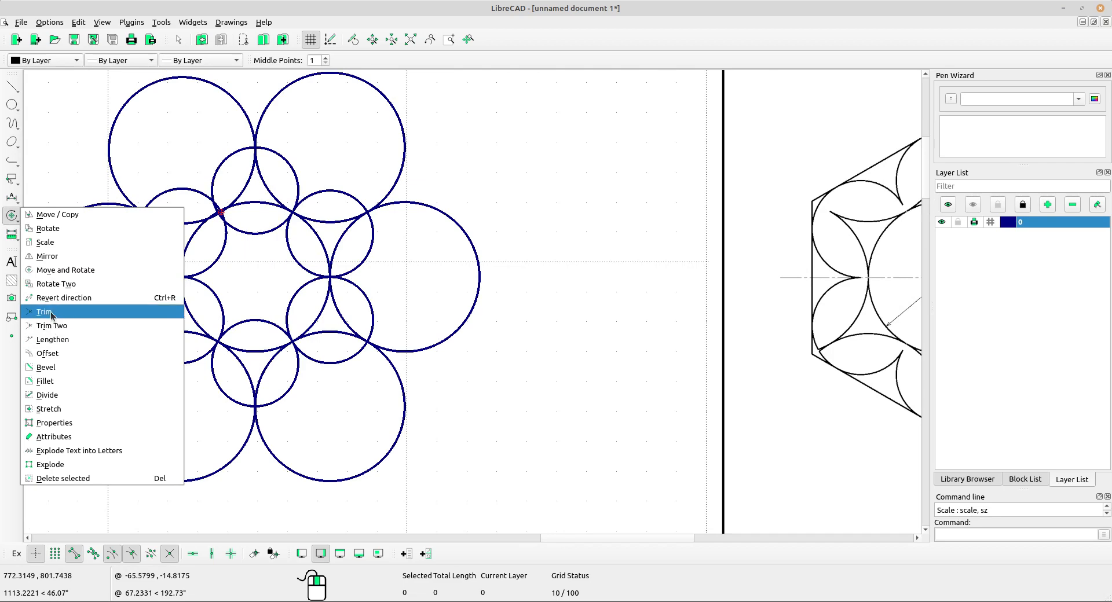
pyautogui.click(41, 312)
pyautogui.moveTo(324, 238); pyautogui.dragTo(307, 246, button='middle')
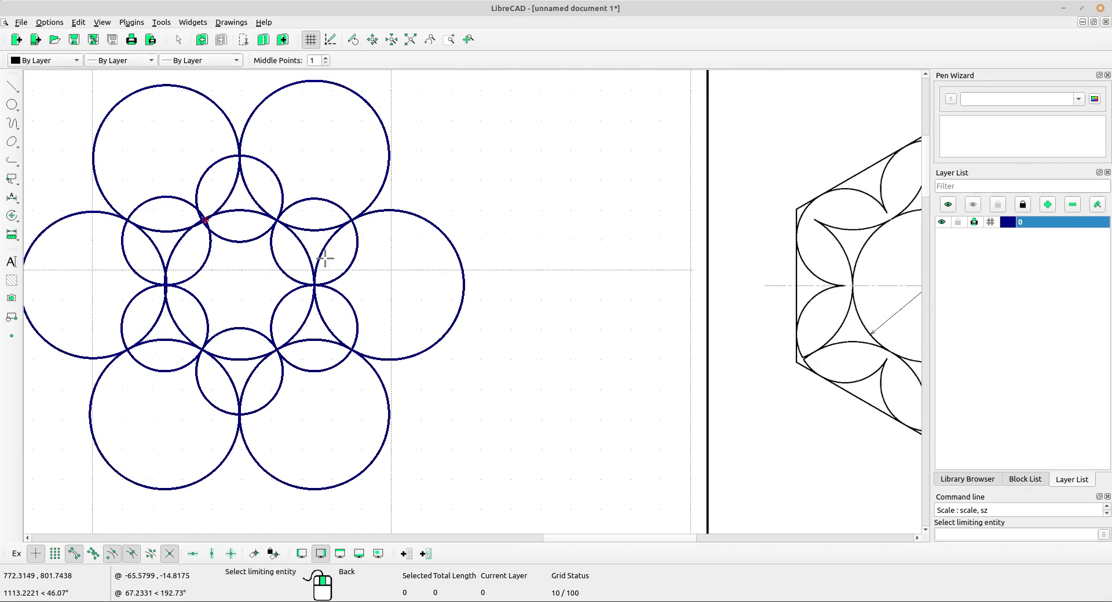
pyautogui.scroll(-2, 370, 285)
pyautogui.scroll(1, 369, 285)
pyautogui.moveTo(350, 282); pyautogui.dragTo(314, 279, button='middle')
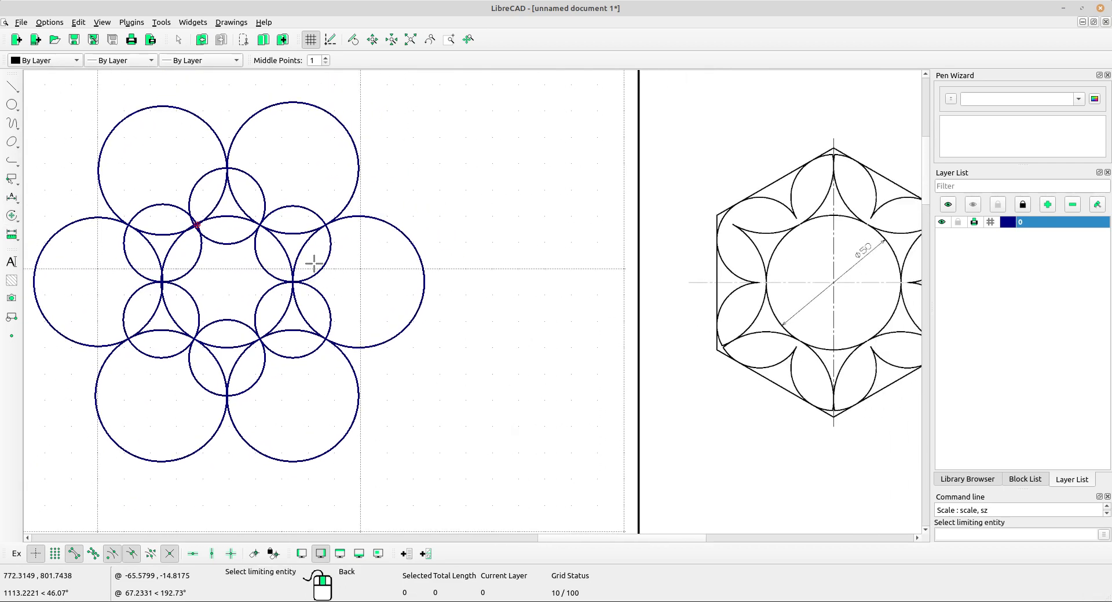
pyautogui.click(284, 249)
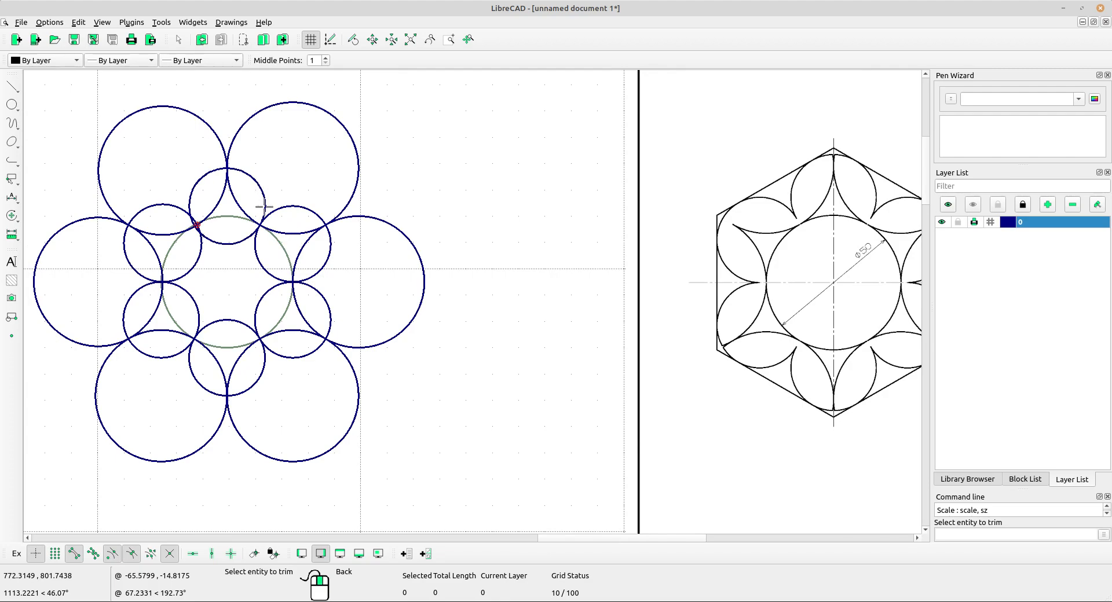
pyautogui.scroll(6, 194, 218)
pyautogui.click(212, 283)
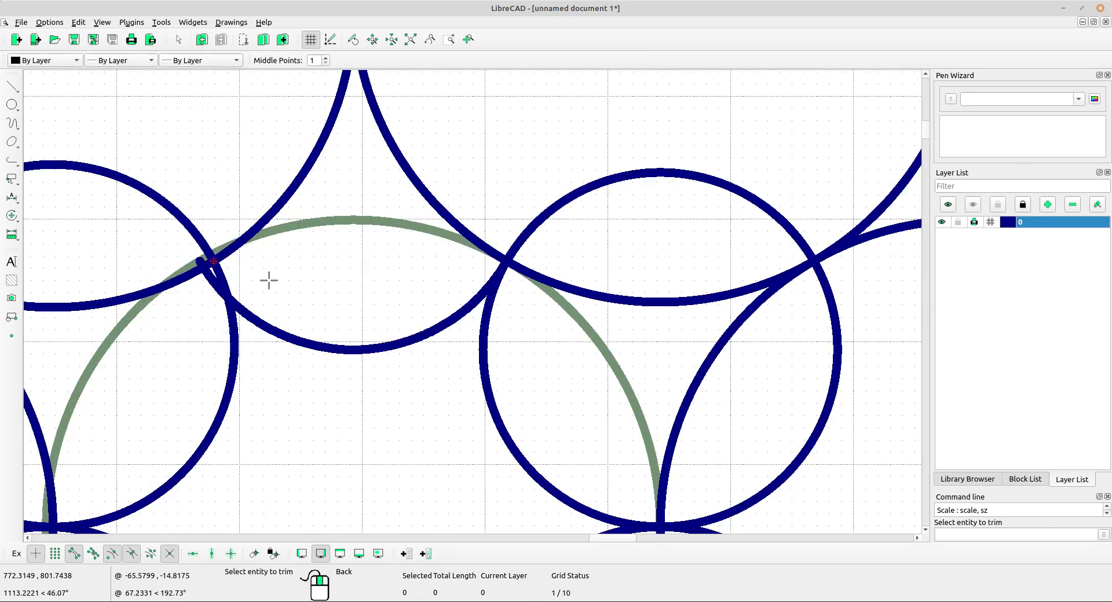
pyautogui.scroll(-12, 428, 290)
pyautogui.moveTo(489, 323); pyautogui.dragTo(327, 299, button='middle')
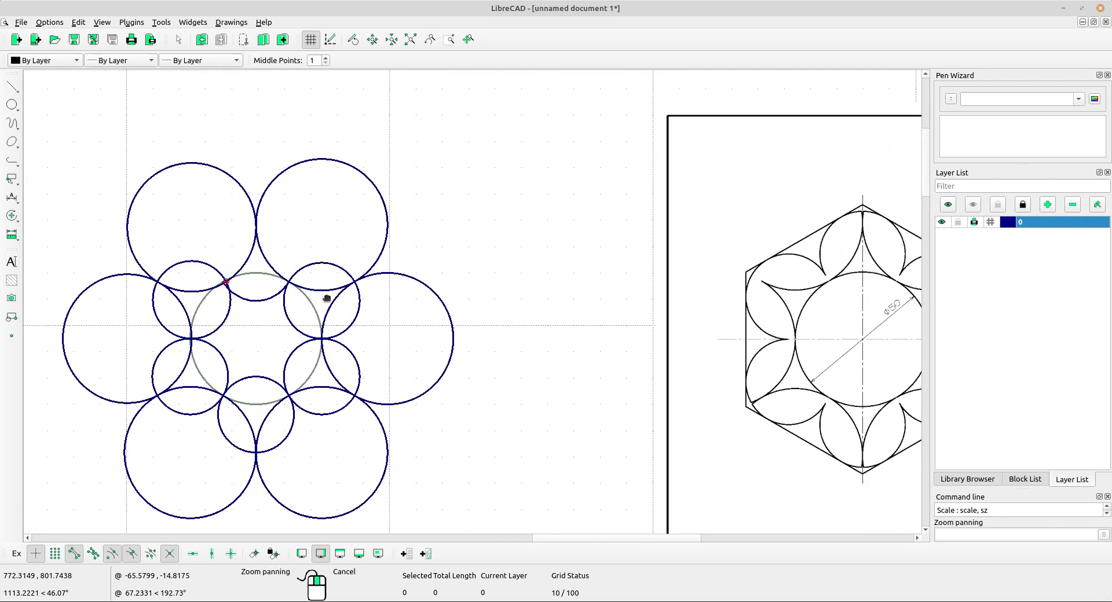
pyautogui.click(204, 41)
# Step: Trim the top and upper-left small circles against the central circle, keeping only their outer arcs
pyautogui.scroll(2, 253, 259)
pyautogui.moveTo(254, 259); pyautogui.dragTo(197, 216, button='middle')
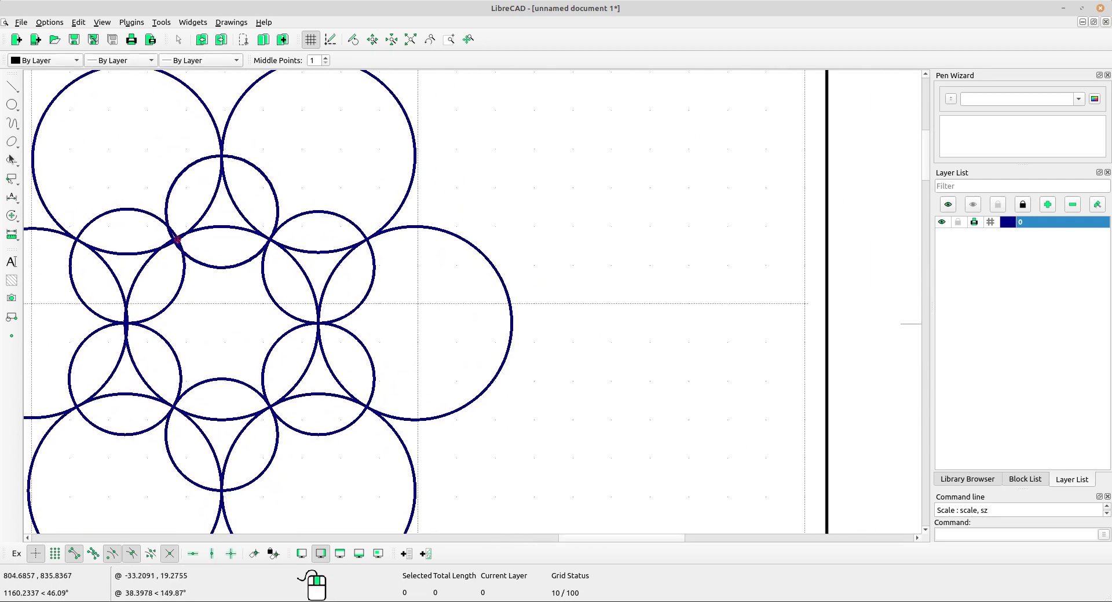
pyautogui.click(12, 216)
pyautogui.click(87, 314)
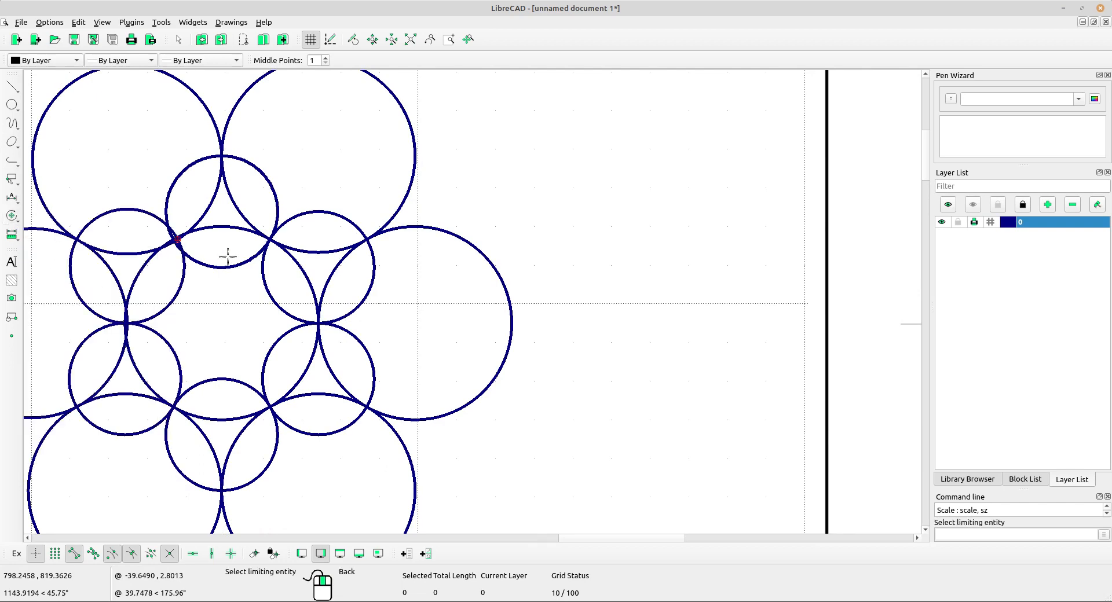
pyautogui.scroll(-1, 299, 302)
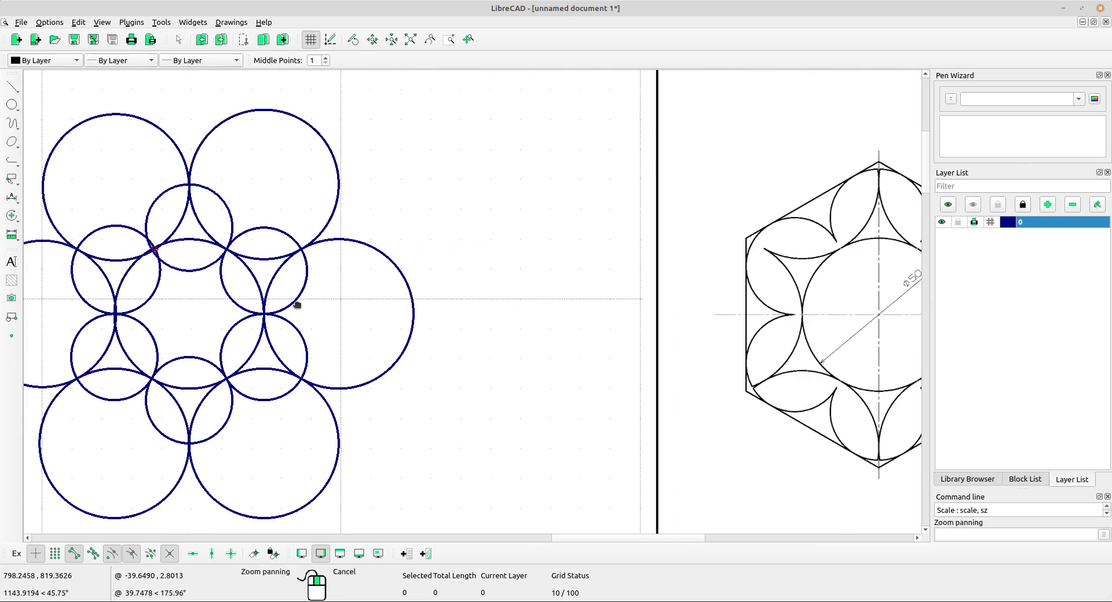
pyautogui.click(189, 240)
pyautogui.scroll(6, 212, 247)
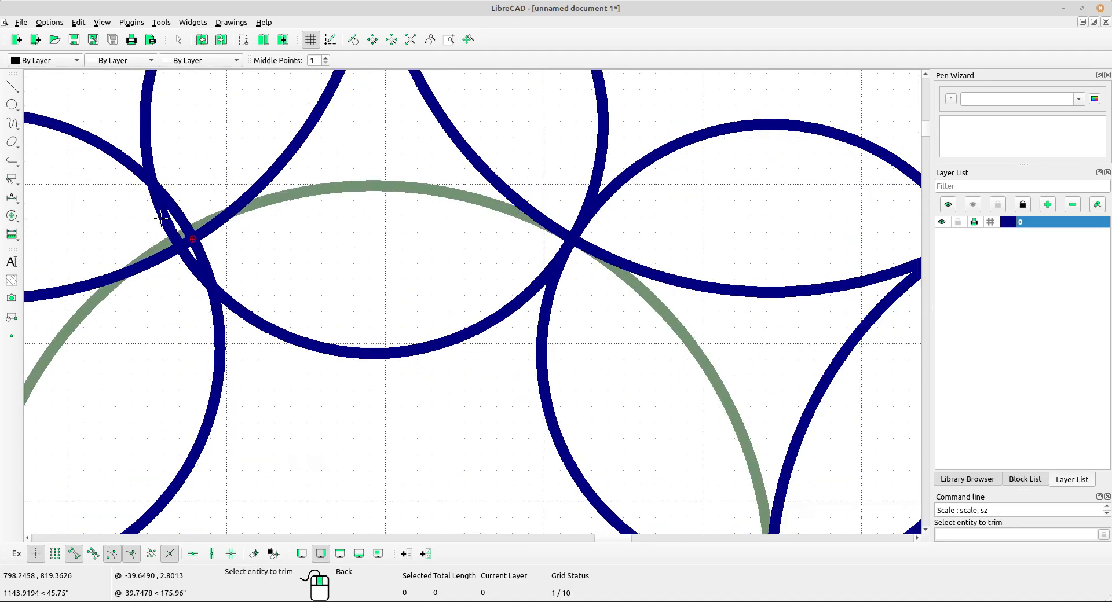
pyautogui.scroll(-3, 162, 218)
pyautogui.moveTo(474, 341); pyautogui.dragTo(467, 280, button='middle')
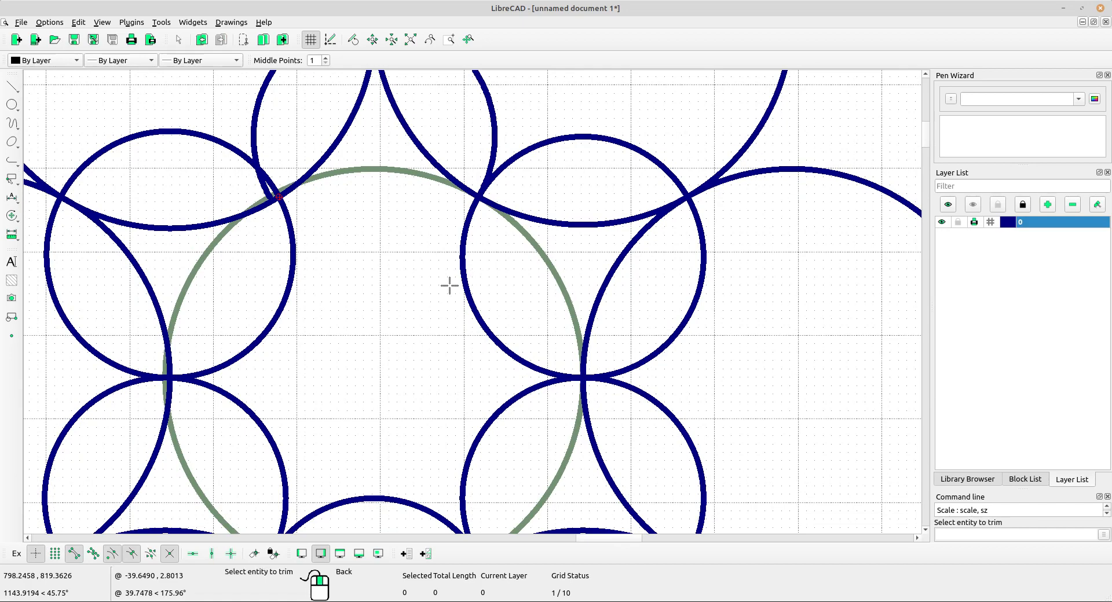
pyautogui.scroll(2, 166, 396)
pyautogui.click(159, 346)
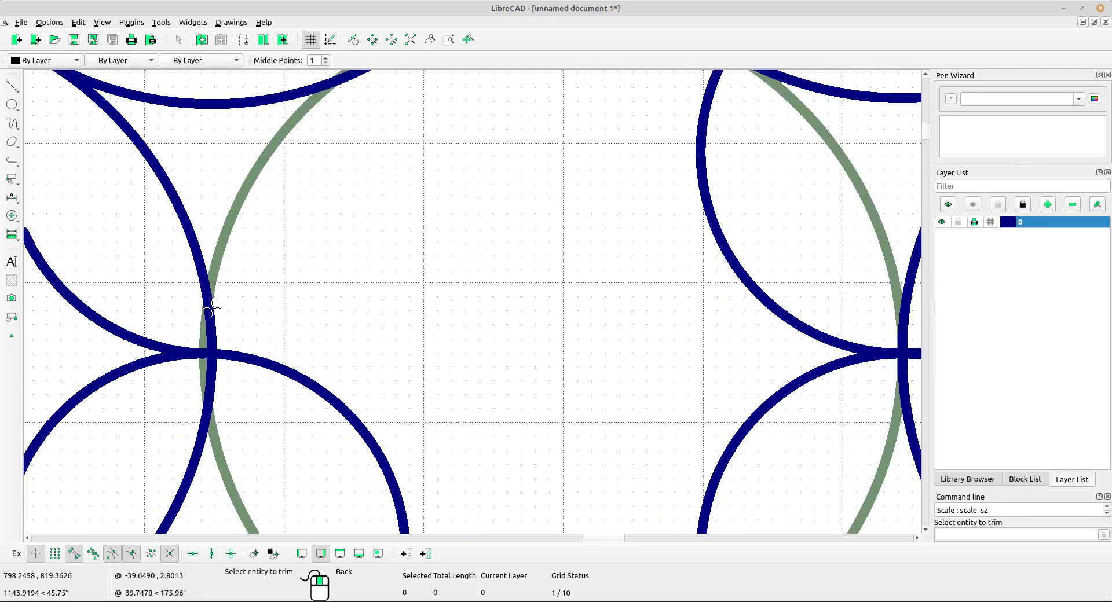
# Step: Trim the lower-left, bottom and lower-right small circles against the central circle, keeping only their outer arcs
pyautogui.scroll(-2, 422, 425)
pyautogui.moveTo(525, 458); pyautogui.dragTo(374, 288, button='middle')
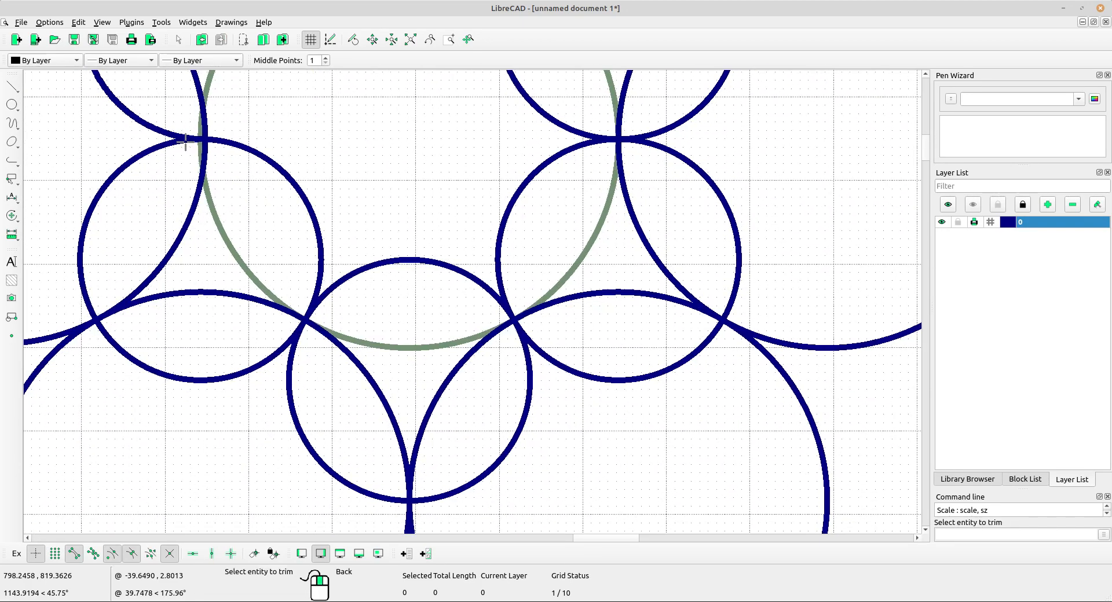
pyautogui.scroll(2, 255, 295)
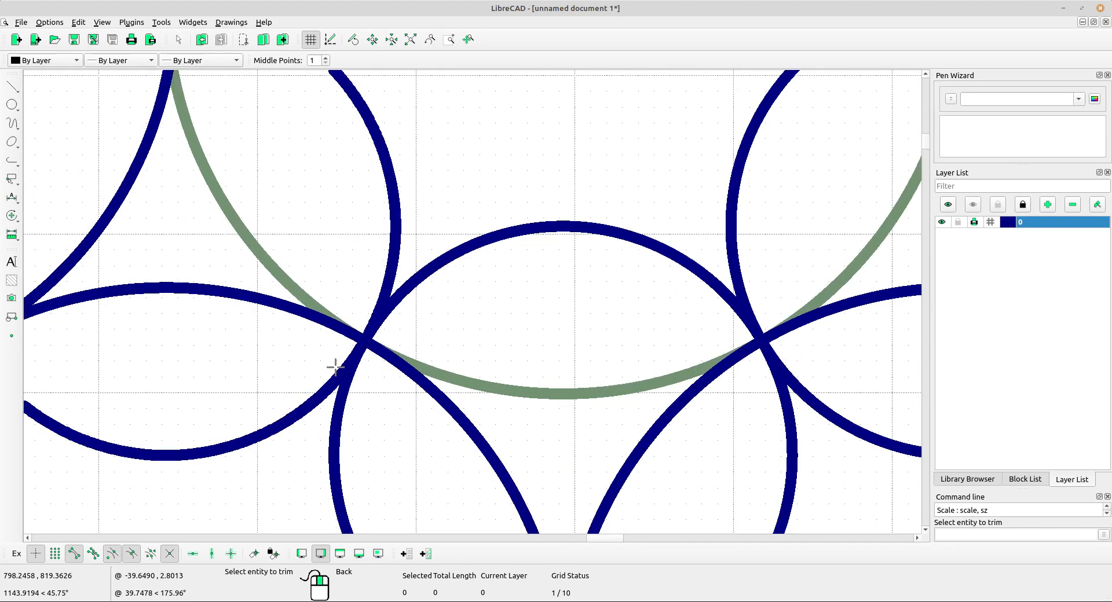
pyautogui.click(335, 367)
pyautogui.scroll(-3, 335, 308)
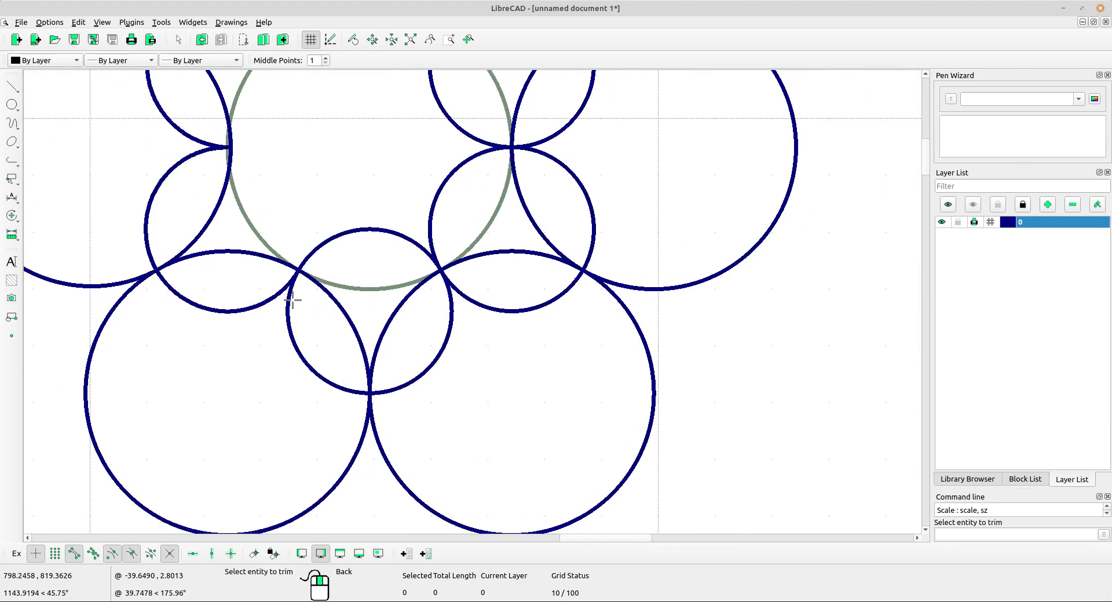
pyautogui.scroll(3, 290, 293)
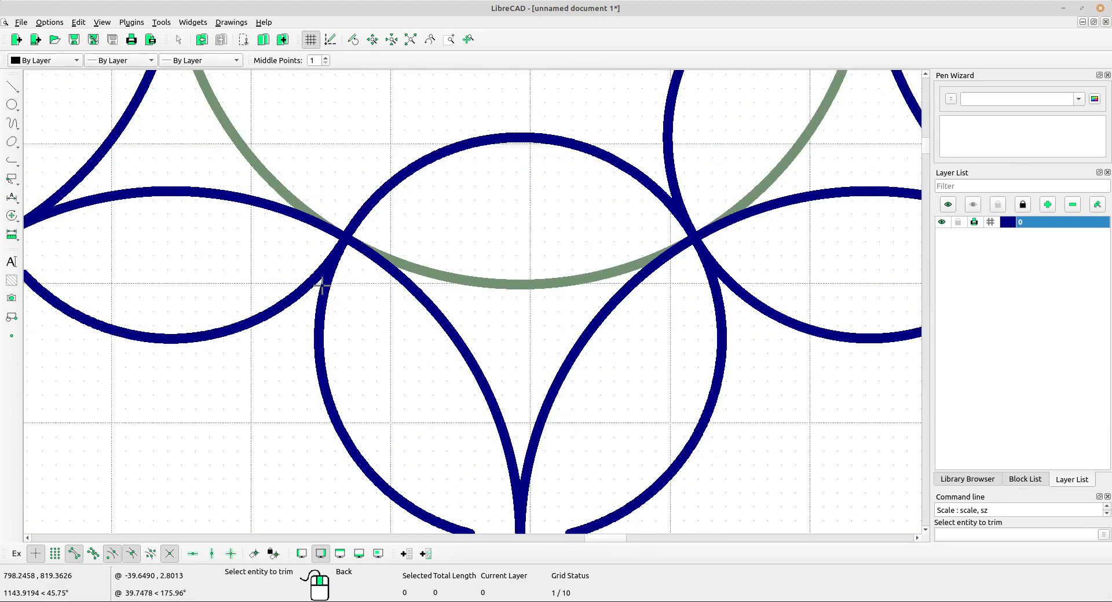
pyautogui.click(708, 277)
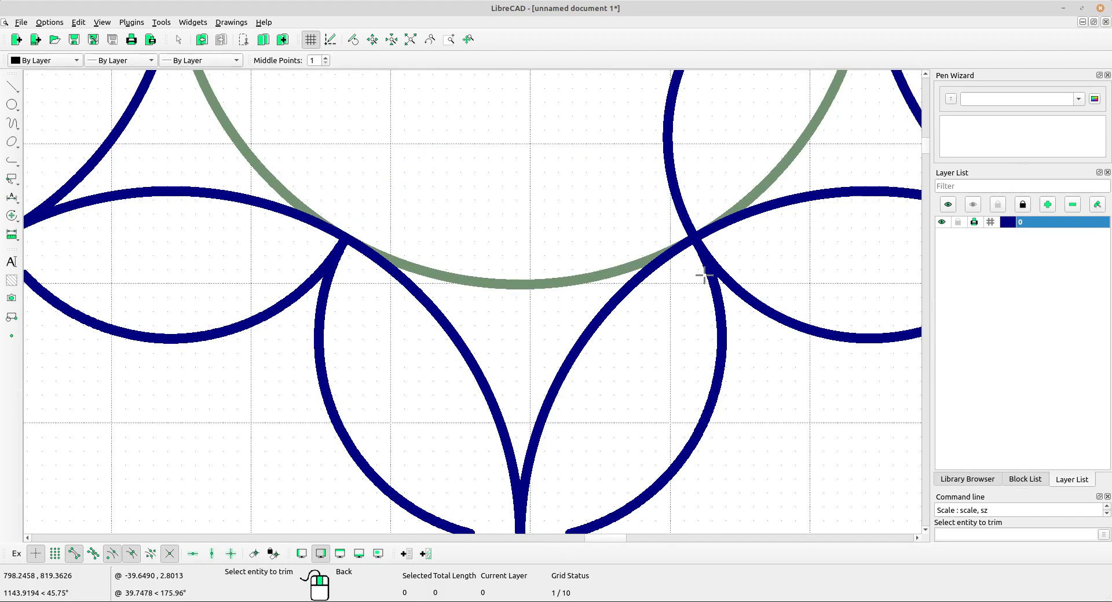
# Step: Trim the upper-right small circle against the central circle, keeping its outer arc, and leave the Trim command
pyautogui.scroll(-4, 705, 276)
pyautogui.moveTo(747, 312); pyautogui.dragTo(514, 349, button='middle')
pyautogui.click(527, 119)
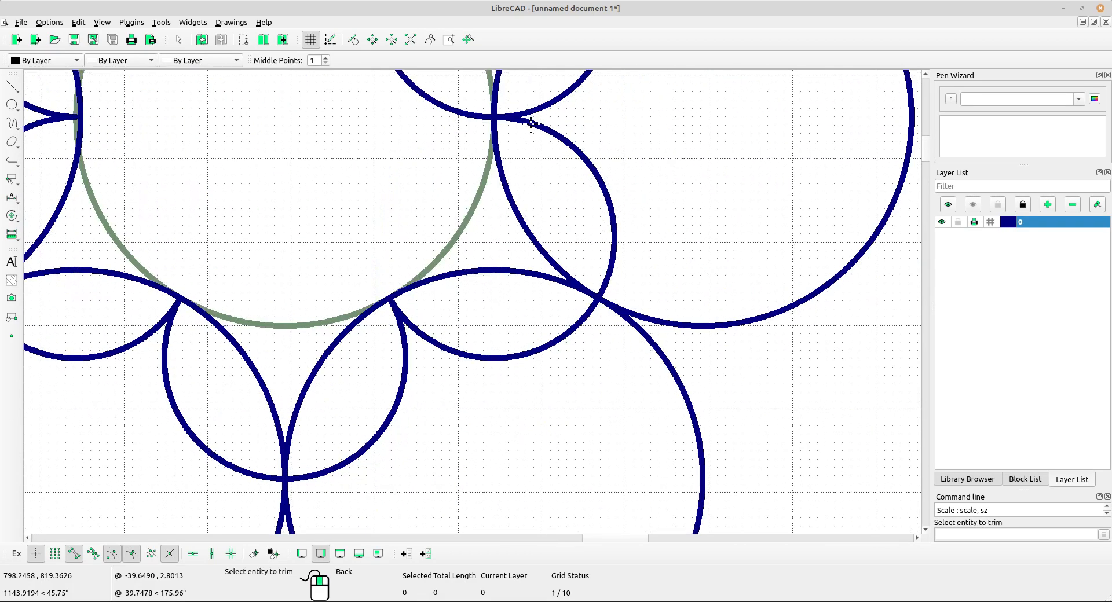
pyautogui.moveTo(527, 119); pyautogui.dragTo(468, 374, button='middle')
pyautogui.click(339, 179)
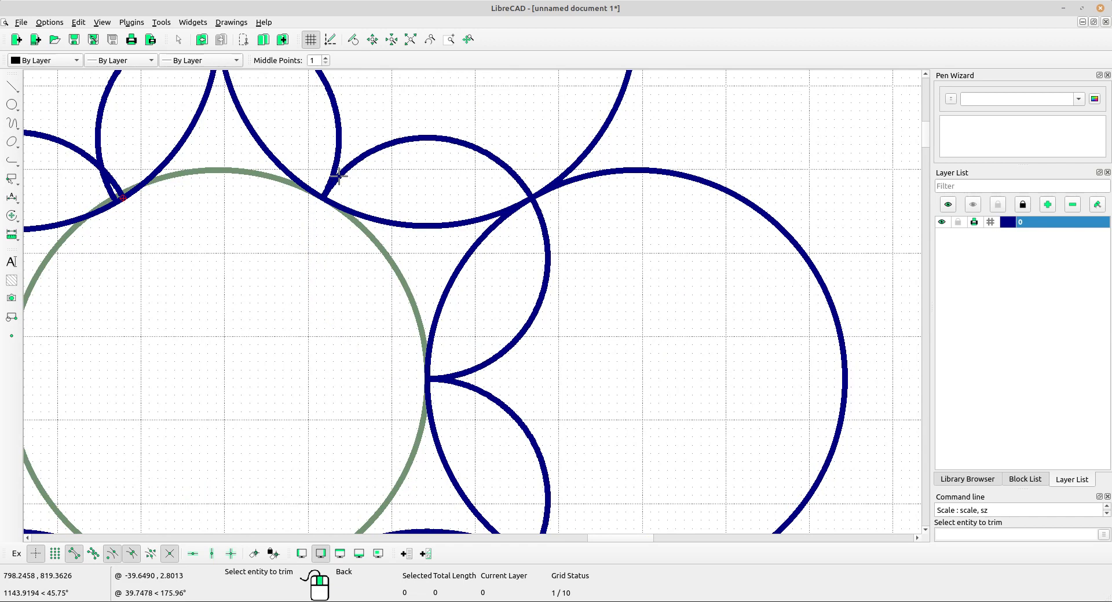
pyautogui.scroll(-7, 400, 218)
pyautogui.moveTo(417, 284); pyautogui.dragTo(412, 253, button='middle')
pyautogui.scroll(-6, 463, 278)
pyautogui.moveTo(518, 294); pyautogui.dragTo(489, 290, button='middle')
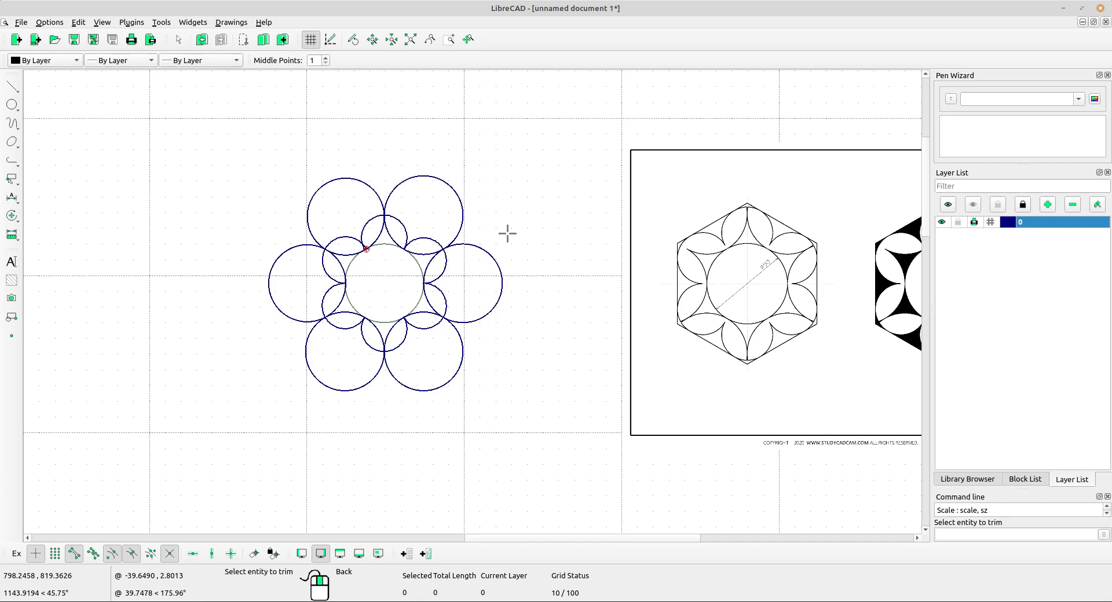
pyautogui.rightClick(517, 211)
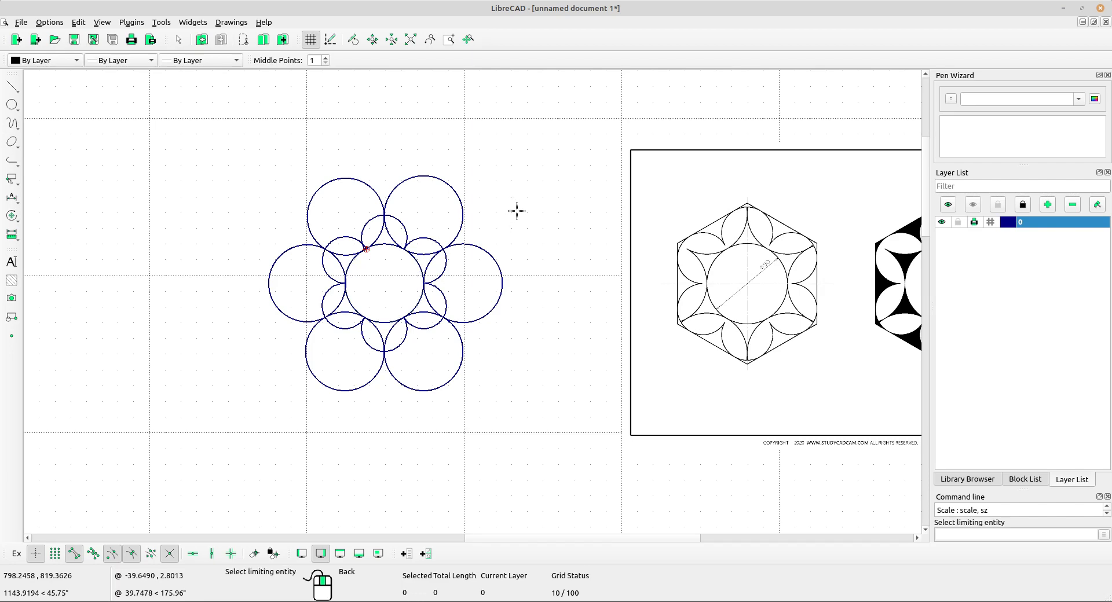
pyautogui.rightClick(517, 211)
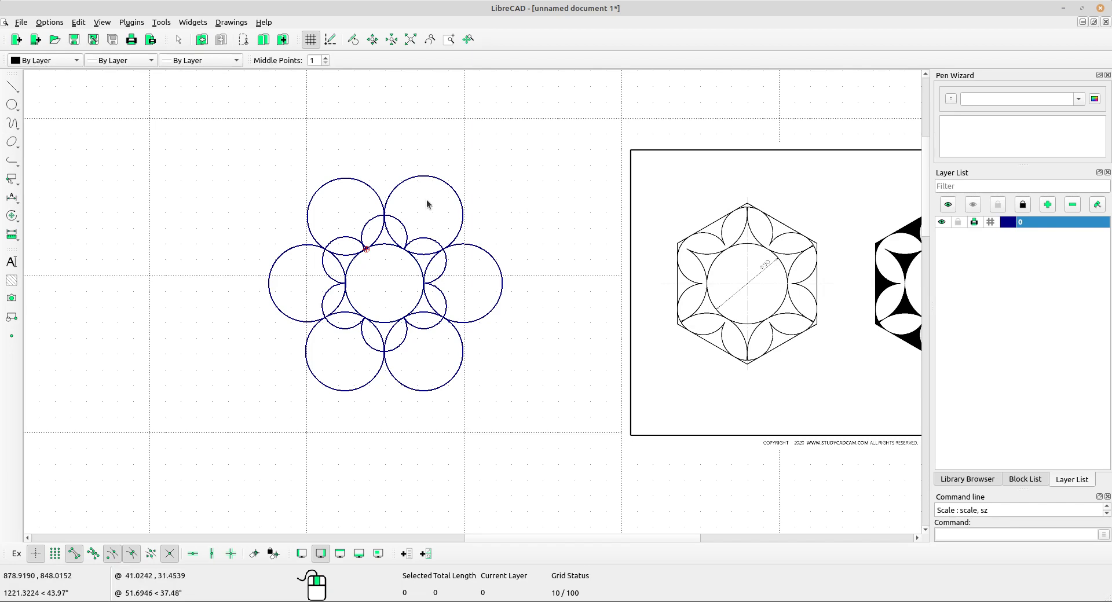
# Step: Inspect up close how the petal arcs and large circles meet the central circle, especially at the upper-left junction
pyautogui.click(12, 216)
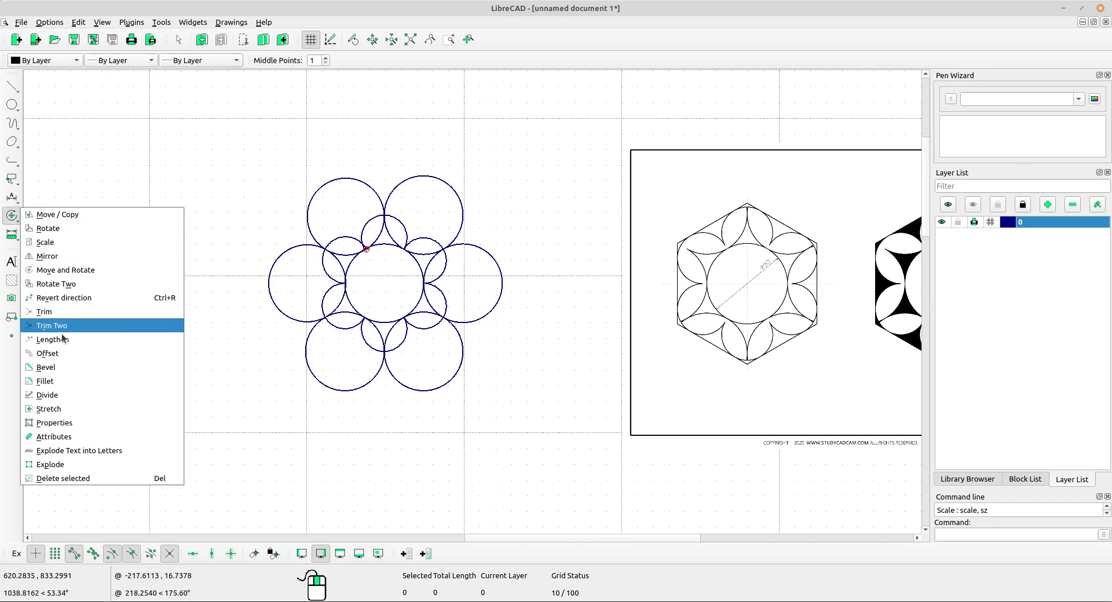
pyautogui.click(46, 395)
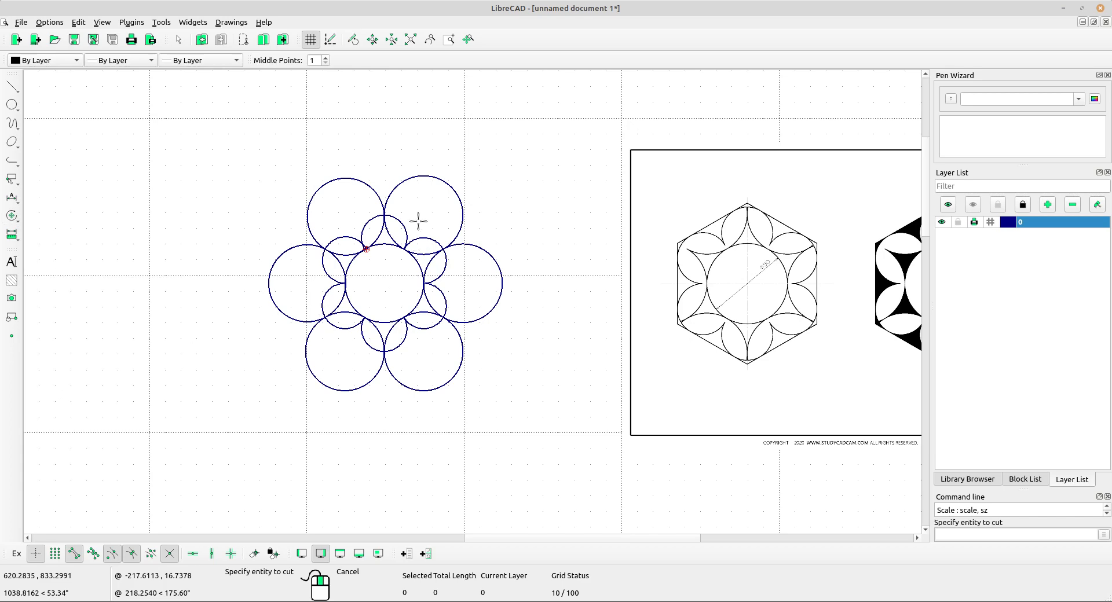
pyautogui.scroll(6, 418, 221)
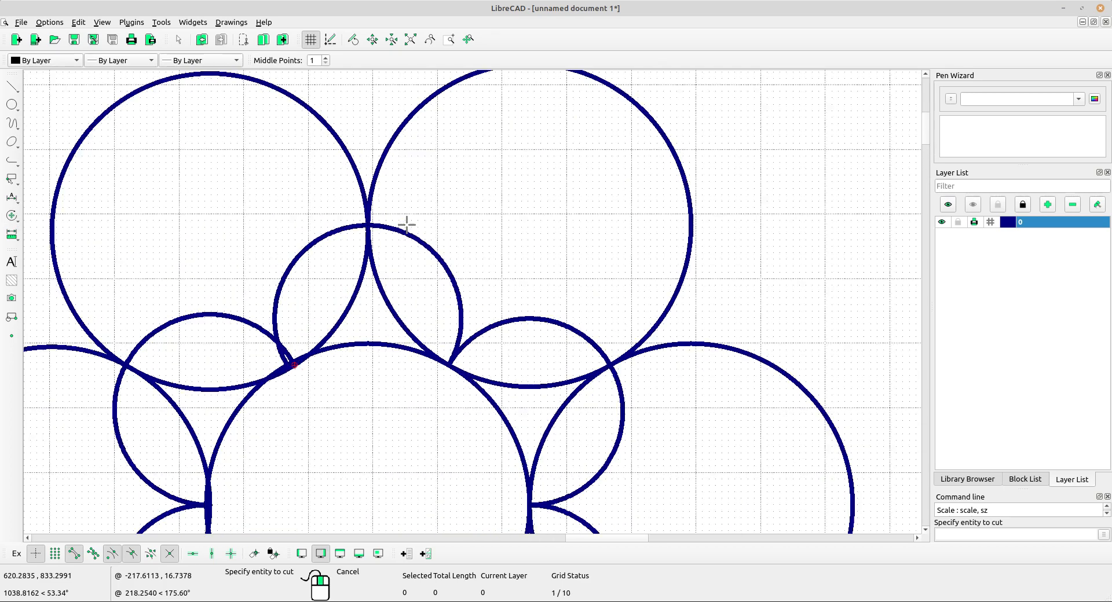
pyautogui.moveTo(442, 270); pyautogui.dragTo(406, 224, button='middle')
pyautogui.scroll(-2, 430, 248)
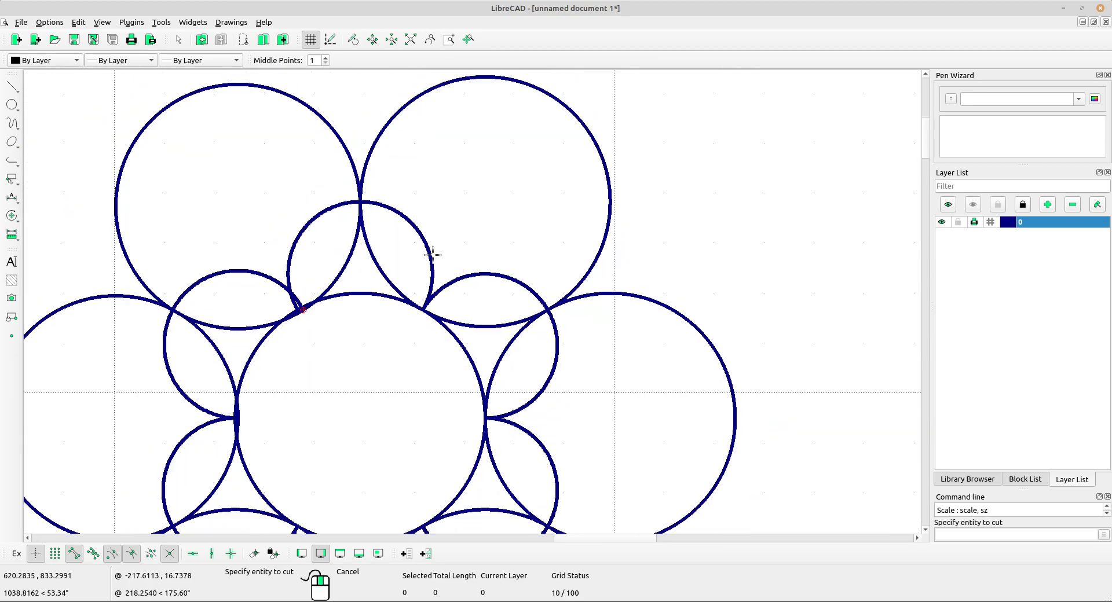
pyautogui.moveTo(463, 289); pyautogui.dragTo(467, 189, button='middle')
pyautogui.scroll(4, 348, 201)
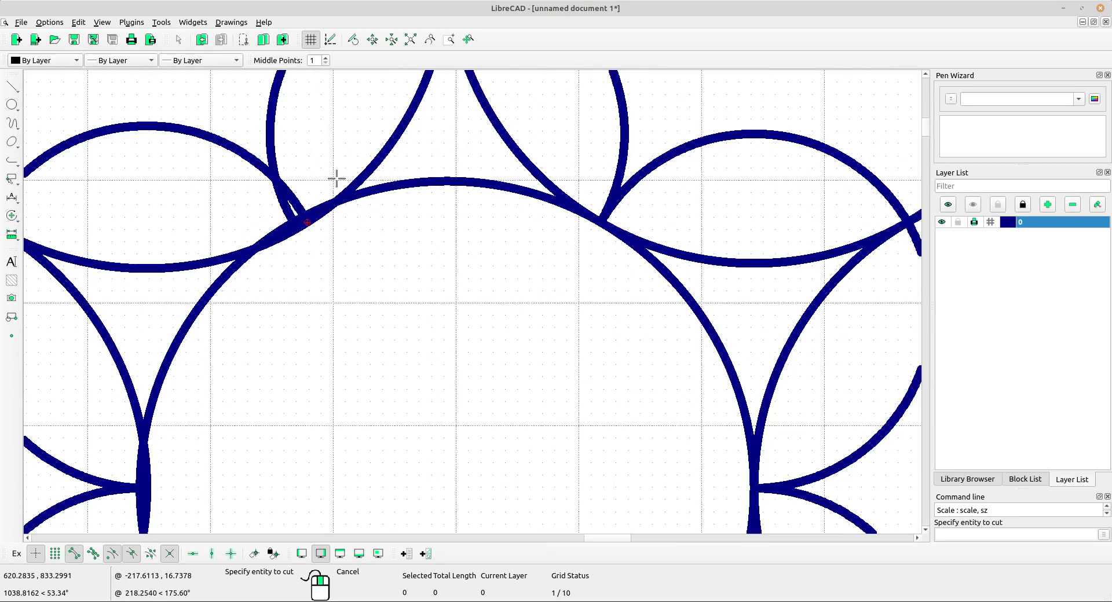
pyautogui.scroll(-2, 337, 178)
pyautogui.moveTo(390, 265); pyautogui.dragTo(463, 101, button='middle')
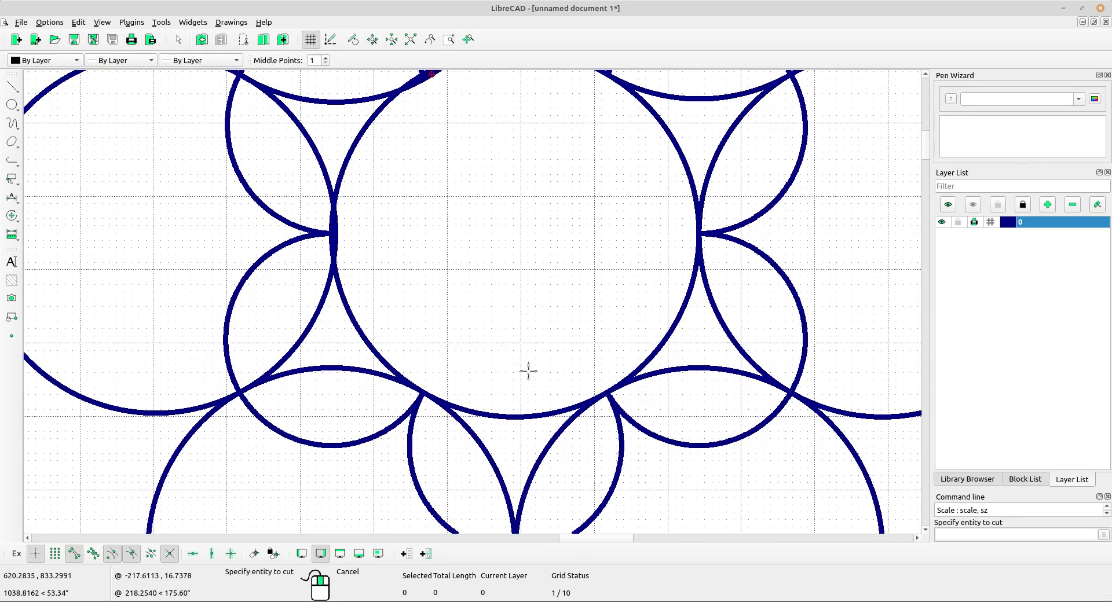
pyautogui.scroll(5, 760, 249)
pyautogui.moveTo(459, 198); pyautogui.dragTo(655, 507, button='middle')
pyautogui.scroll(3, 352, 244)
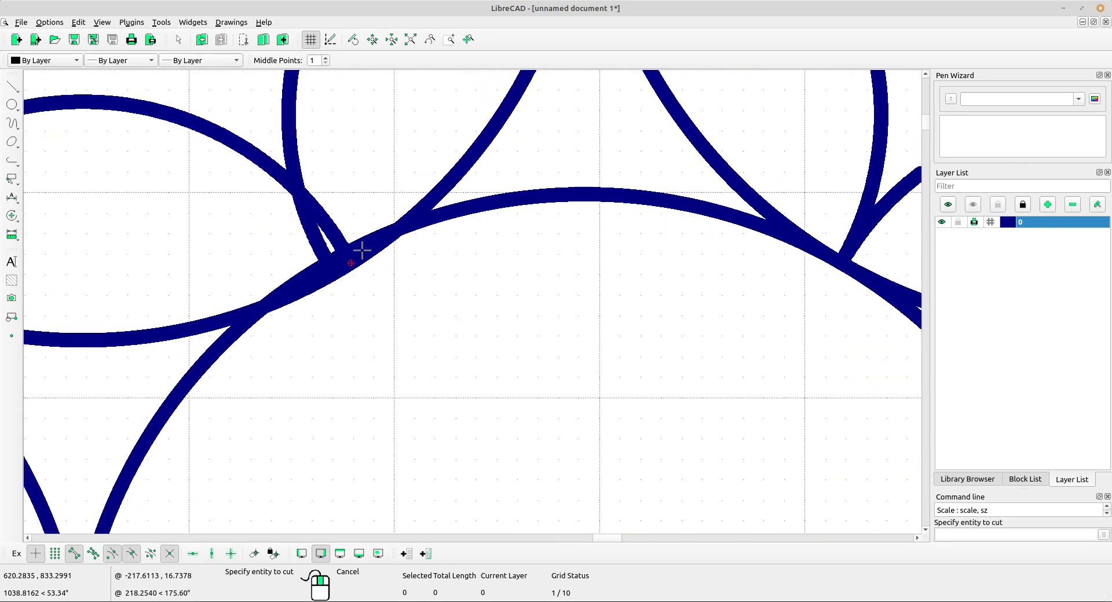
pyautogui.scroll(-4, 362, 250)
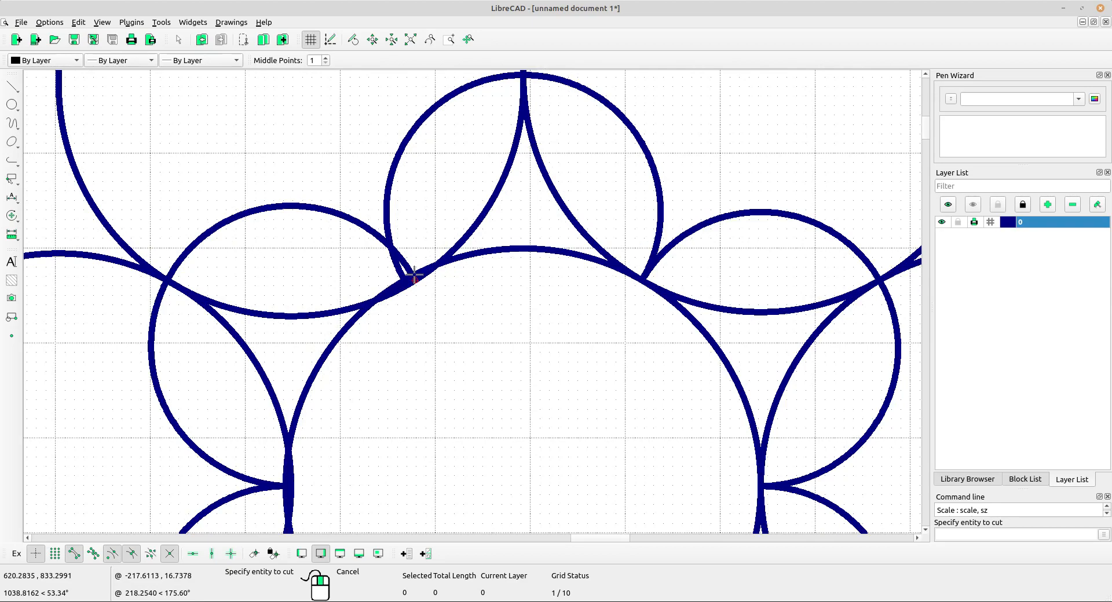
pyautogui.scroll(2, 420, 276)
pyautogui.scroll(-3, 411, 297)
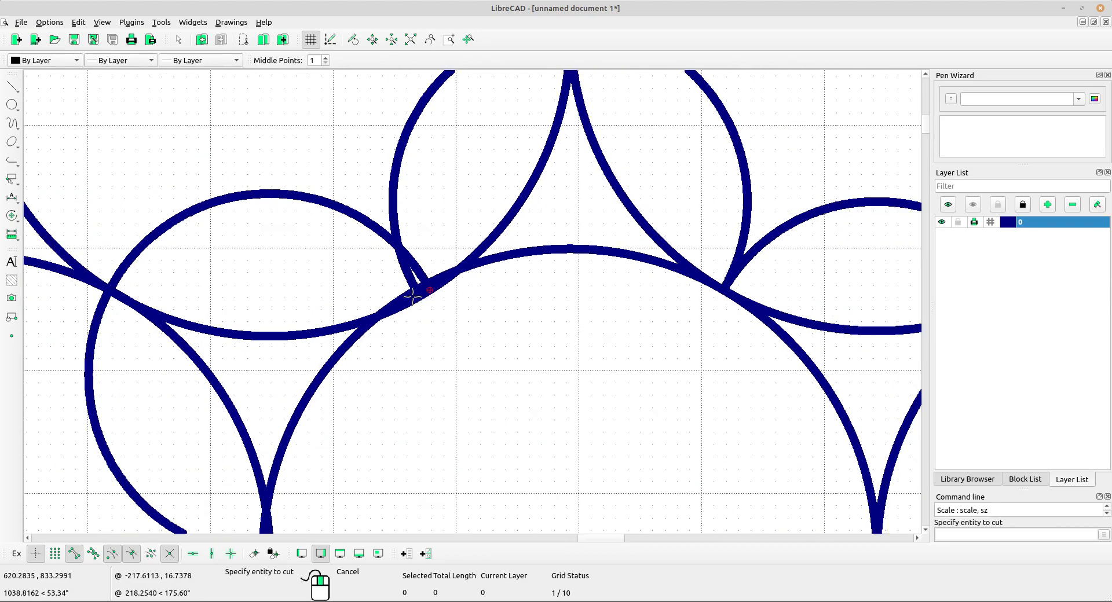
pyautogui.rightClick(377, 161)
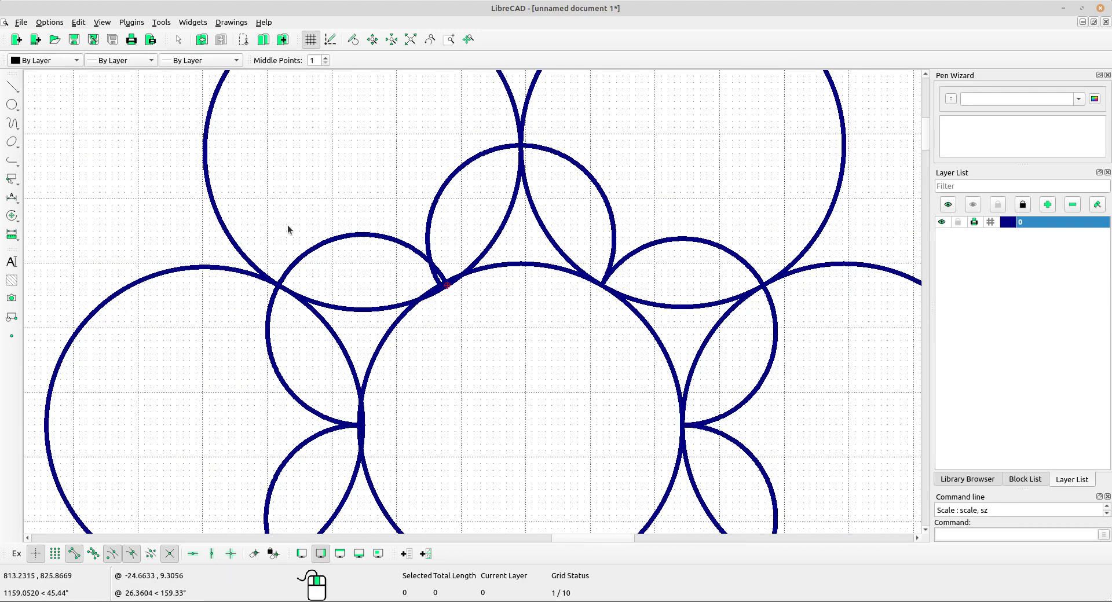
# Step: Delete the upper-left and left large circles
pyautogui.moveTo(261, 180); pyautogui.dragTo(193, 186)
pyautogui.moveTo(113, 311); pyautogui.dragTo(85, 242)
pyautogui.scroll(-3, 307, 313)
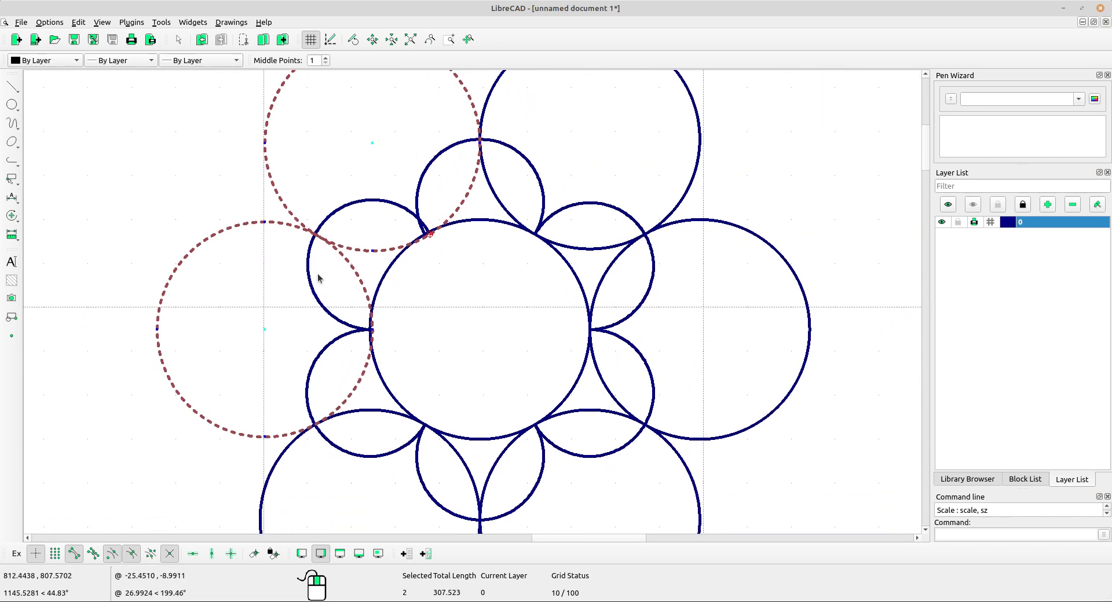
pyautogui.press('Delete')
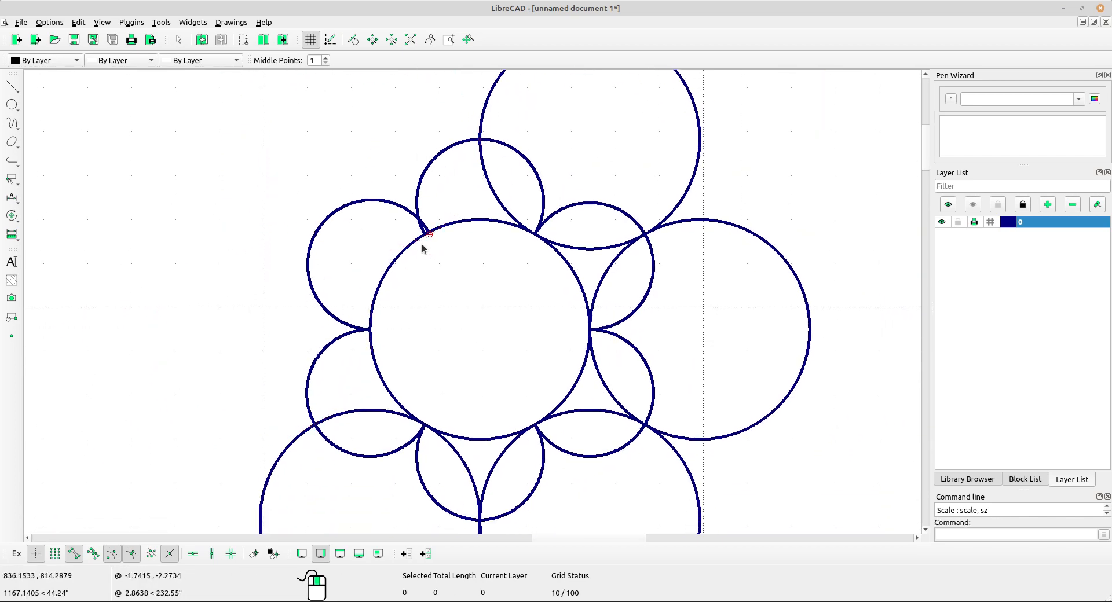
# Step: Examine where the top and upper-left petal arcs meet on the central circle
pyautogui.scroll(5, 423, 249)
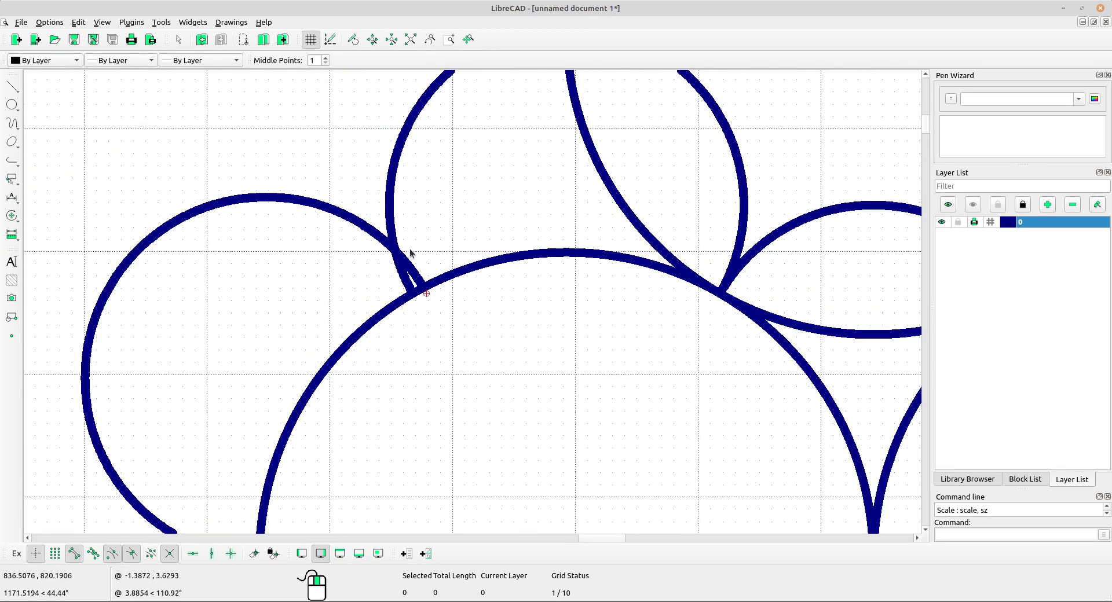
pyautogui.scroll(-4, 411, 250)
pyautogui.moveTo(629, 459)
pyautogui.mouseDown(button='middle')
pyautogui.moveTo(594, 251)
pyautogui.moveTo(606, 328)
pyautogui.mouseUp(button='middle')
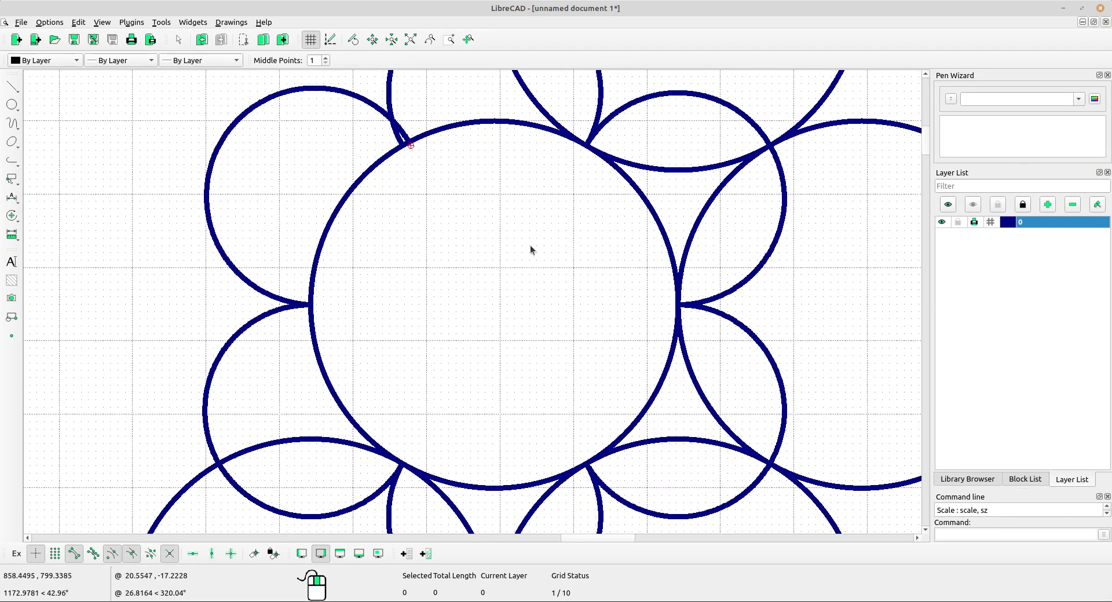
pyautogui.scroll(2, 440, 173)
pyautogui.scroll(-3, 397, 179)
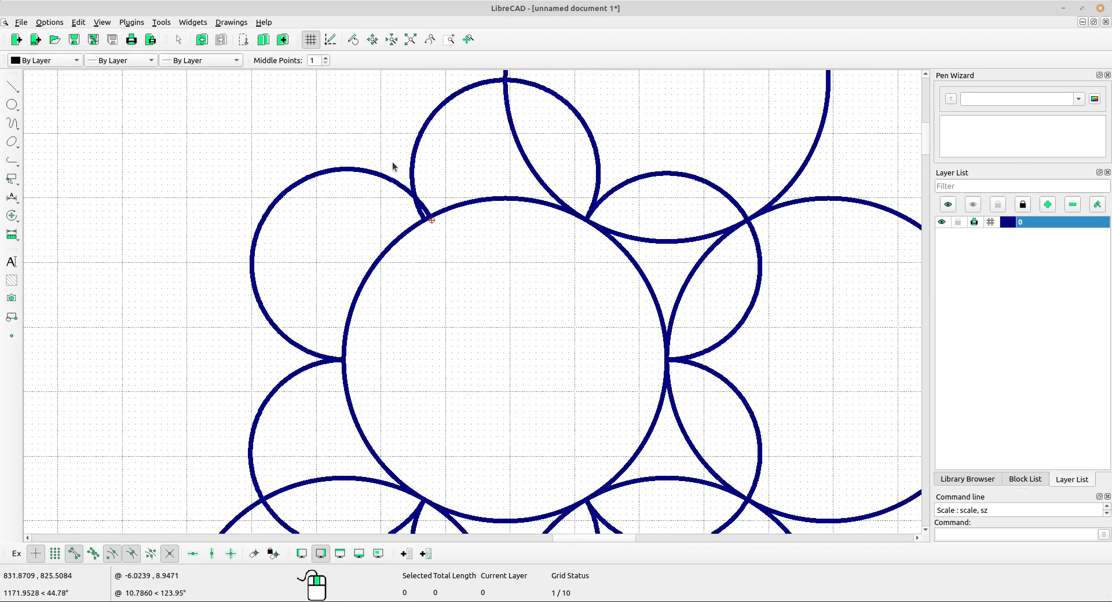
pyautogui.scroll(-3, 394, 168)
pyautogui.moveTo(590, 283); pyautogui.dragTo(582, 279, button='middle')
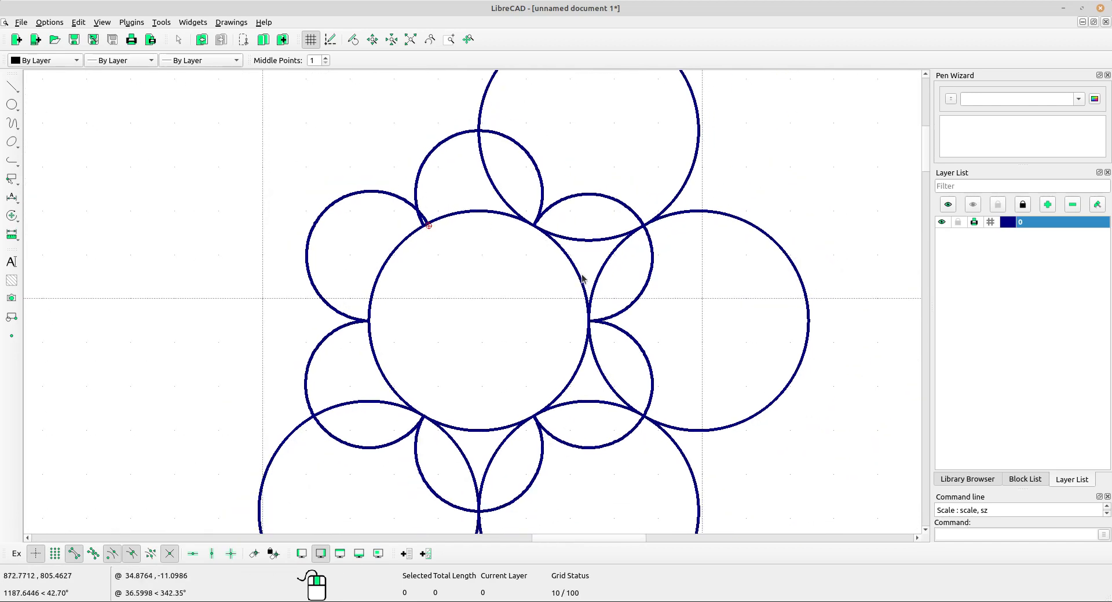
pyautogui.scroll(3, 399, 220)
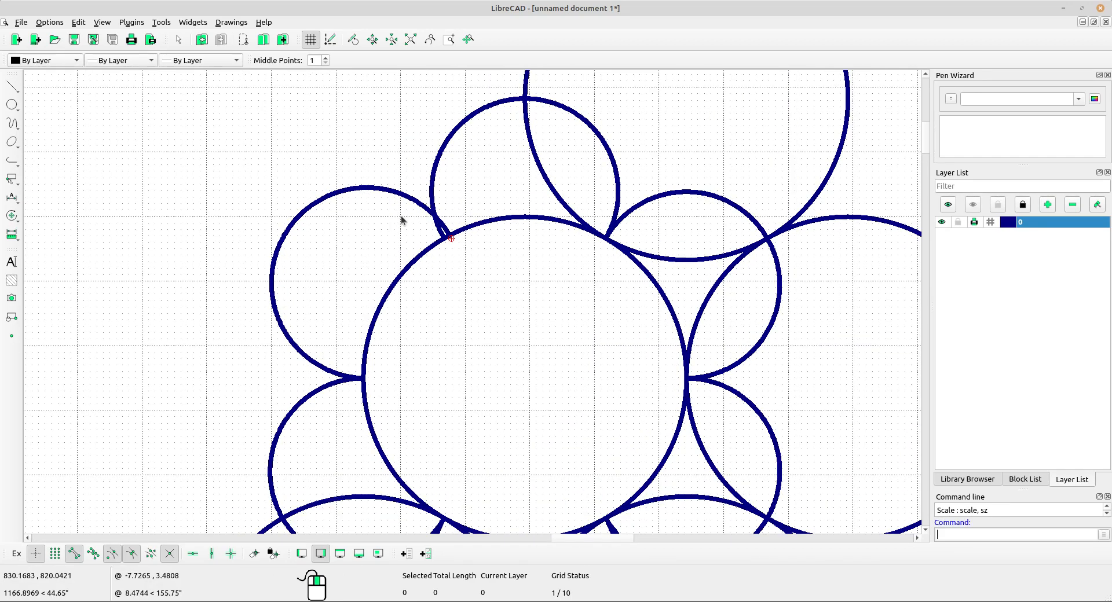
pyautogui.scroll(-2, 520, 284)
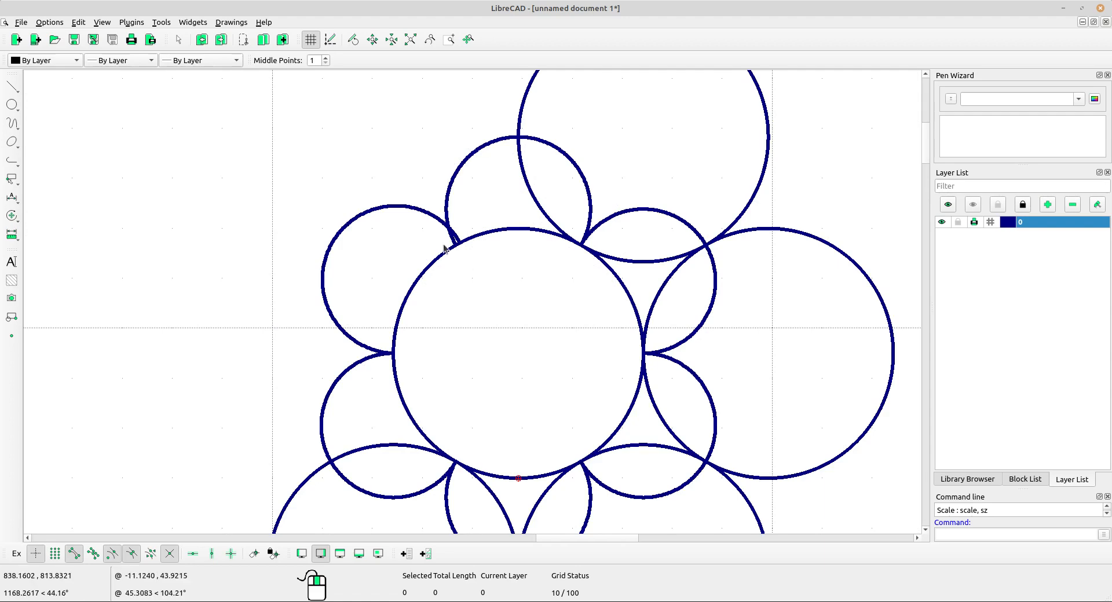
pyautogui.scroll(3, 444, 249)
pyautogui.moveTo(416, 237)
pyautogui.mouseDown(button='middle')
pyautogui.moveTo(477, 244)
pyautogui.moveTo(374, 239)
pyautogui.mouseUp(button='middle')
# Step: Delete the misaligned upper-left petal arc
pyautogui.moveTo(325, 241); pyautogui.dragTo(295, 217)
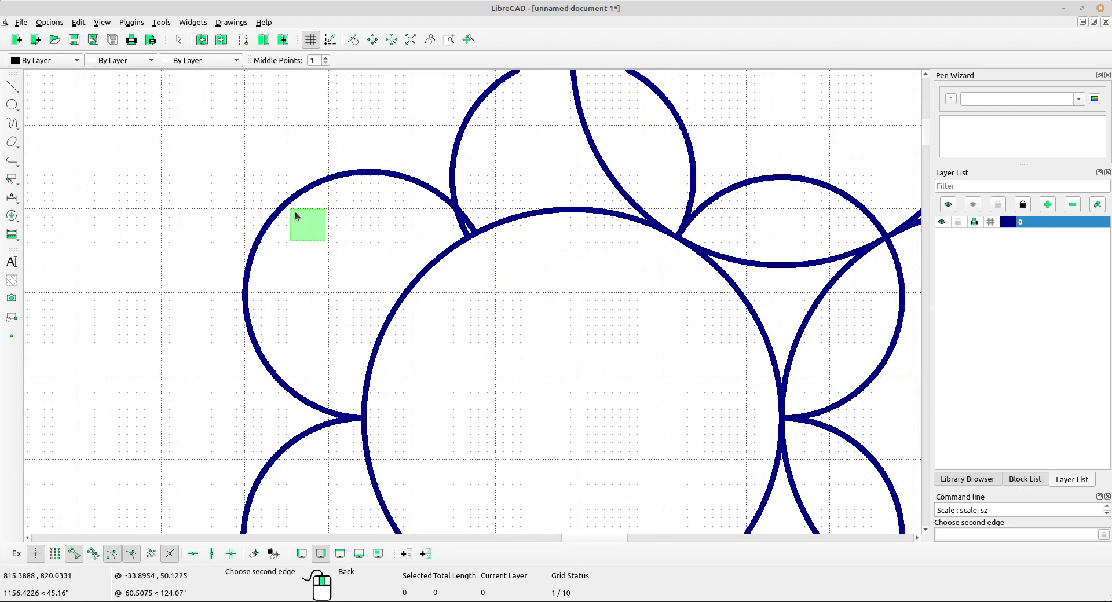
pyautogui.moveTo(375, 245); pyautogui.dragTo(441, 235)
pyautogui.scroll(5, 424, 226)
pyautogui.scroll(-4, 541, 263)
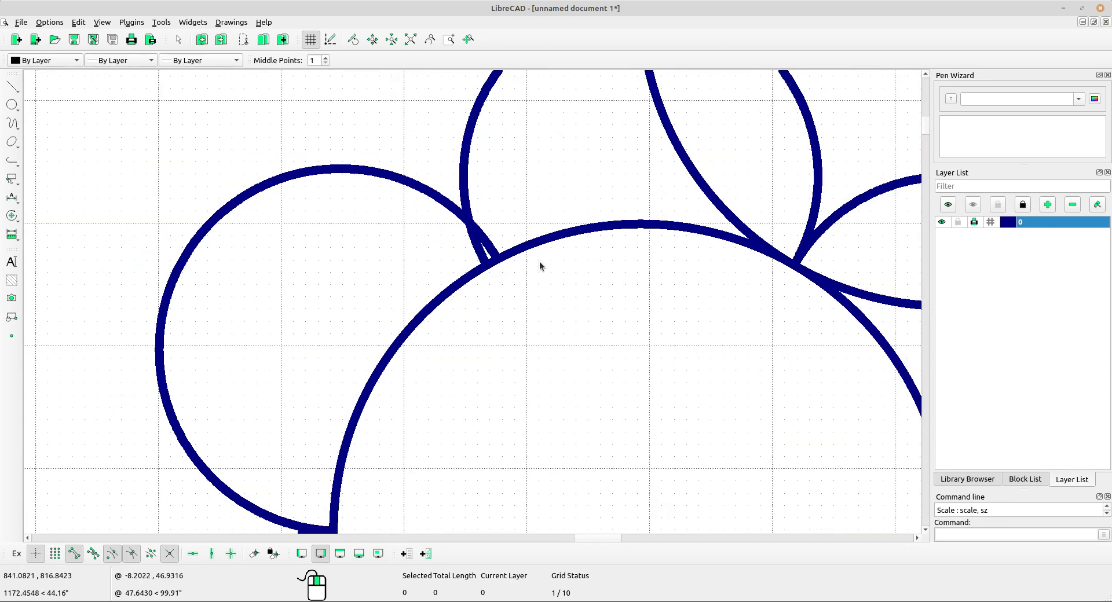
pyautogui.moveTo(299, 257); pyautogui.dragTo(179, 190)
pyautogui.press('Delete')
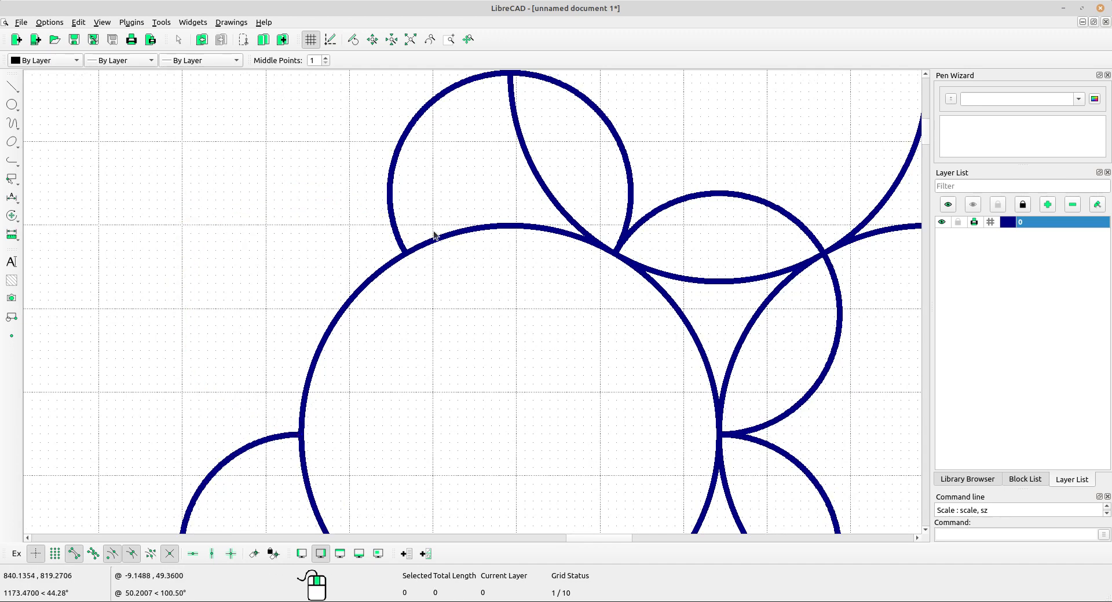
# Step: Mirror the upper-right petal arc across the vertical line through the central circle's top and bottom points, keeping the original
pyautogui.click(690, 181)
pyautogui.scroll(-2, 672, 242)
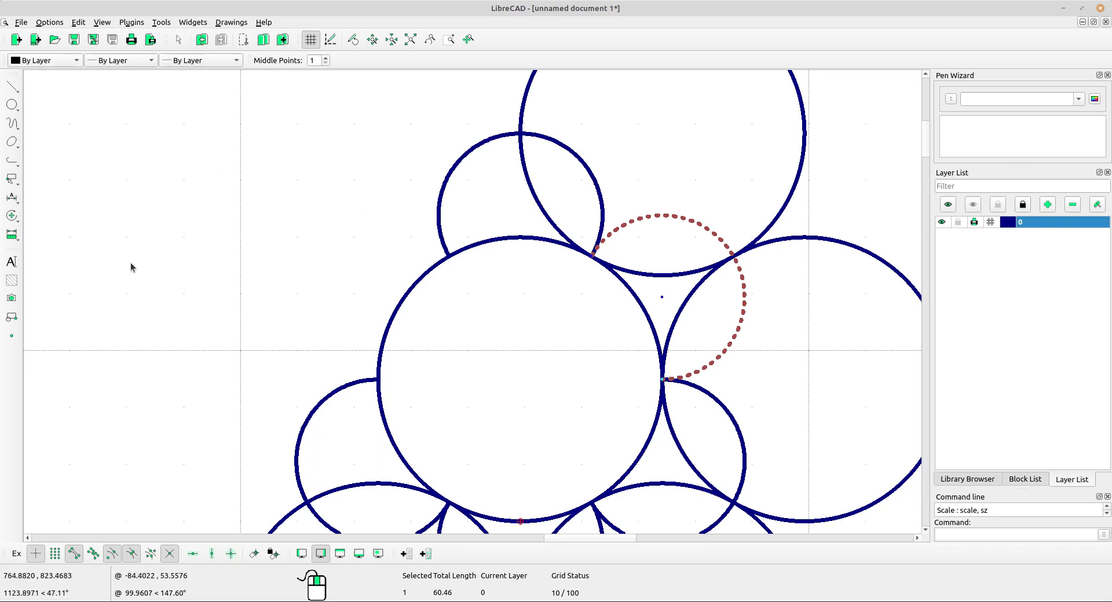
pyautogui.click(14, 216)
pyautogui.click(62, 257)
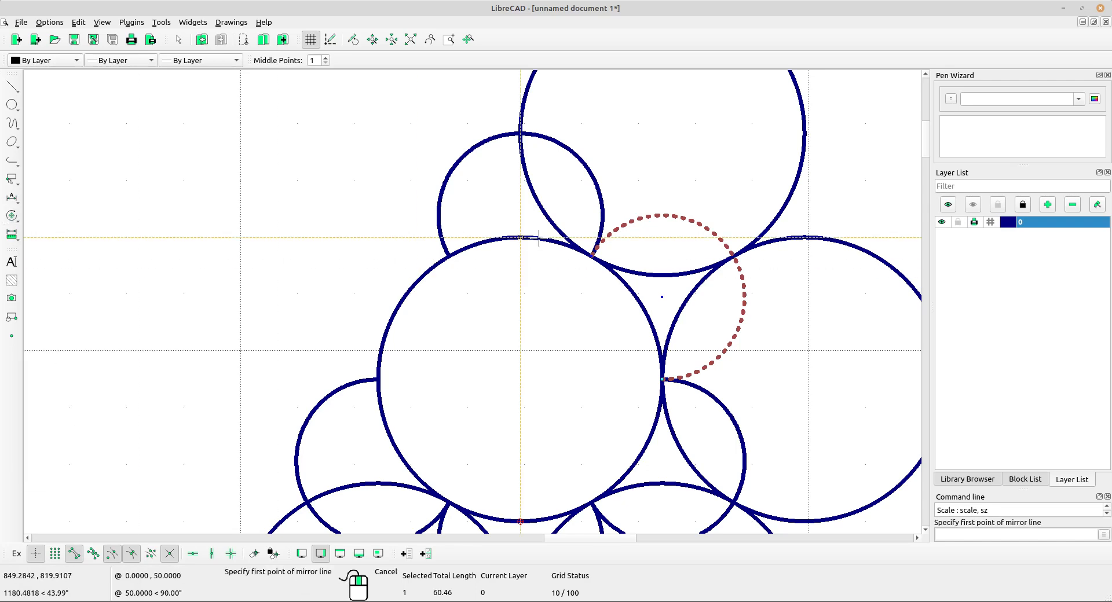
pyautogui.scroll(-1, 504, 264)
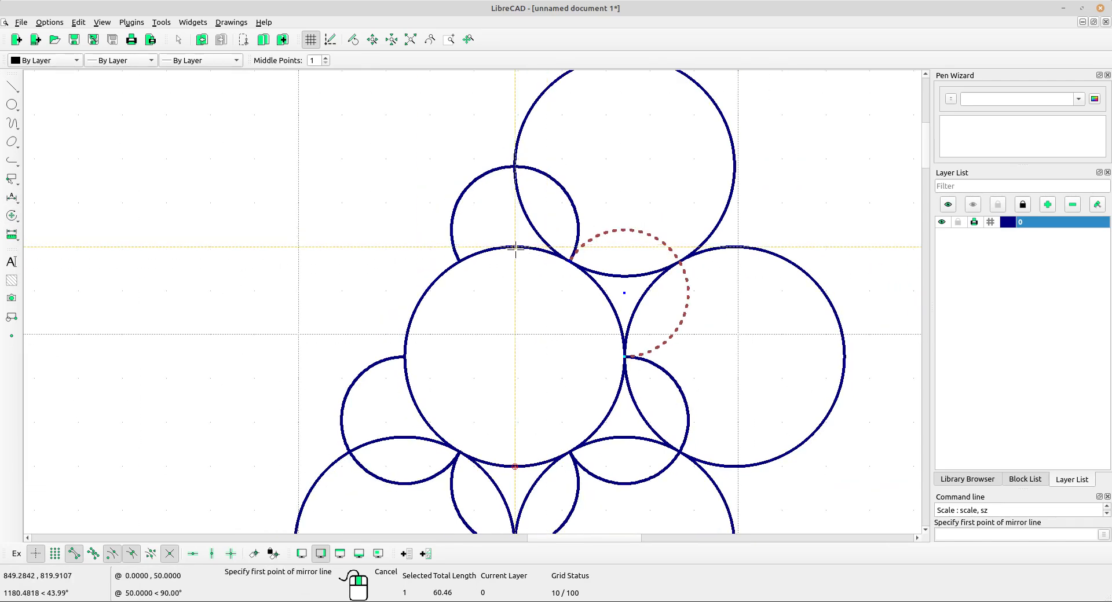
pyautogui.click(515, 248)
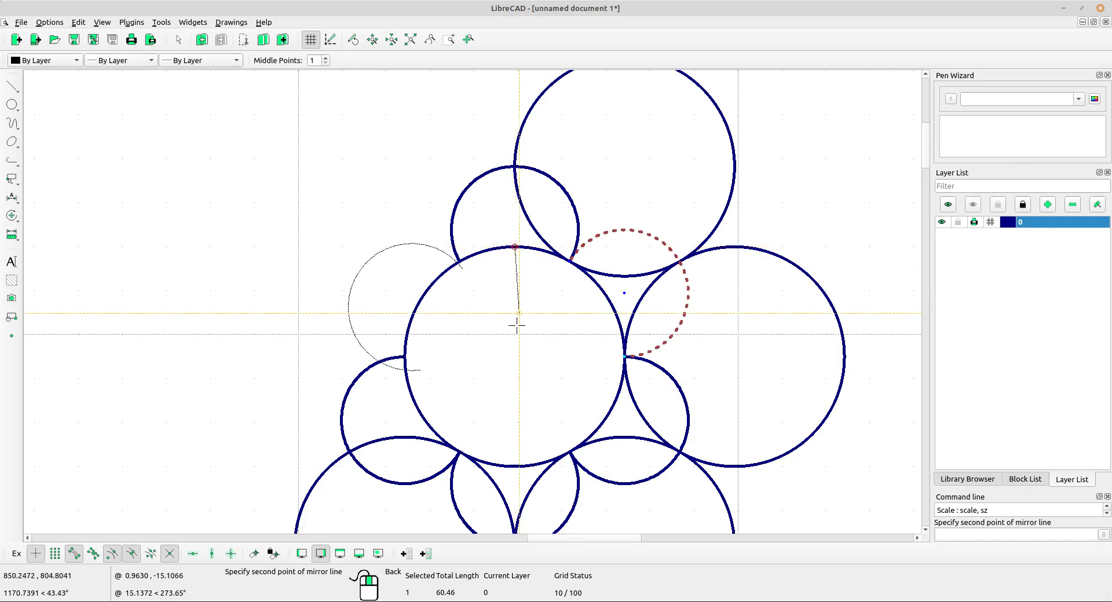
pyautogui.click(517, 467)
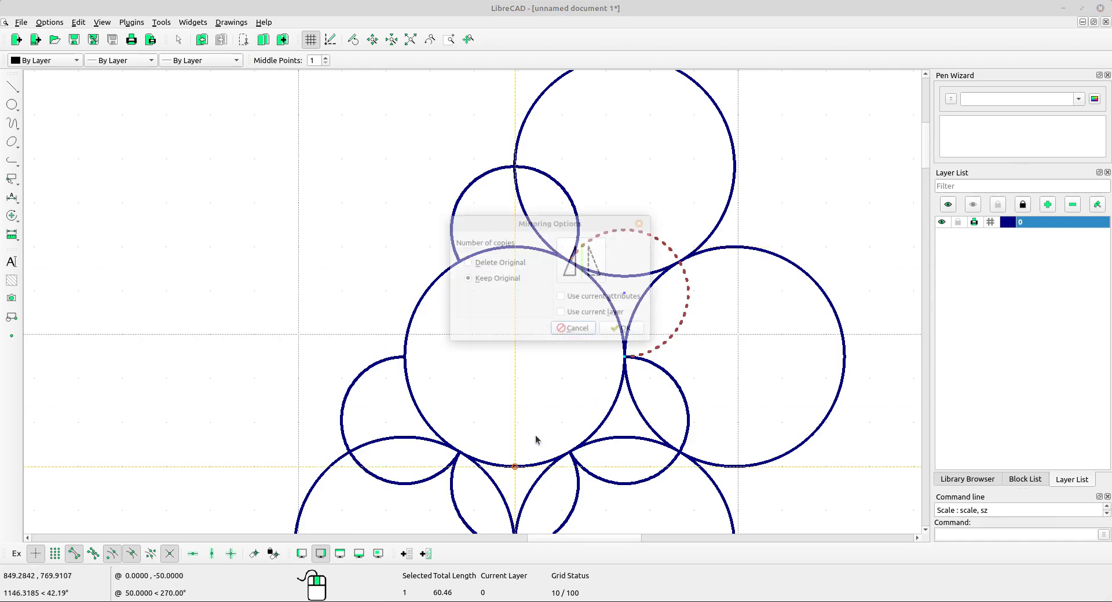
pyautogui.click(626, 329)
pyautogui.scroll(5, 457, 267)
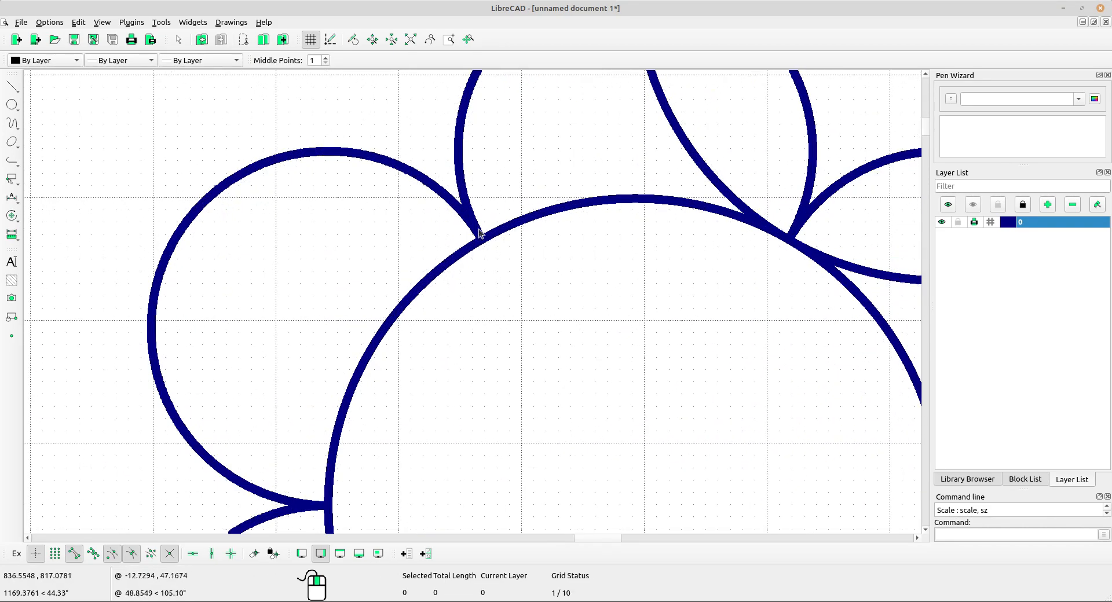
pyautogui.scroll(-5, 481, 234)
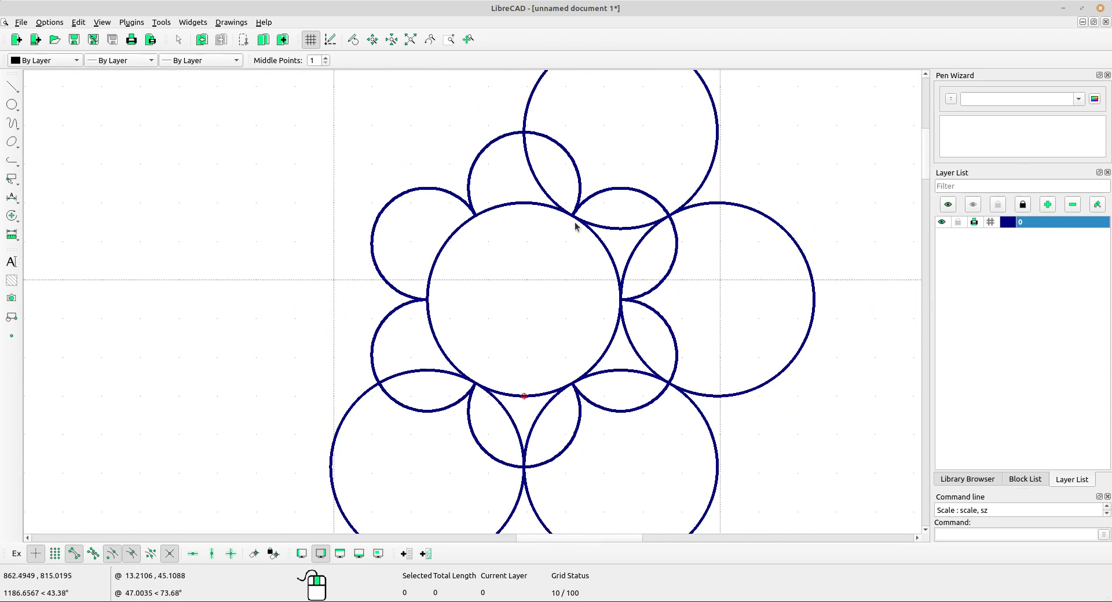
# Step: Mirror the upper-right and right large circles across the central circle's vertical axis, keeping the originals
pyautogui.moveTo(577, 232); pyautogui.dragTo(560, 285, button='middle')
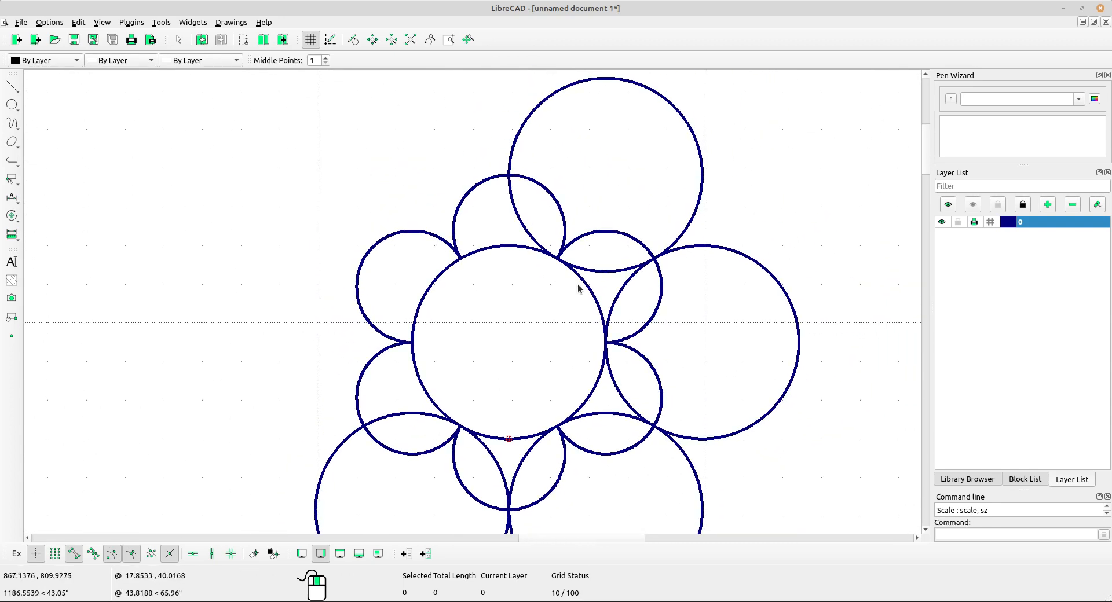
pyautogui.click(704, 243)
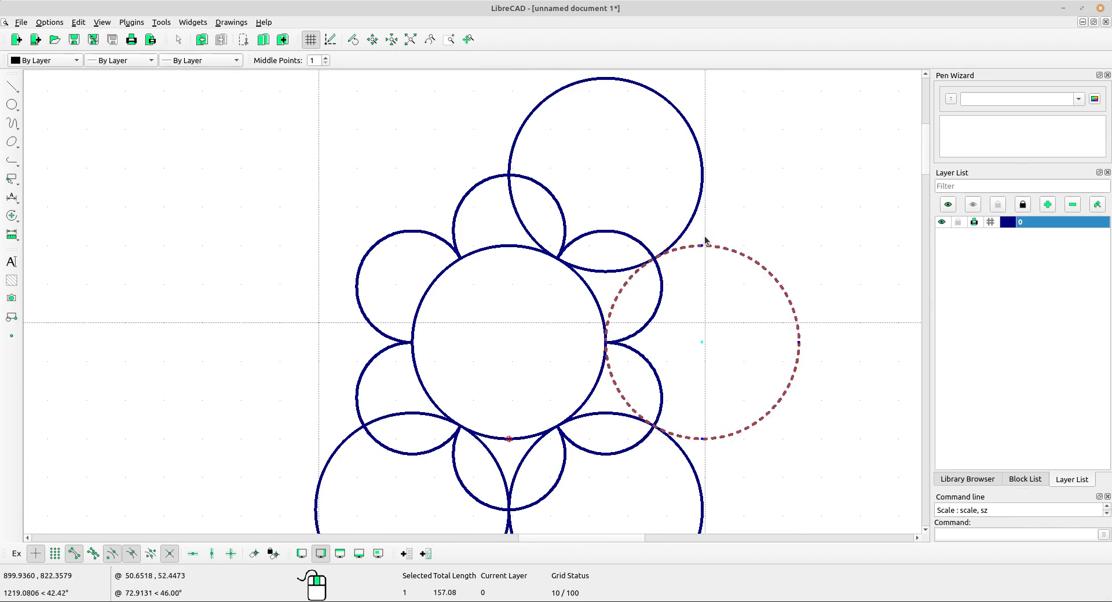
pyautogui.click(694, 213)
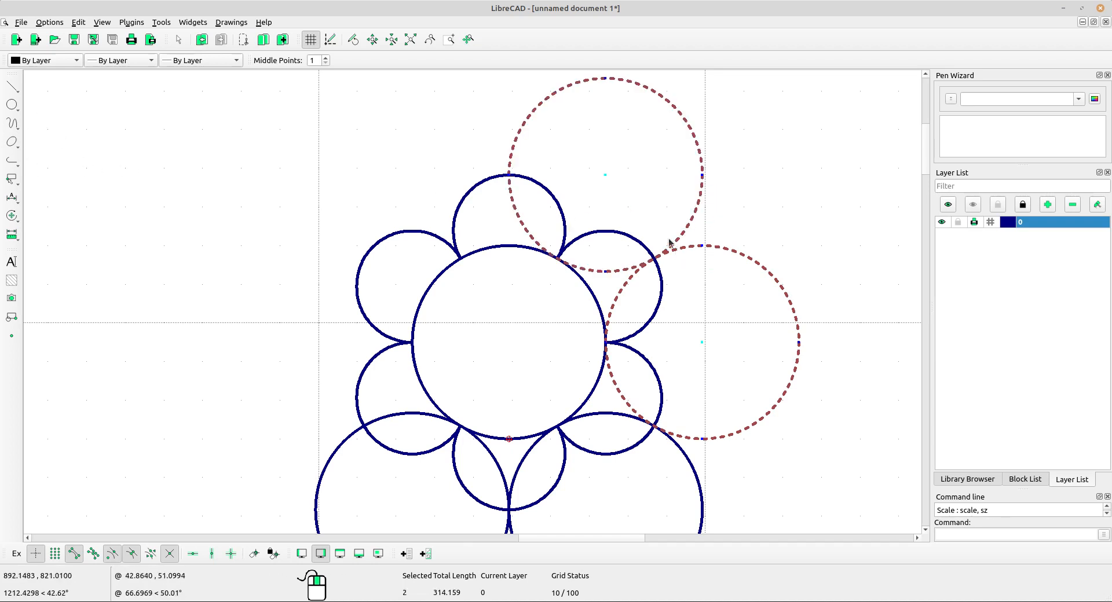
pyautogui.click(12, 215)
pyautogui.click(60, 256)
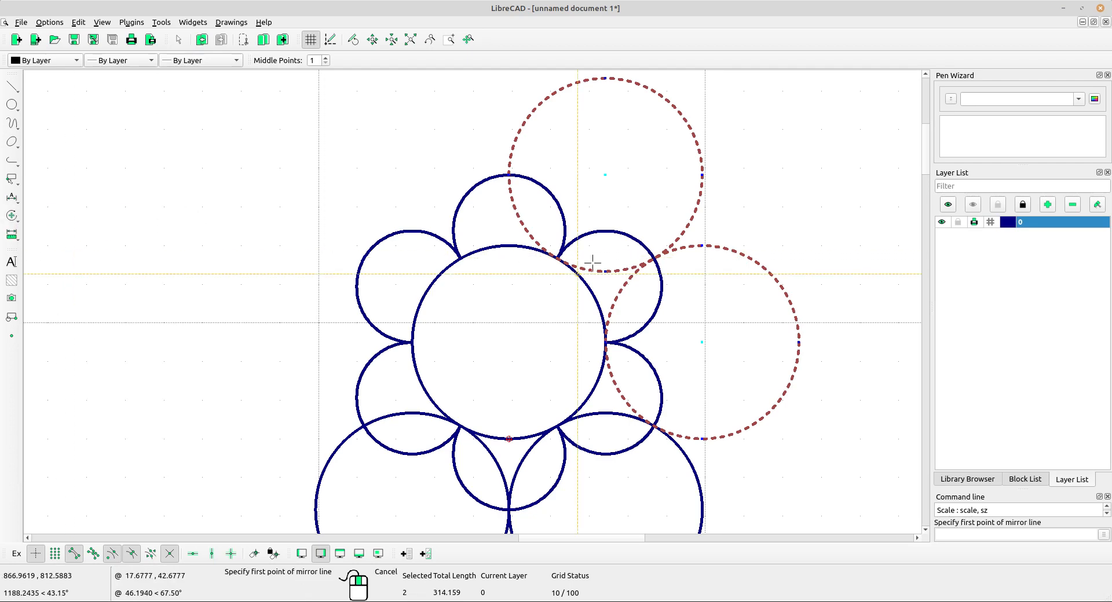
pyautogui.click(509, 245)
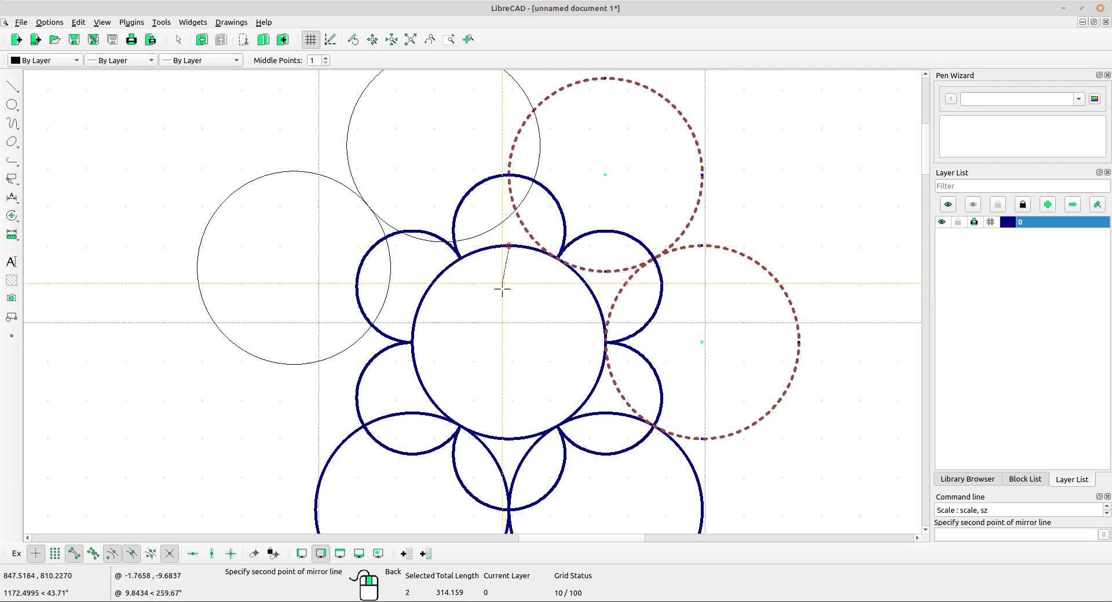
pyautogui.click(508, 439)
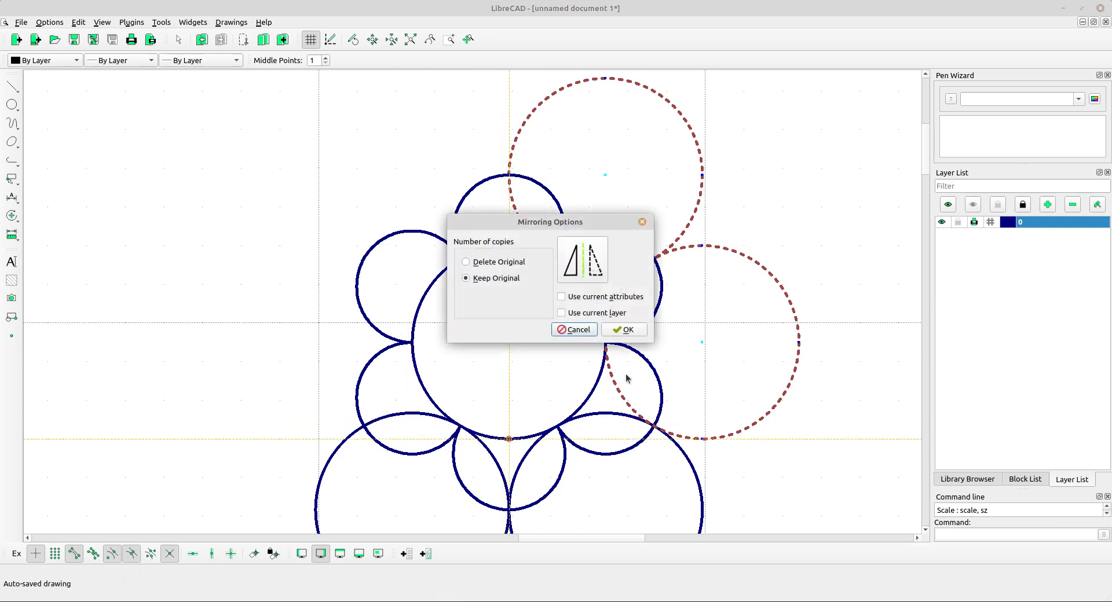
pyautogui.click(623, 329)
pyautogui.scroll(3, 437, 308)
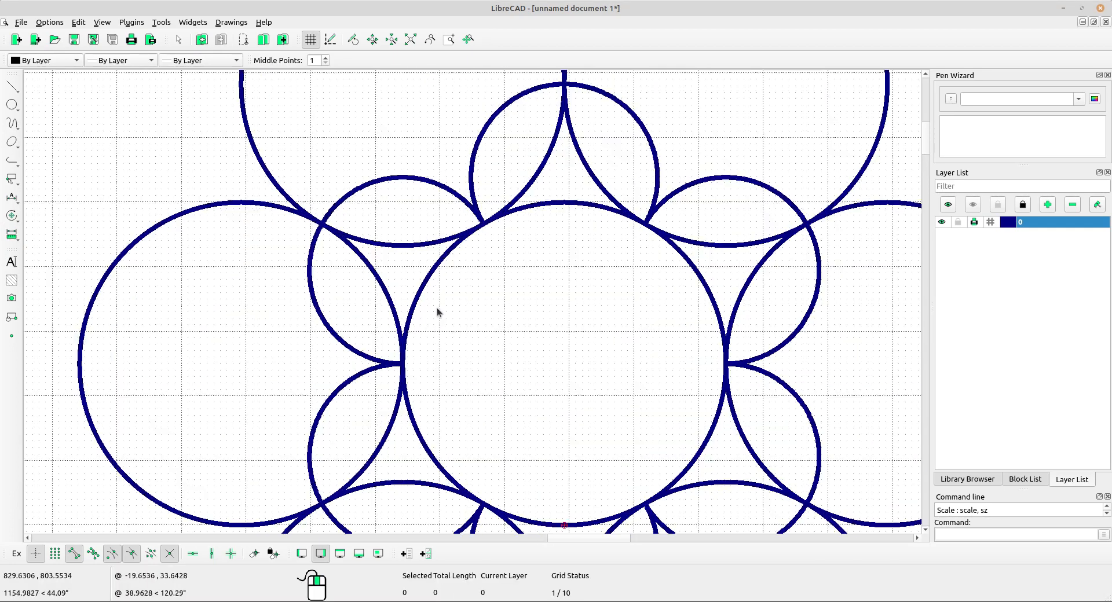
# Step: Divide the upper-right large circle where it meets the tips of the top and upper-right petals
pyautogui.scroll(-2, 475, 313)
pyautogui.moveTo(589, 332); pyautogui.dragTo(576, 331, button='middle')
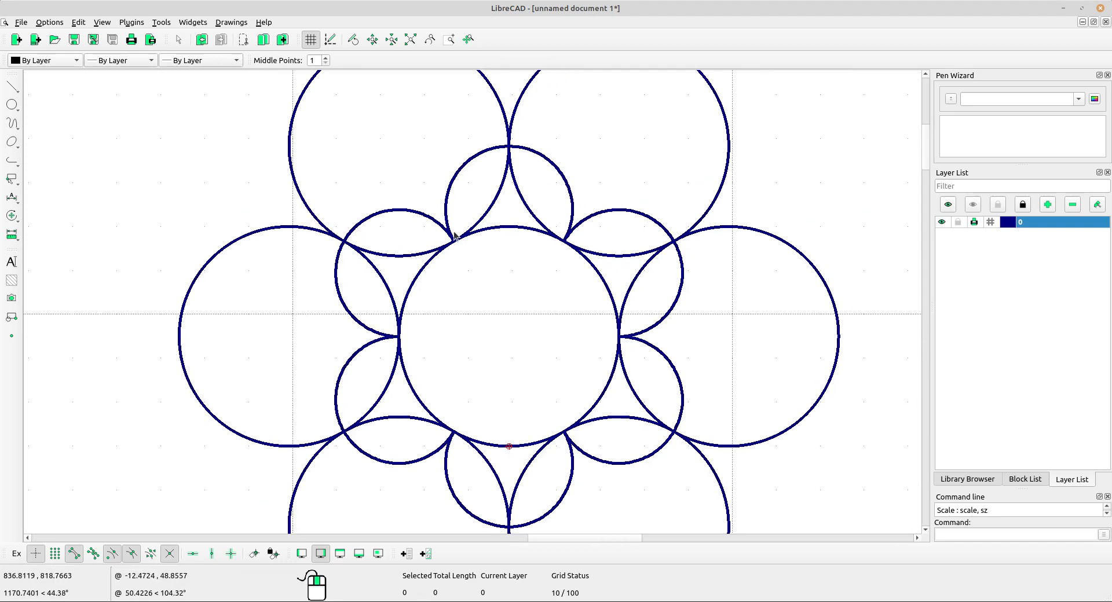
pyautogui.scroll(1, 436, 204)
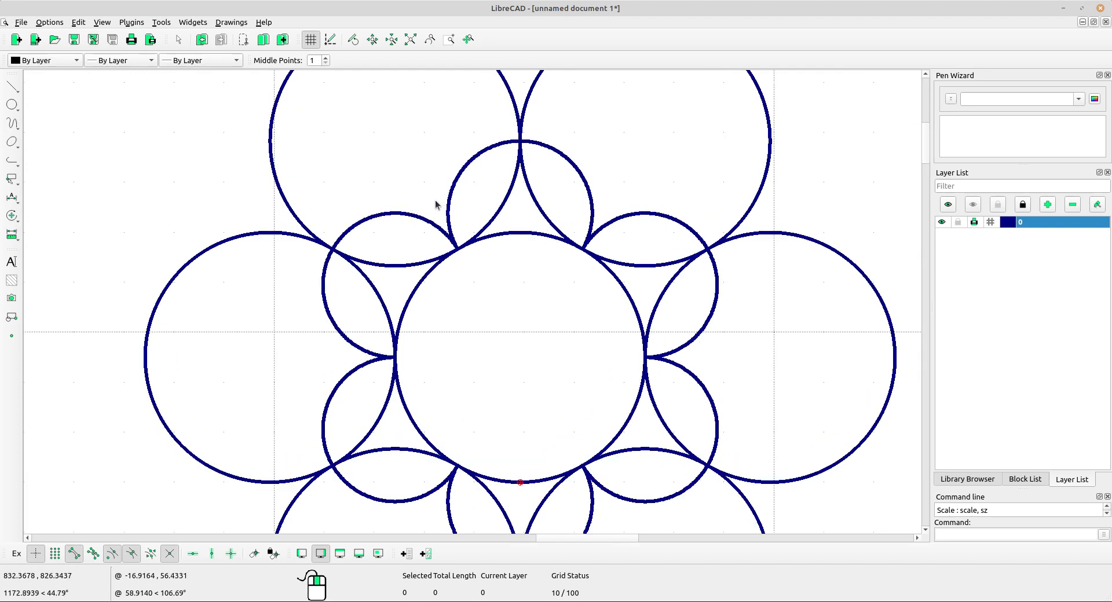
pyautogui.click(12, 215)
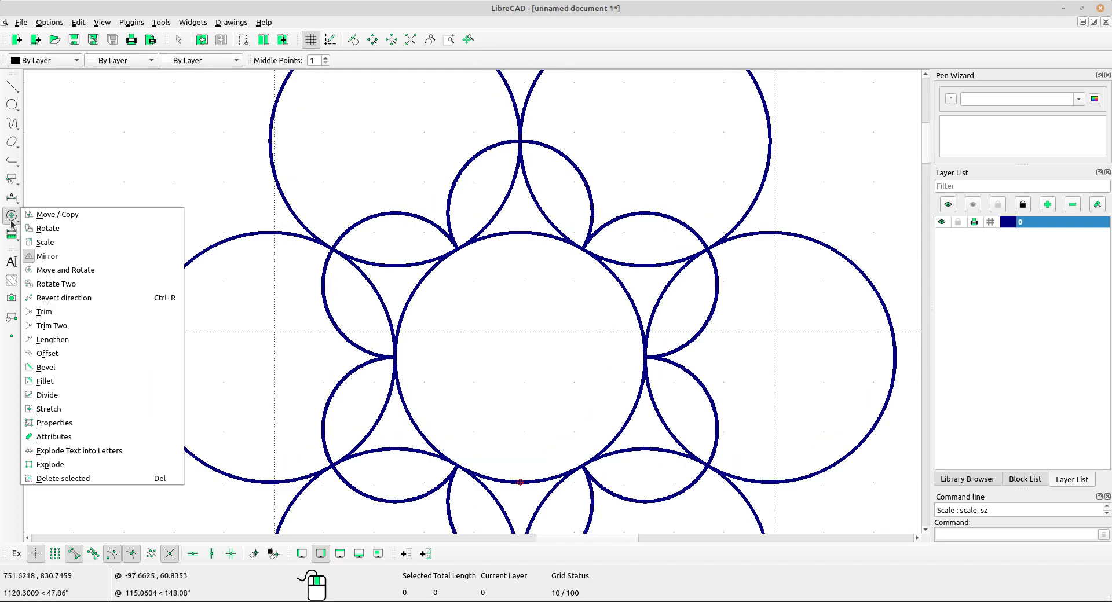
pyautogui.click(67, 396)
pyautogui.scroll(2, 558, 159)
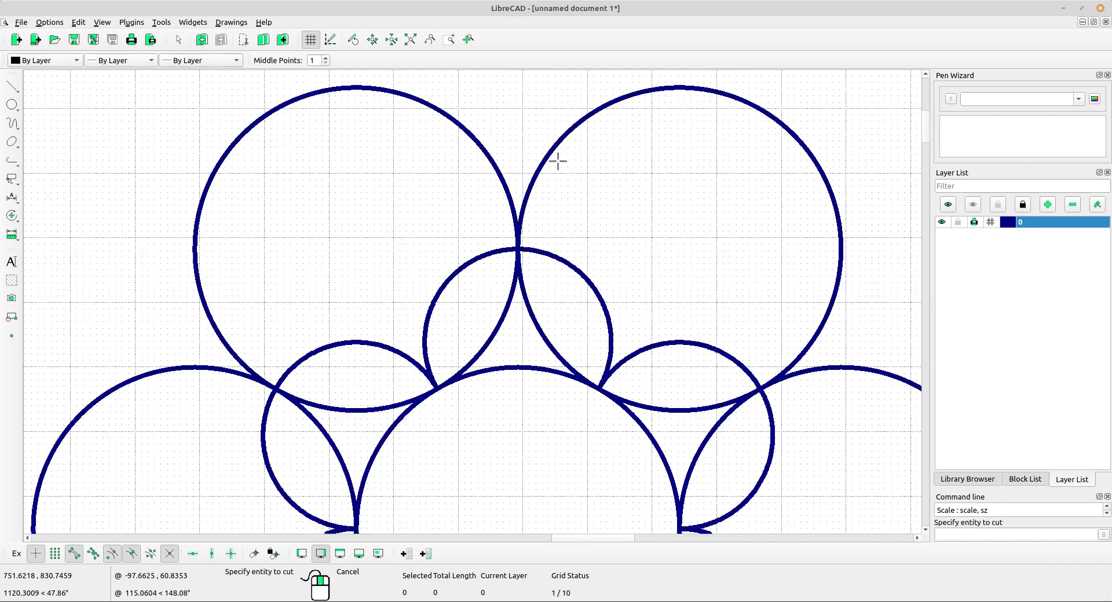
pyautogui.click(551, 156)
pyautogui.moveTo(551, 154)
pyautogui.mouseDown(button='middle')
pyautogui.moveTo(549, 116)
pyautogui.moveTo(528, 247)
pyautogui.moveTo(519, 169)
pyautogui.moveTo(461, 217)
pyautogui.mouseUp(button='middle')
pyautogui.scroll(3, 426, 251)
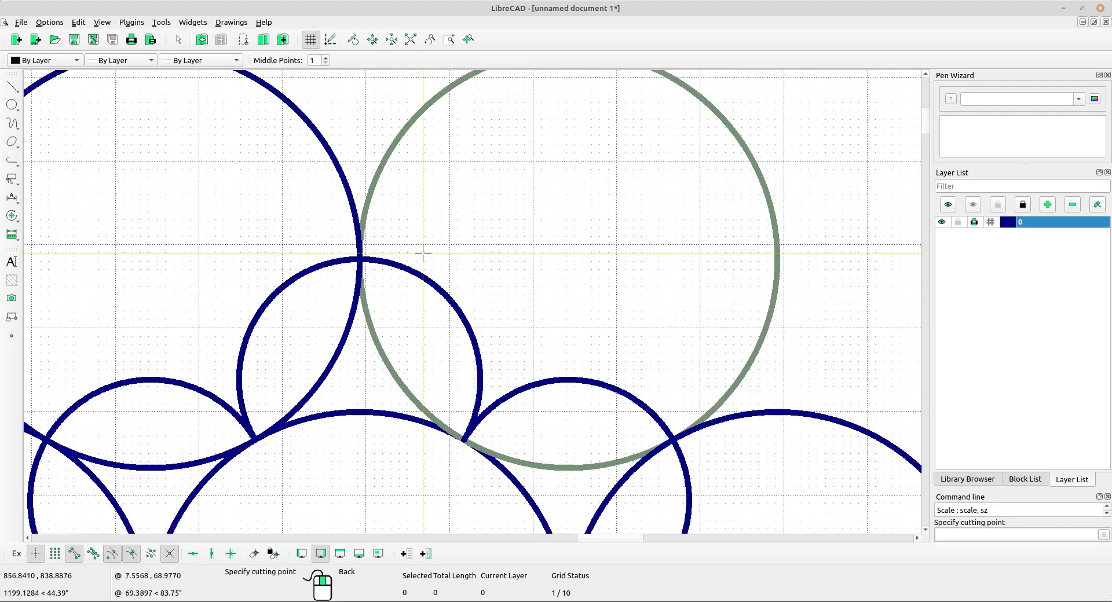
pyautogui.click(335, 266)
pyautogui.moveTo(583, 351); pyautogui.dragTo(447, 154, button='middle')
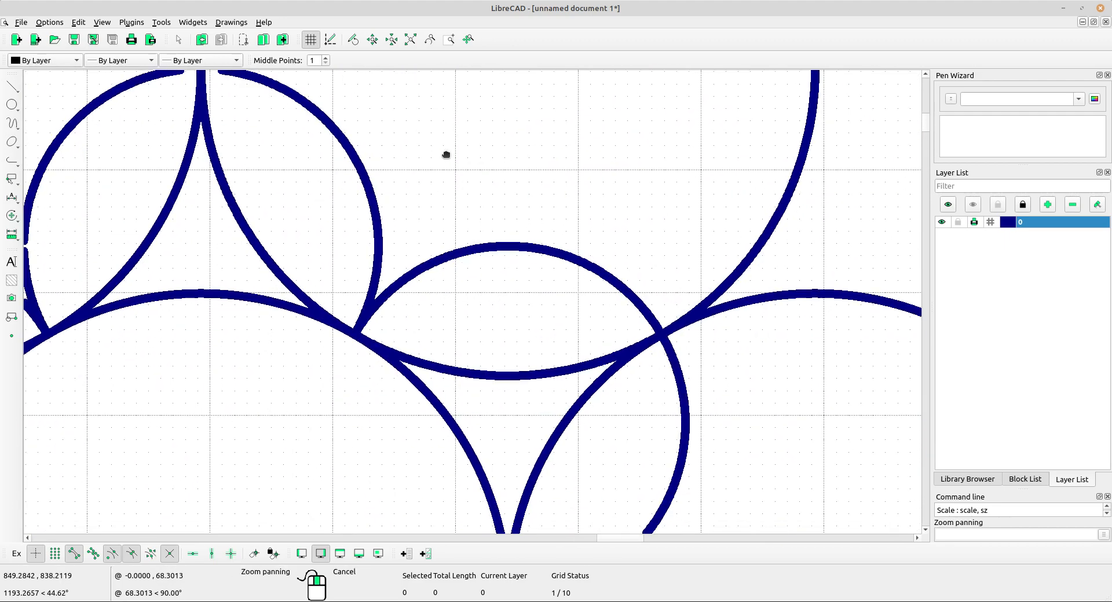
pyautogui.click(753, 237)
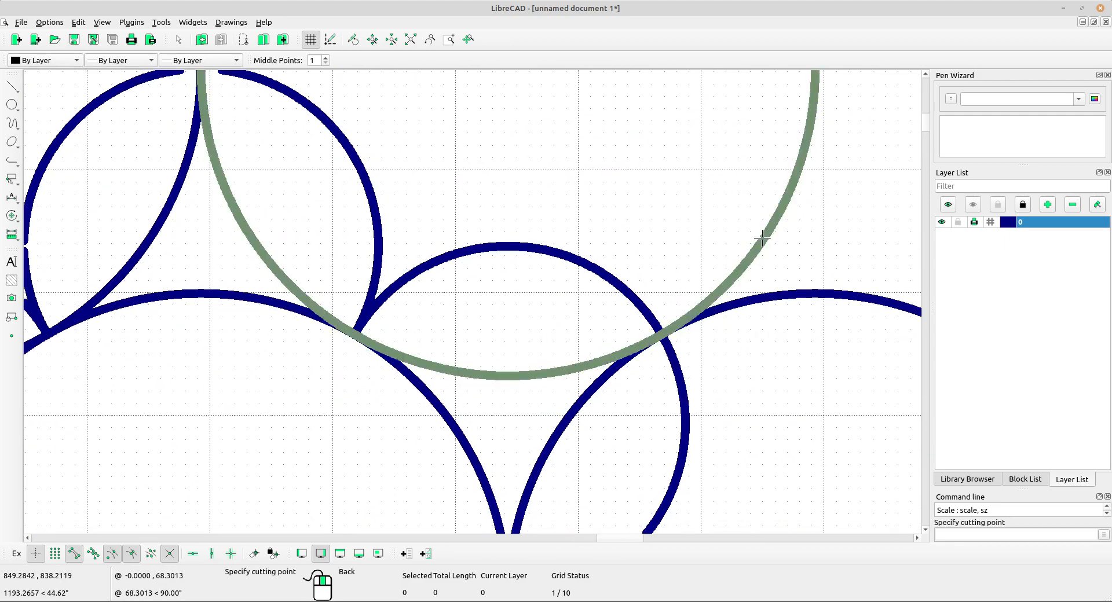
pyautogui.click(661, 329)
# Step: Divide the right large circle at the tips of the upper-right and lower-right petals
pyautogui.scroll(-3, 678, 217)
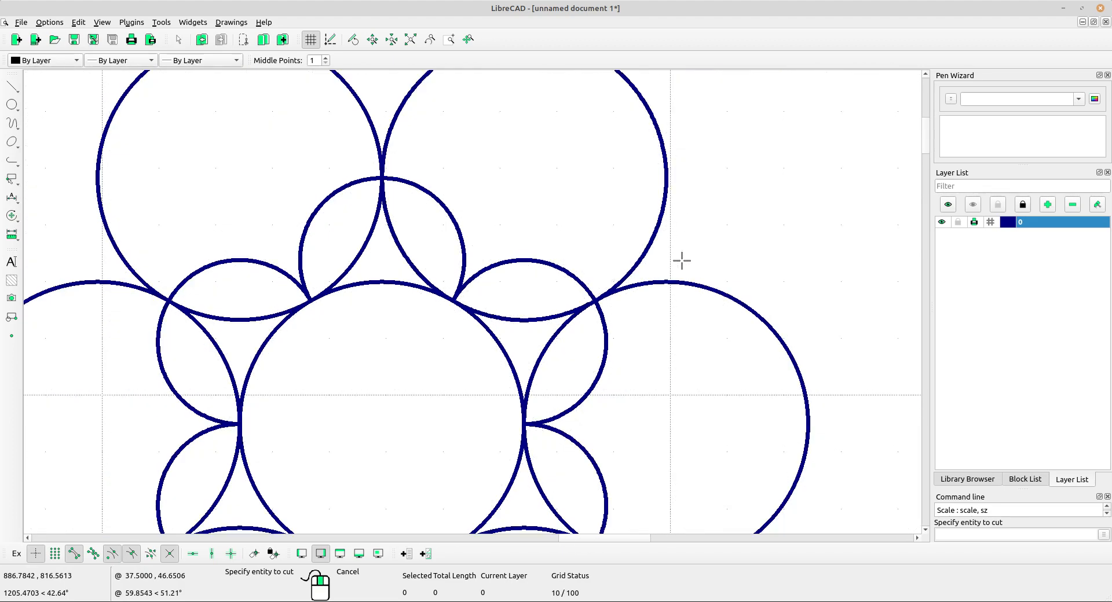
pyautogui.moveTo(682, 261); pyautogui.dragTo(678, 142, button='middle')
pyautogui.click(677, 161)
pyautogui.click(596, 177)
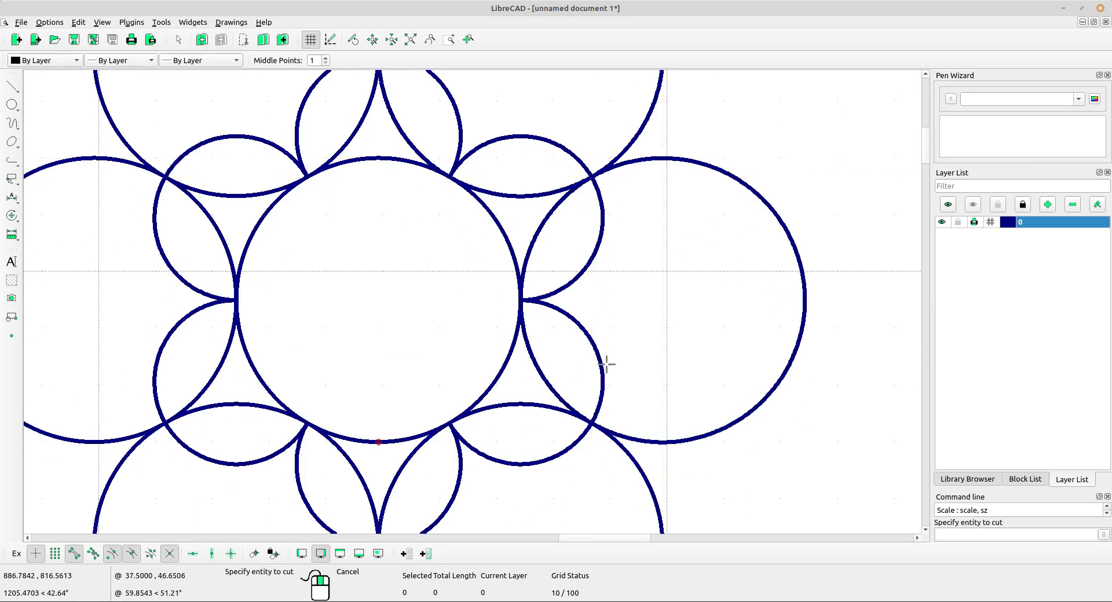
pyautogui.click(621, 431)
pyautogui.click(592, 427)
# Step: Divide the two lower large circles at the tips of the lower-right, bottom and lower-left petals
pyautogui.moveTo(603, 437); pyautogui.dragTo(657, 272, button='middle')
pyautogui.click(682, 344)
pyautogui.click(610, 250)
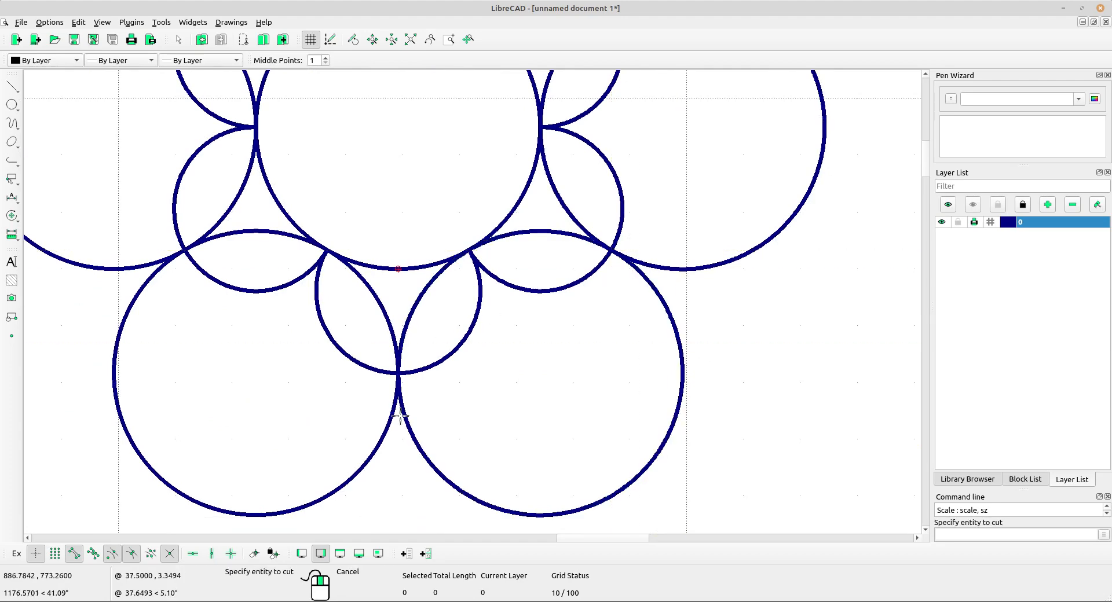
pyautogui.click(394, 415)
pyautogui.click(398, 378)
pyautogui.click(400, 406)
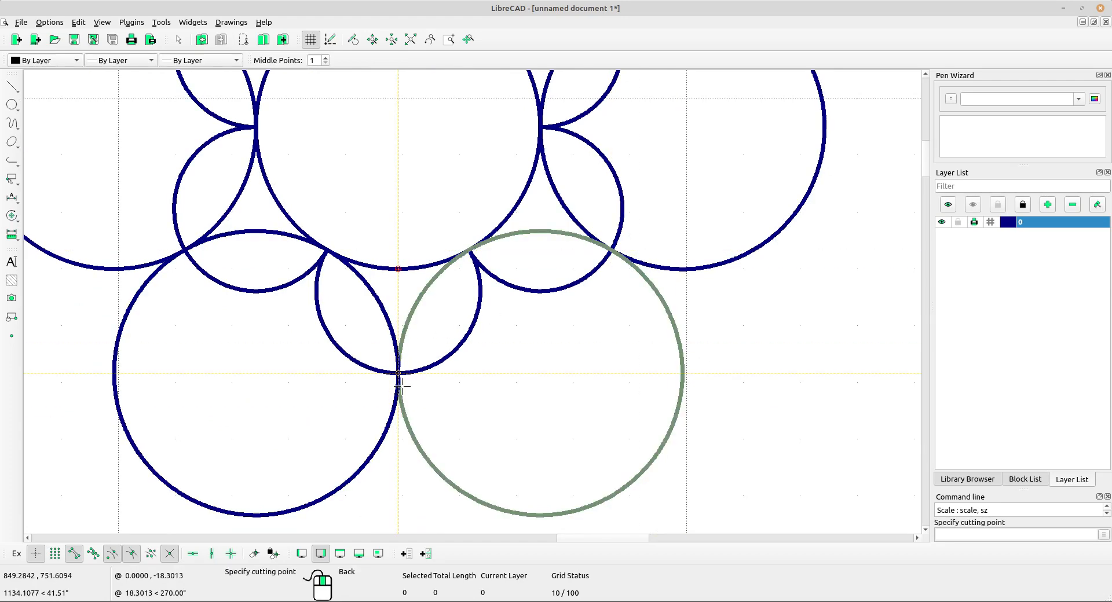
pyautogui.click(399, 374)
pyautogui.click(394, 405)
pyautogui.click(398, 374)
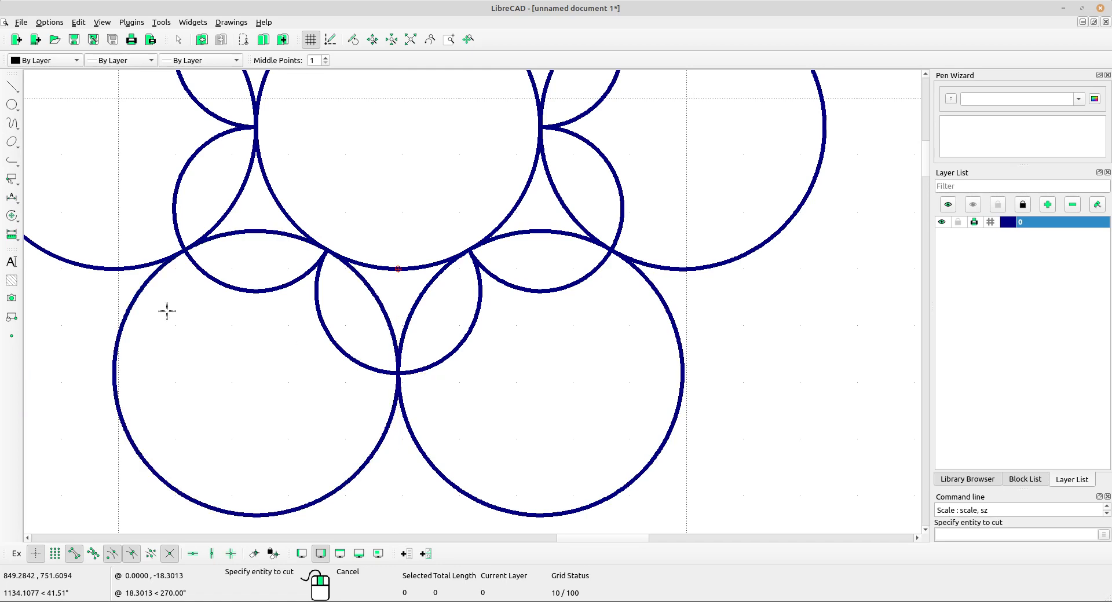
pyautogui.click(139, 285)
pyautogui.click(185, 251)
# Step: Divide the left large circle at the tips of the lower-left and upper-left petals
pyautogui.click(129, 268)
pyautogui.moveTo(196, 271); pyautogui.dragTo(310, 402, button='middle')
pyautogui.click(297, 383)
pyautogui.moveTo(236, 223); pyautogui.dragTo(258, 306, button='middle')
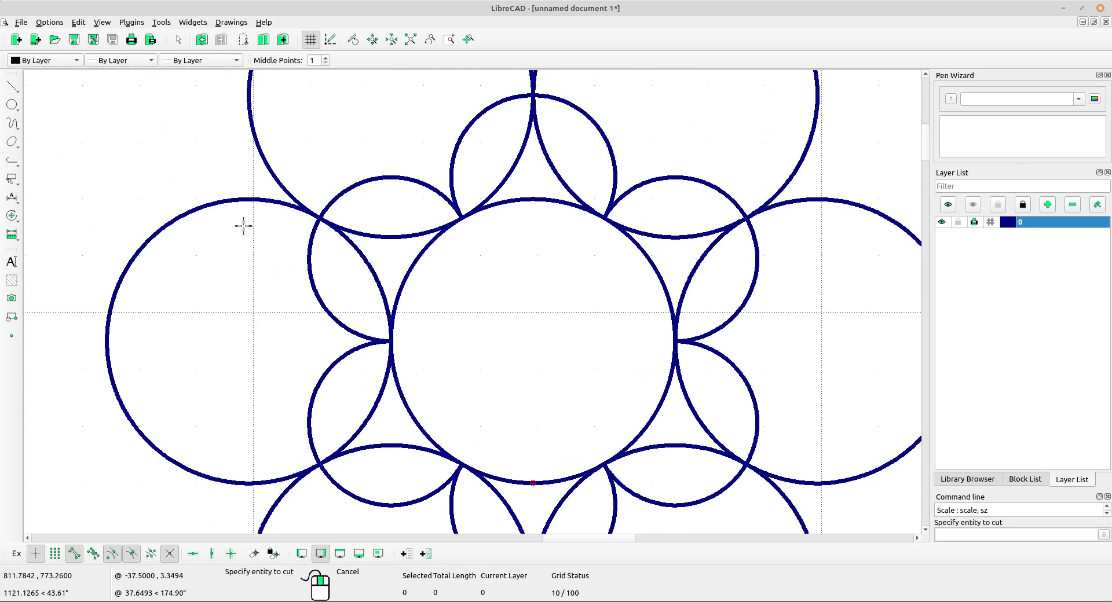
pyautogui.click(244, 204)
pyautogui.click(320, 219)
# Step: Divide the upper-left large circle at the tips of the upper-left and top petals
pyautogui.moveTo(324, 275); pyautogui.dragTo(314, 382, button='middle')
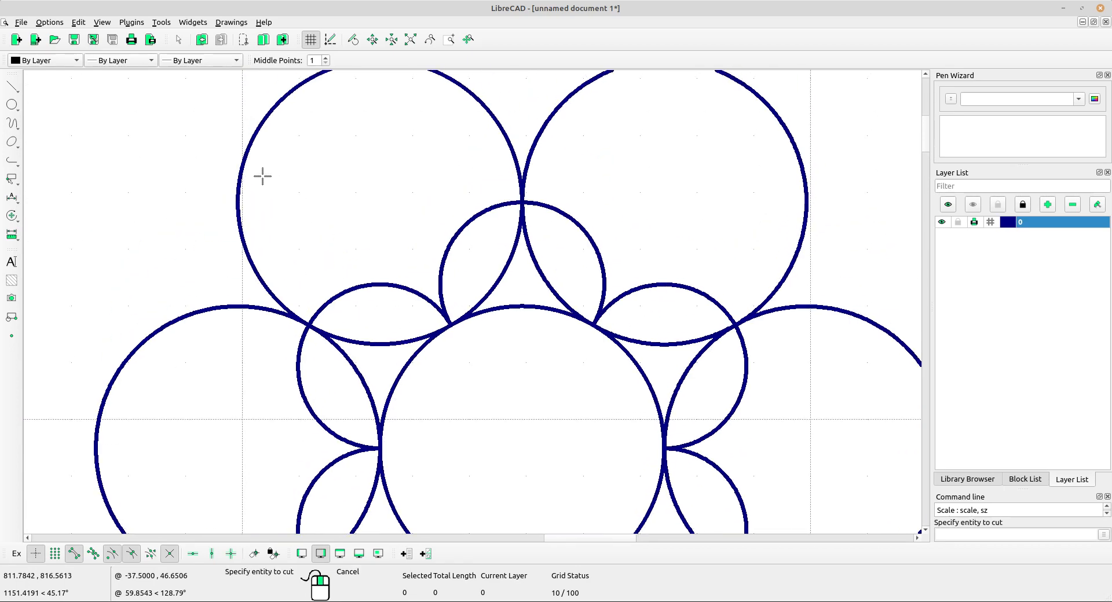
pyautogui.click(245, 169)
pyautogui.click(315, 323)
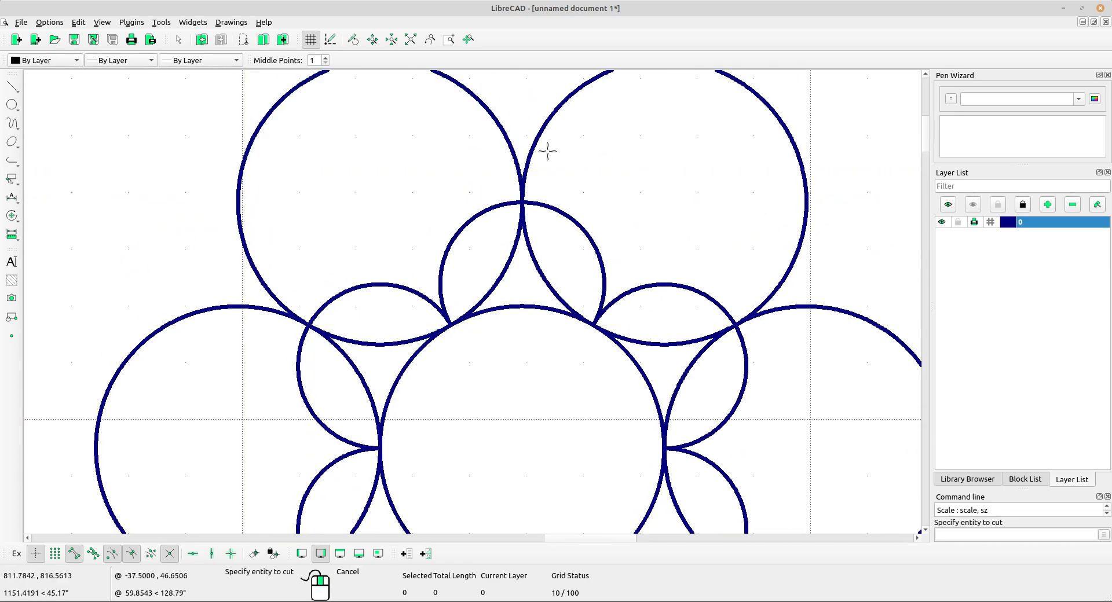
pyautogui.click(513, 143)
pyautogui.press('Escape')
# Step: Delete the outer portions of all six divided large circles, keeping only the arcs inside the petals
pyautogui.scroll(-4, 469, 186)
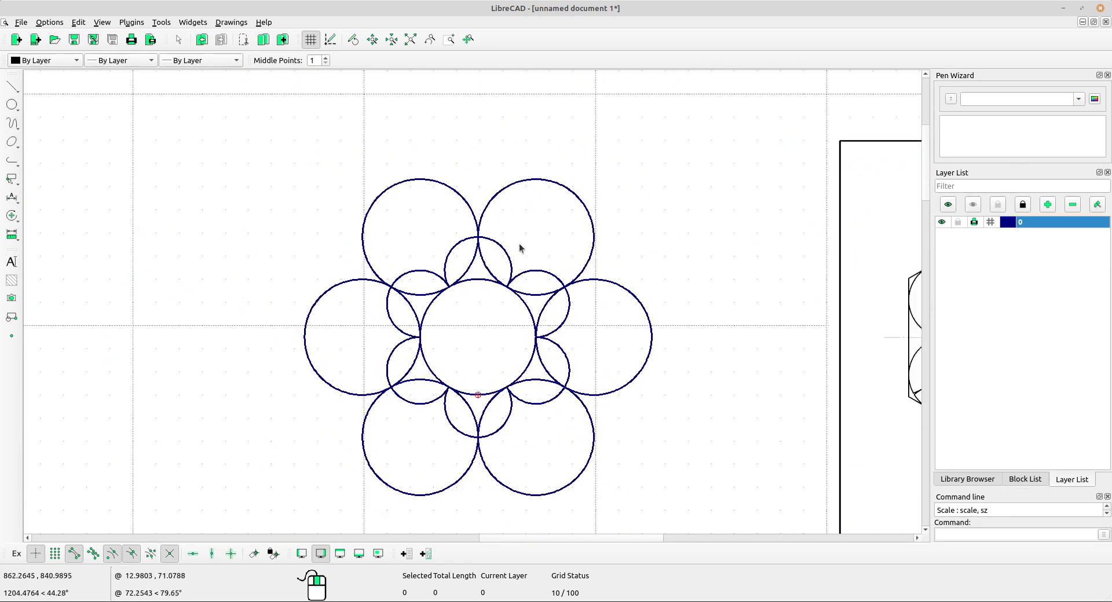
pyautogui.moveTo(535, 313); pyautogui.dragTo(540, 236, button='middle')
pyautogui.scroll(1, 588, 234)
pyautogui.click(625, 229)
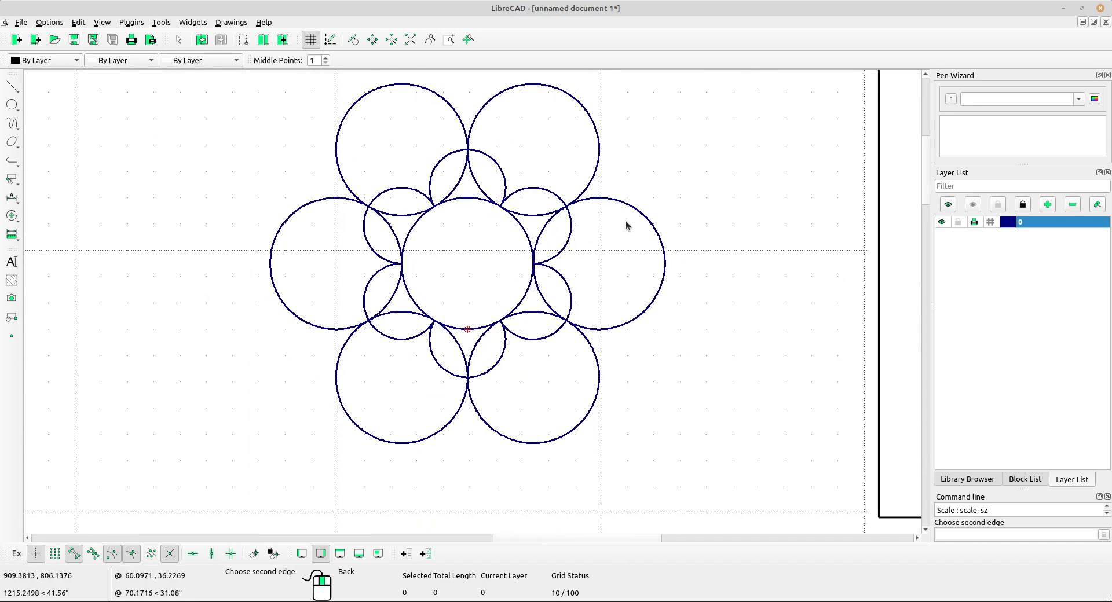
pyautogui.click(589, 156)
pyautogui.click(409, 116)
pyautogui.click(319, 184)
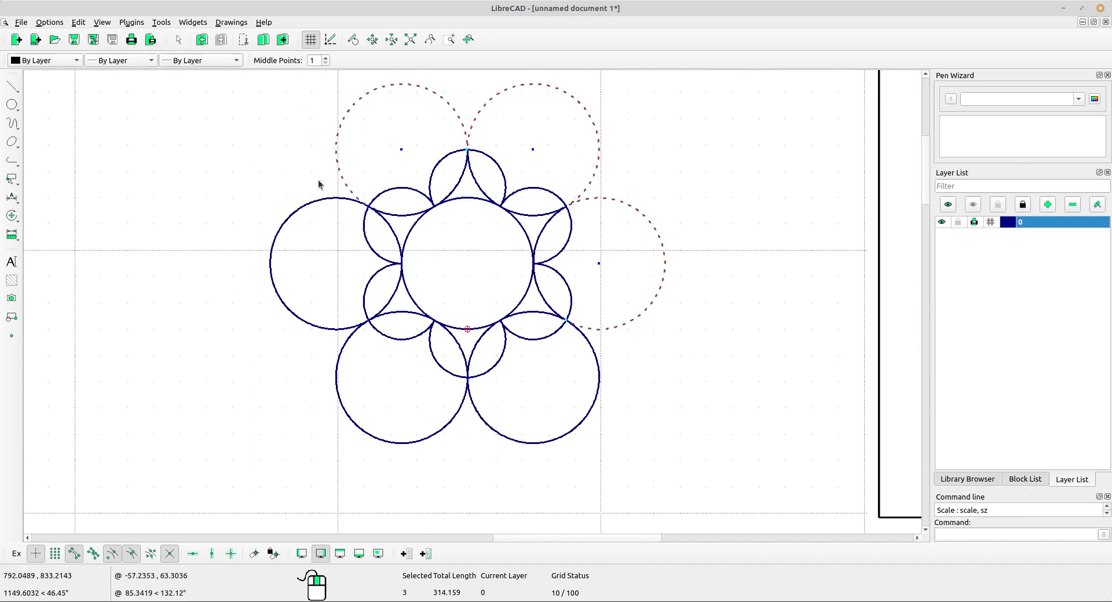
pyautogui.click(330, 237)
pyautogui.click(267, 197)
pyautogui.click(524, 411)
pyautogui.click(410, 428)
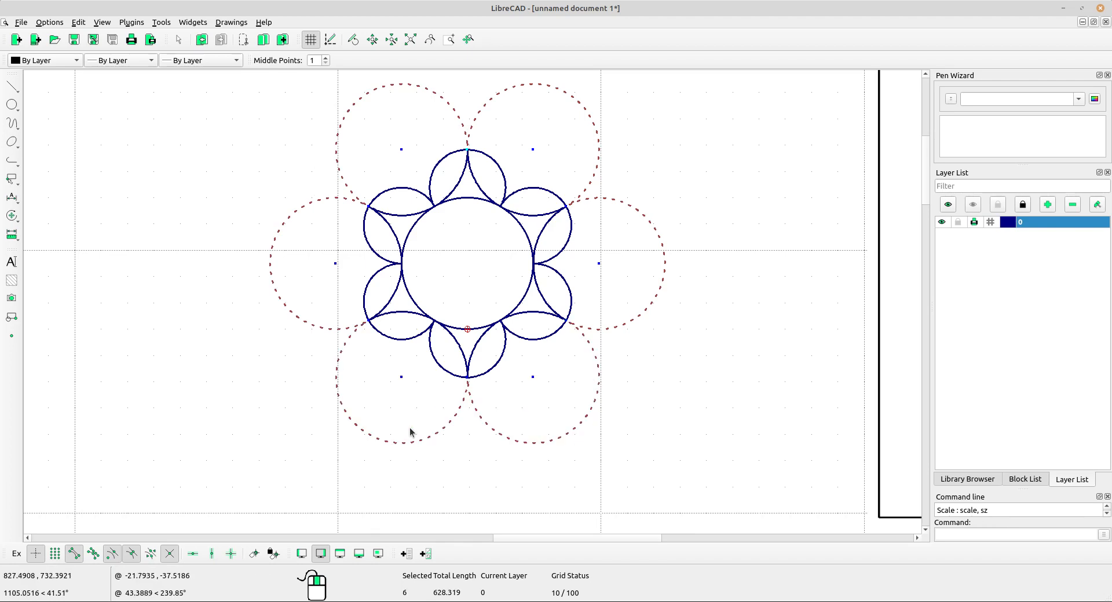
pyautogui.press('Delete')
# Step: Draw circle-to-circle tangent lines along the outside of the left half, joining the top, upper-left, lower-left and bottom petals
pyautogui.scroll(-2, 568, 339)
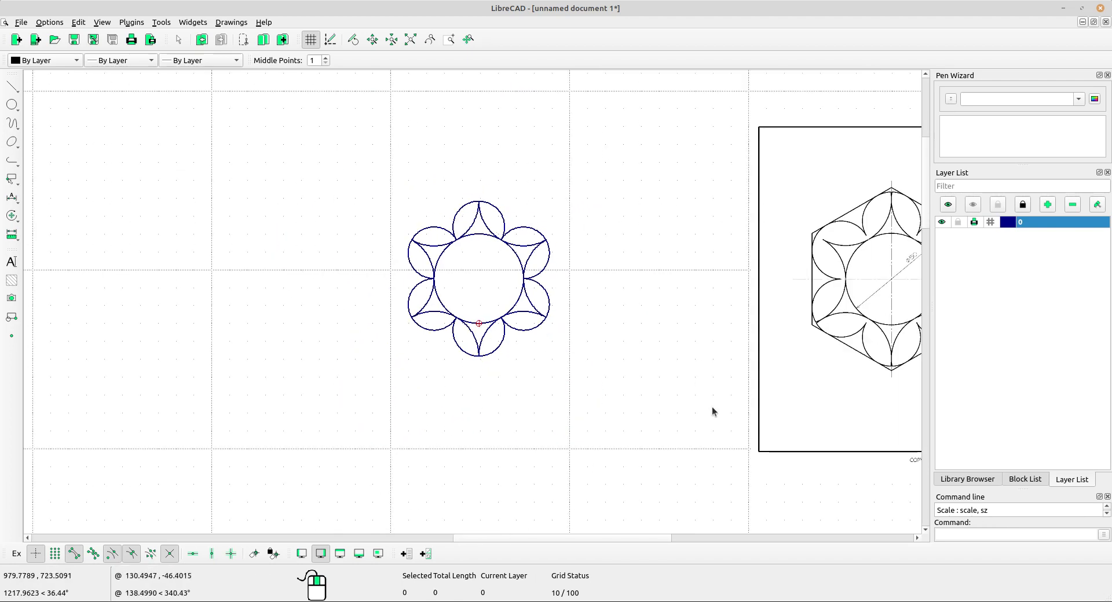
pyautogui.moveTo(712, 411); pyautogui.dragTo(665, 406, button='middle')
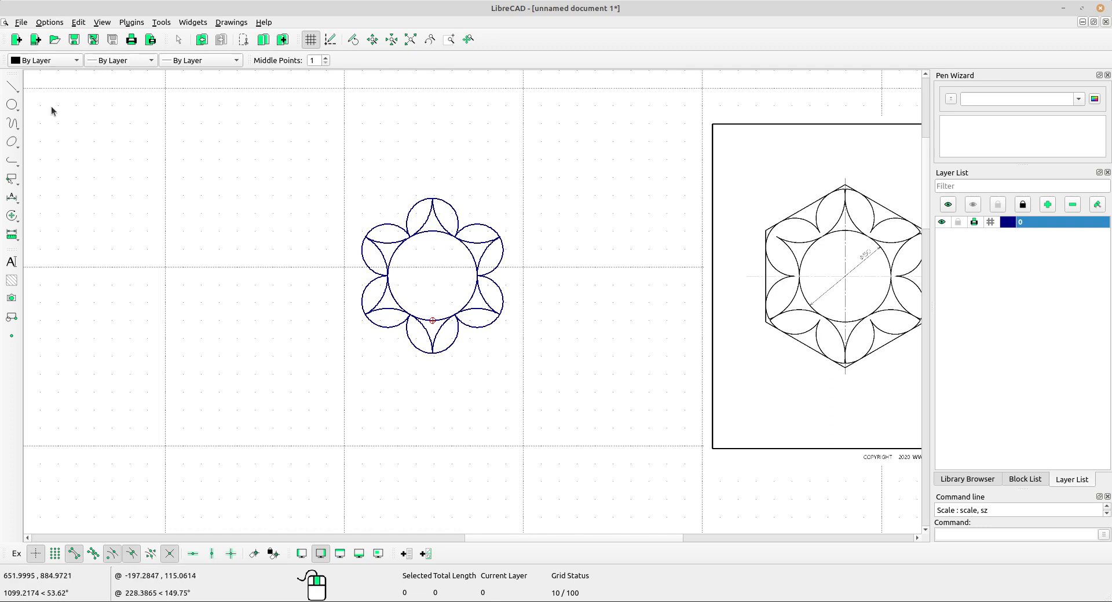
pyautogui.click(14, 89)
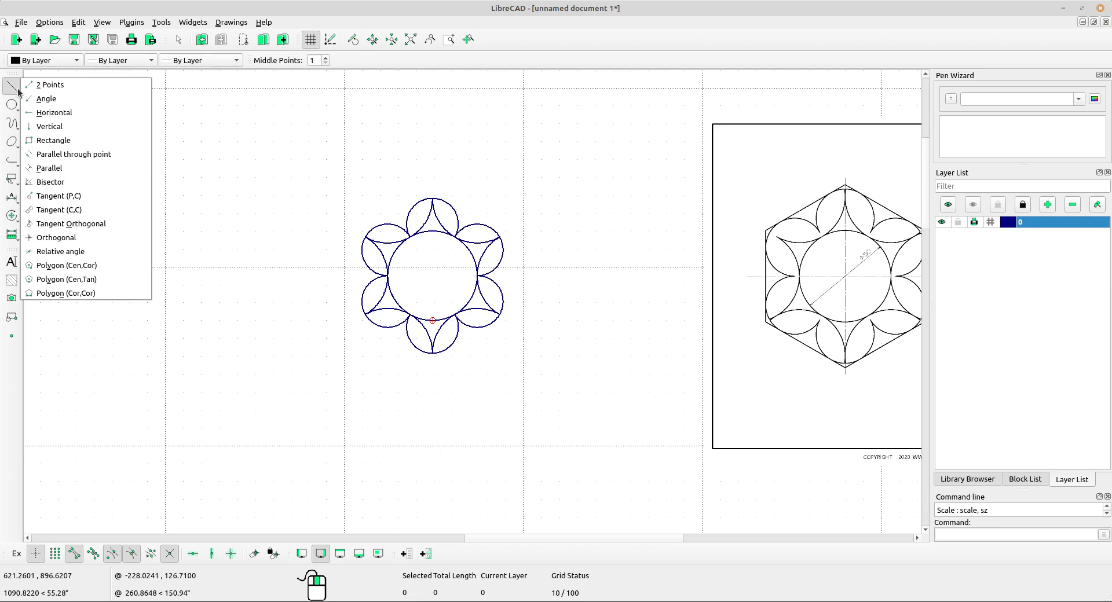
pyautogui.click(93, 209)
pyautogui.scroll(2, 392, 218)
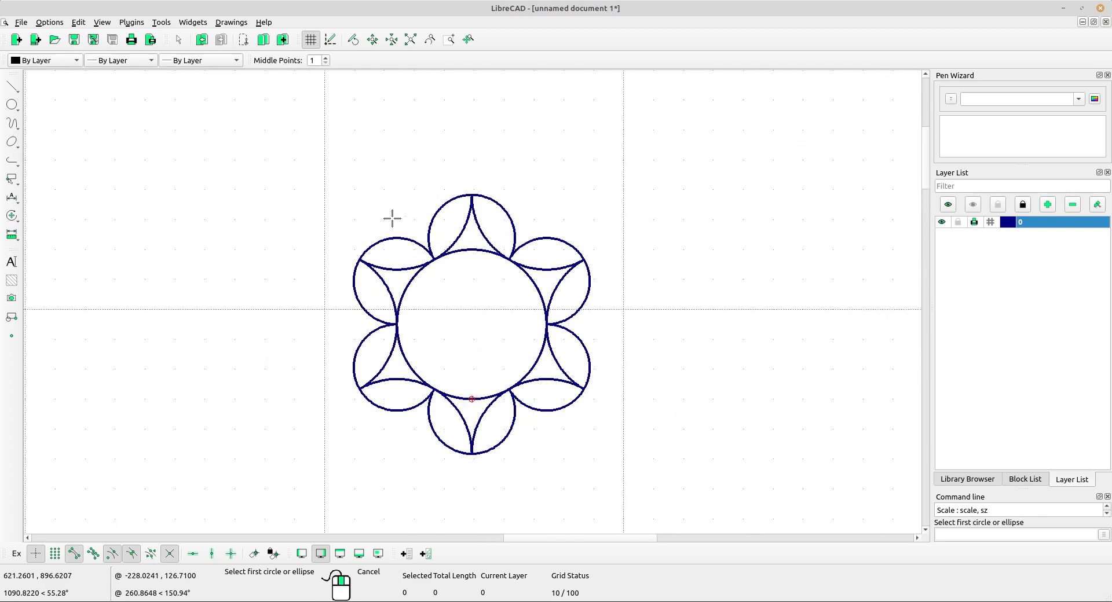
pyautogui.click(437, 214)
pyautogui.click(384, 243)
pyautogui.moveTo(371, 268); pyautogui.dragTo(336, 178, button='middle')
pyautogui.click(322, 181)
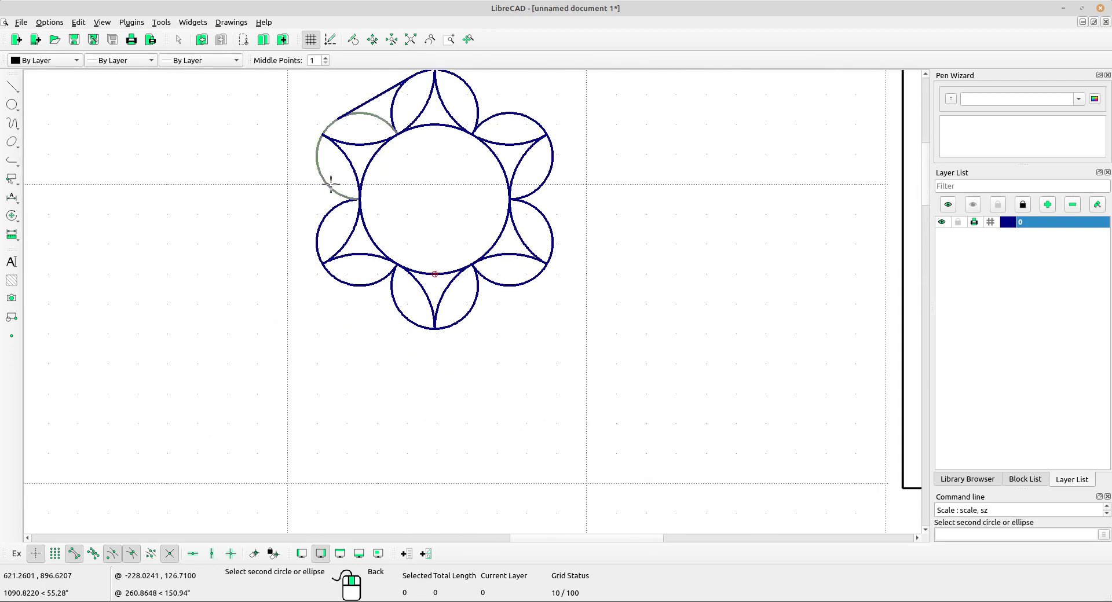
pyautogui.click(329, 225)
pyautogui.click(367, 286)
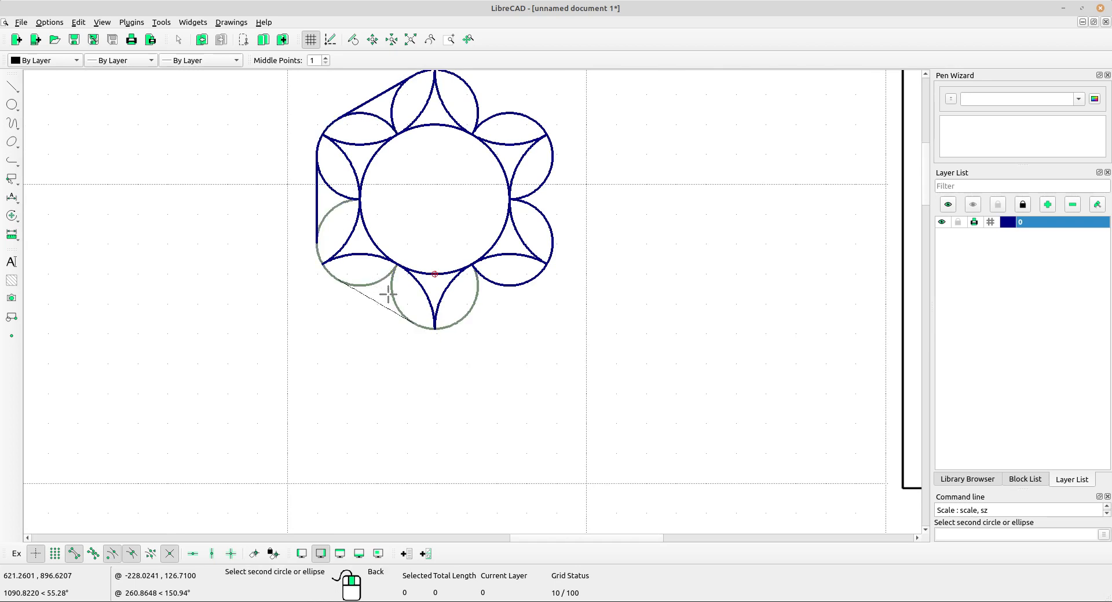
pyautogui.click(390, 293)
# Step: Draw circle-to-circle tangent lines along the outside of the right half, joining the bottom, lower-right, upper-right and top petals
pyautogui.click(466, 312)
pyautogui.click(521, 286)
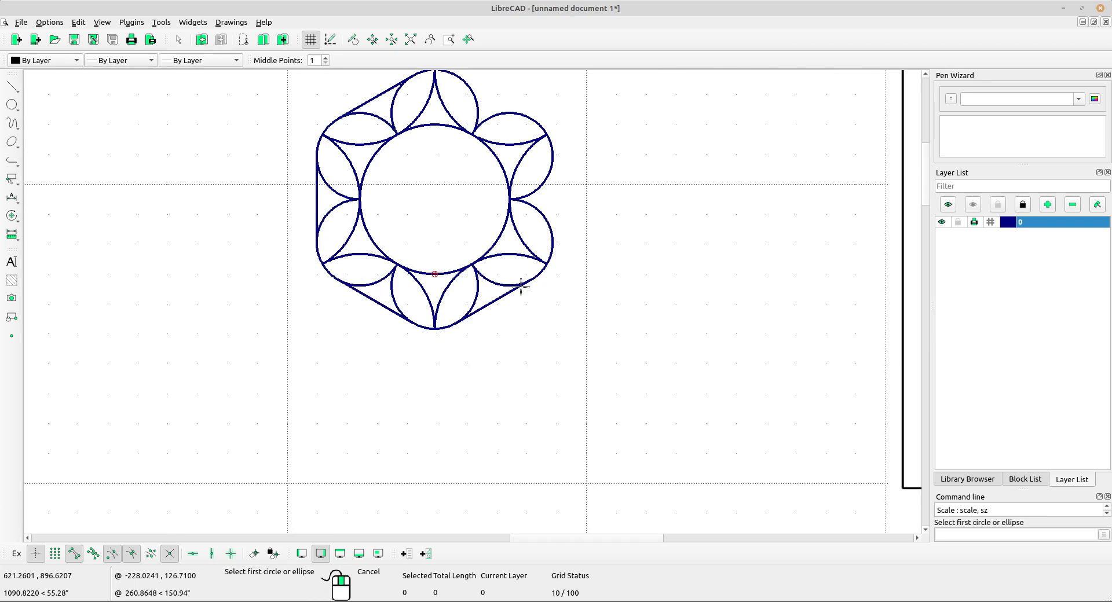
pyautogui.click(554, 229)
pyautogui.click(555, 185)
pyautogui.click(519, 111)
pyautogui.click(481, 91)
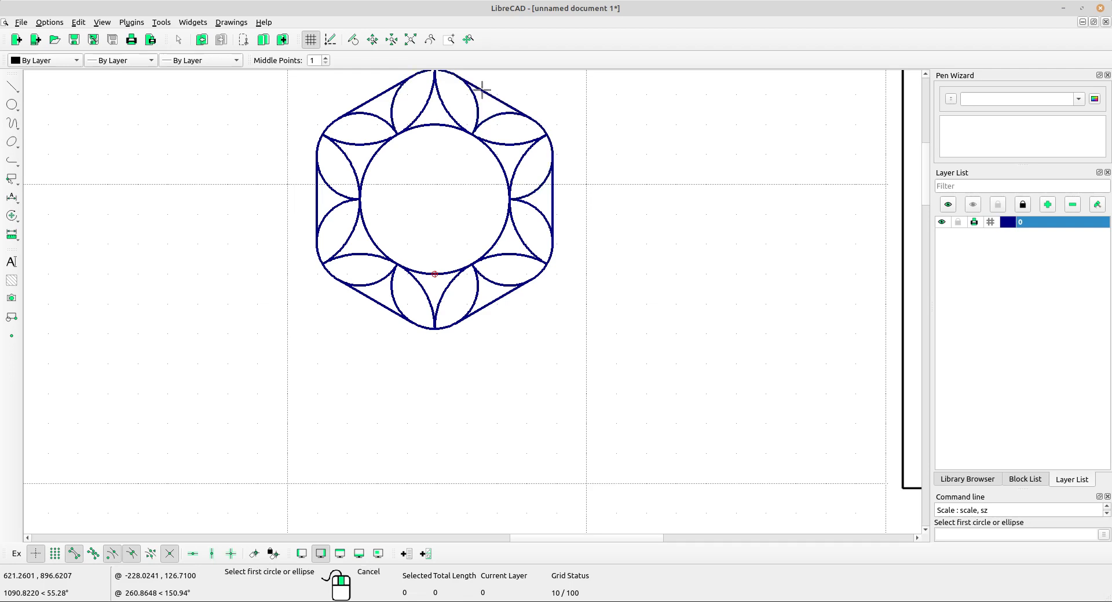
pyautogui.moveTo(494, 107); pyautogui.dragTo(528, 211, button='middle')
pyautogui.scroll(-4, 643, 246)
pyautogui.moveTo(672, 252); pyautogui.dragTo(589, 250, button='middle')
pyautogui.scroll(1, 589, 245)
pyautogui.rightClick(584, 215)
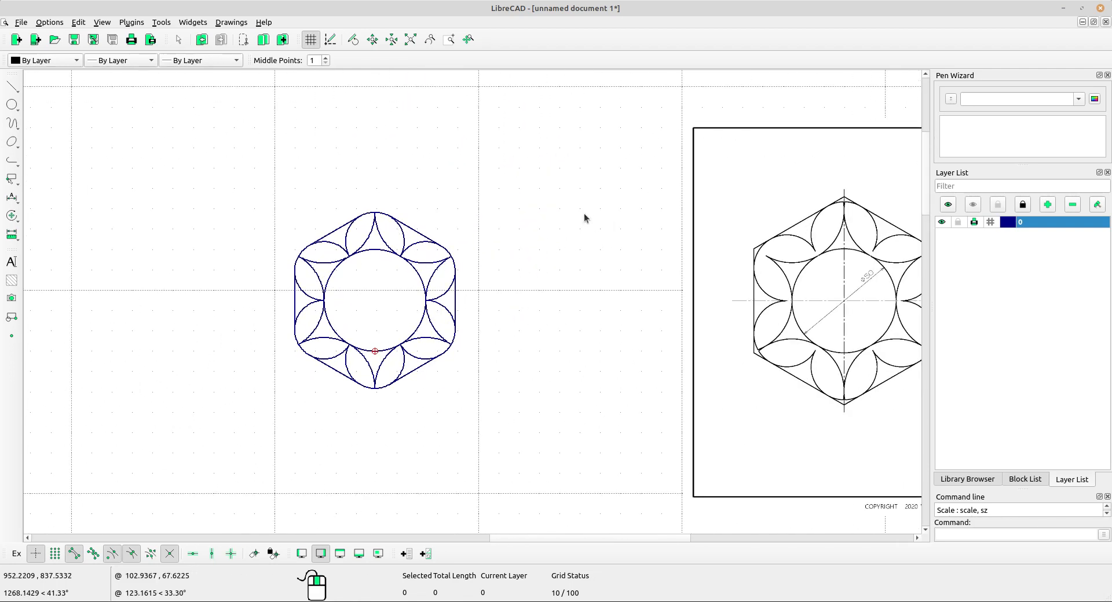
# Step: Join the outer tangent lines into sharp corners at the top and upper right of the hexagon with Trim Two
pyautogui.scroll(1, 584, 215)
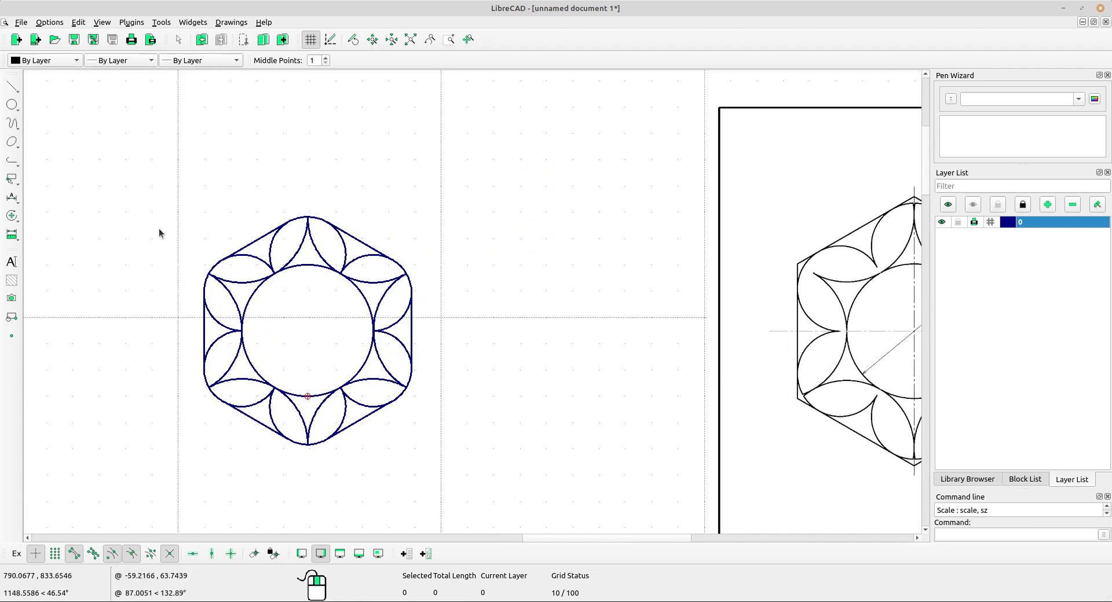
pyautogui.moveTo(501, 316); pyautogui.dragTo(484, 263, button='middle')
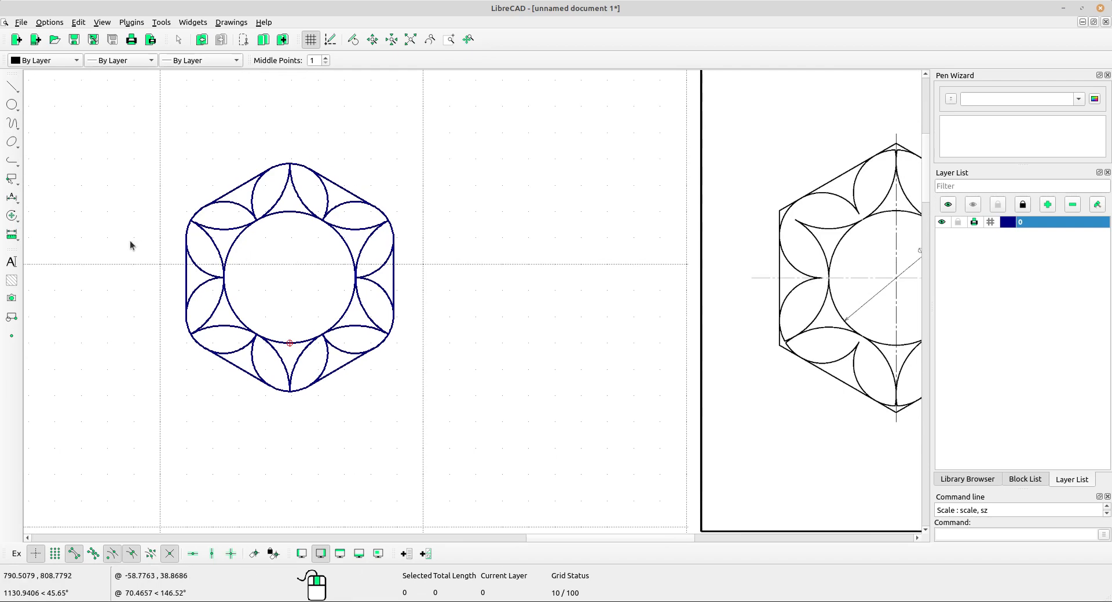
pyautogui.click(16, 216)
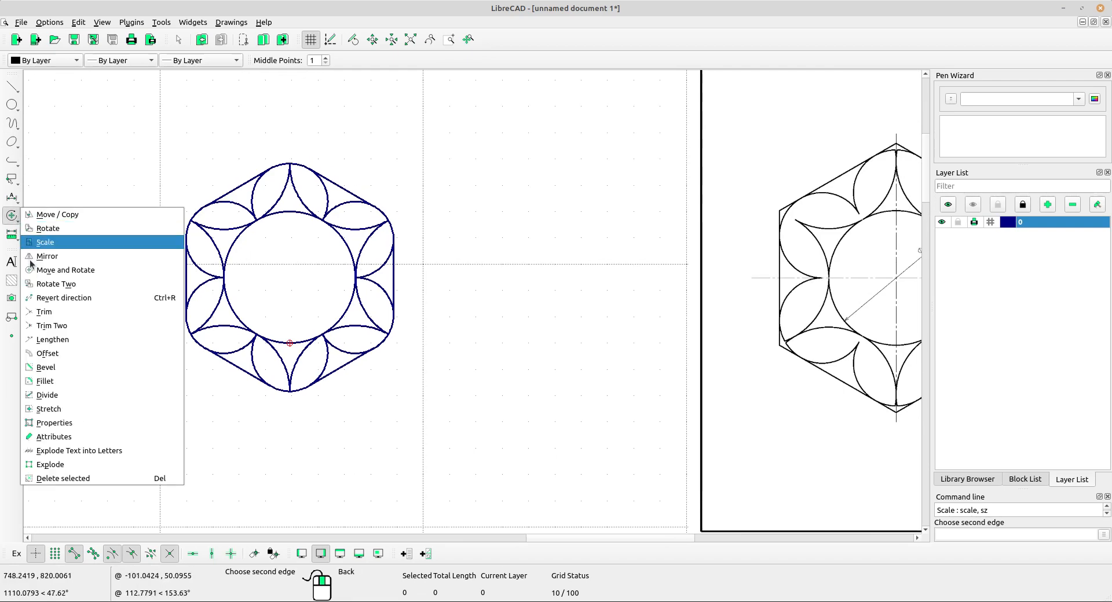
pyautogui.click(67, 327)
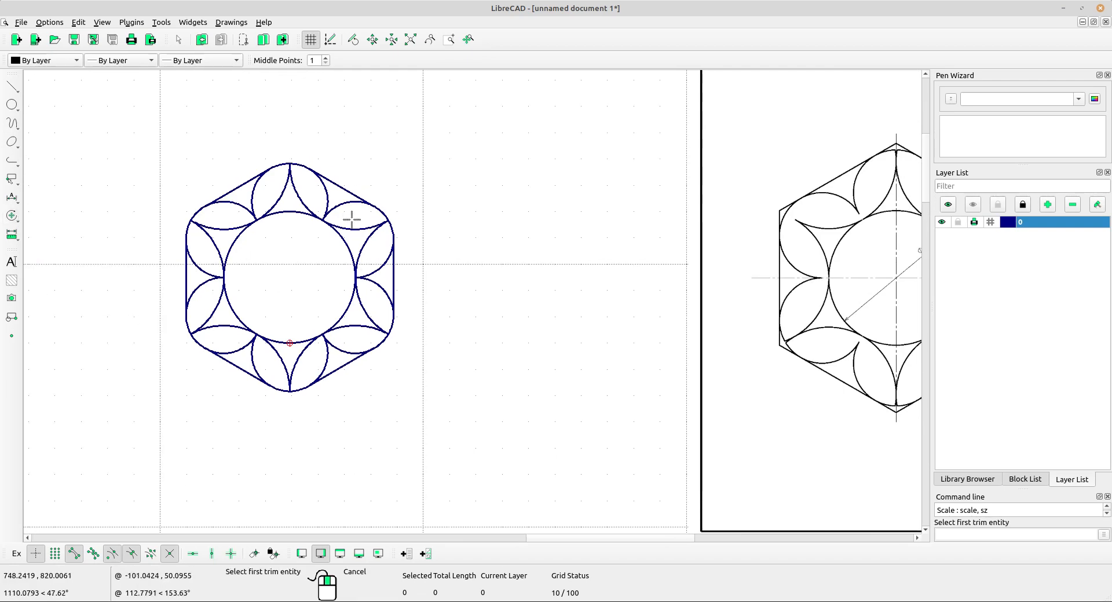
pyautogui.scroll(2, 353, 216)
pyautogui.click(206, 173)
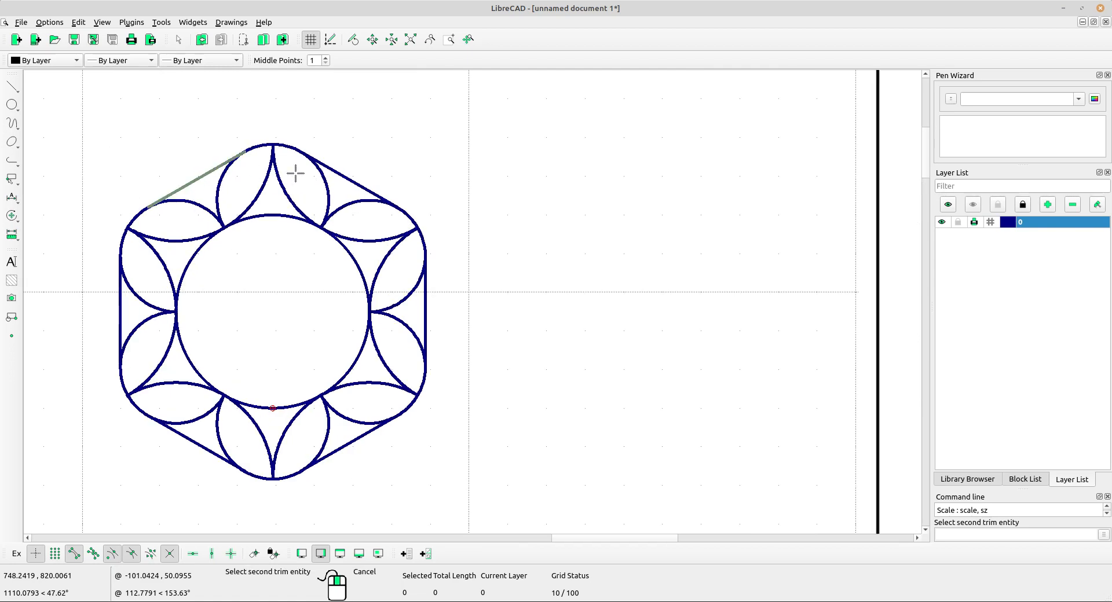
pyautogui.click(329, 172)
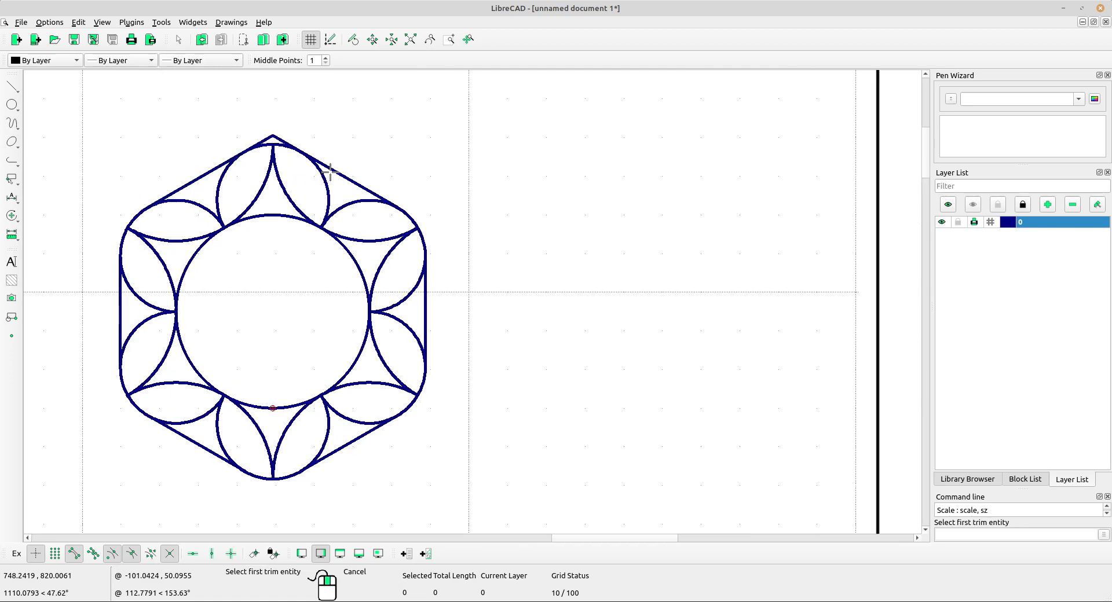
pyautogui.click(374, 184)
pyautogui.click(426, 287)
pyautogui.click(418, 336)
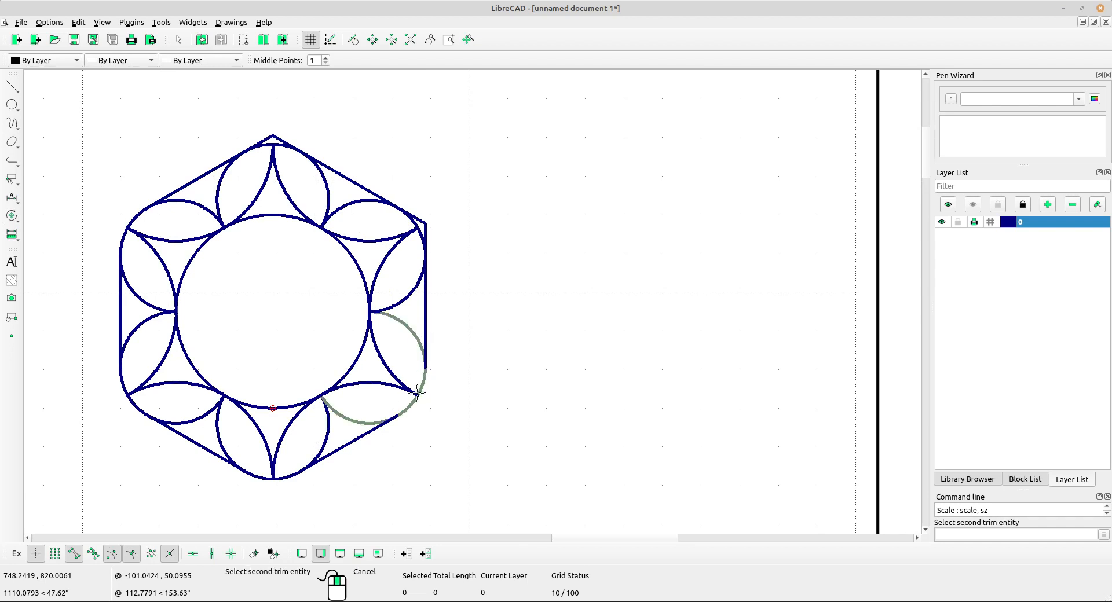
pyautogui.rightClick(429, 341)
# Step: Join the outer tangent lines into sharp corners at the lower right, bottom and lower left of the hexagon with Trim Two
pyautogui.click(11, 215)
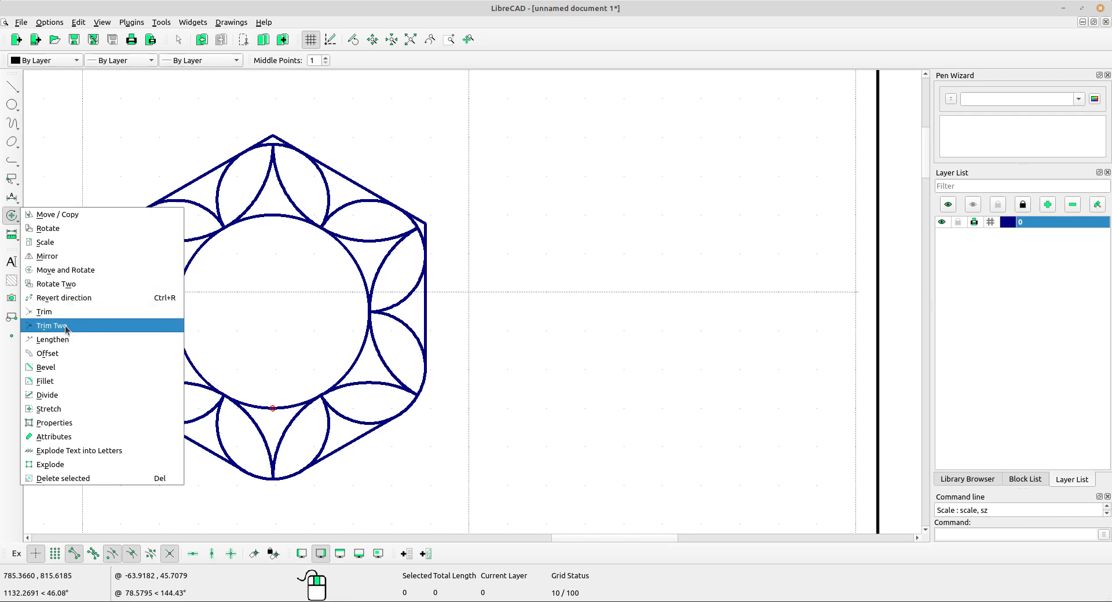
pyautogui.click(52, 326)
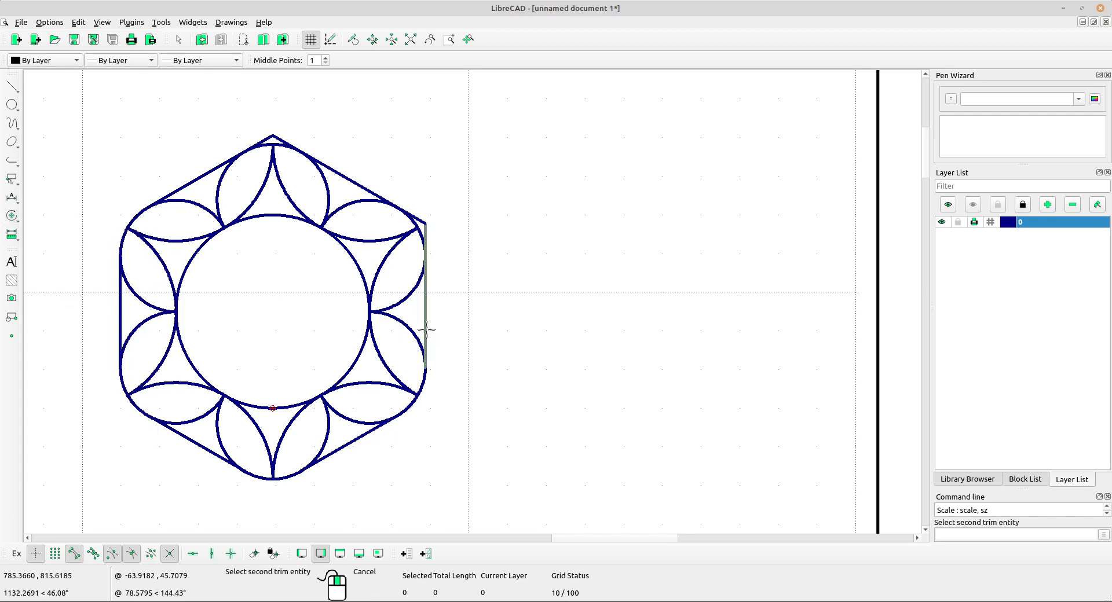
pyautogui.moveTo(394, 408)
pyautogui.mouseDown(button='middle')
pyautogui.moveTo(488, 294)
pyautogui.moveTo(477, 293)
pyautogui.mouseUp(button='middle')
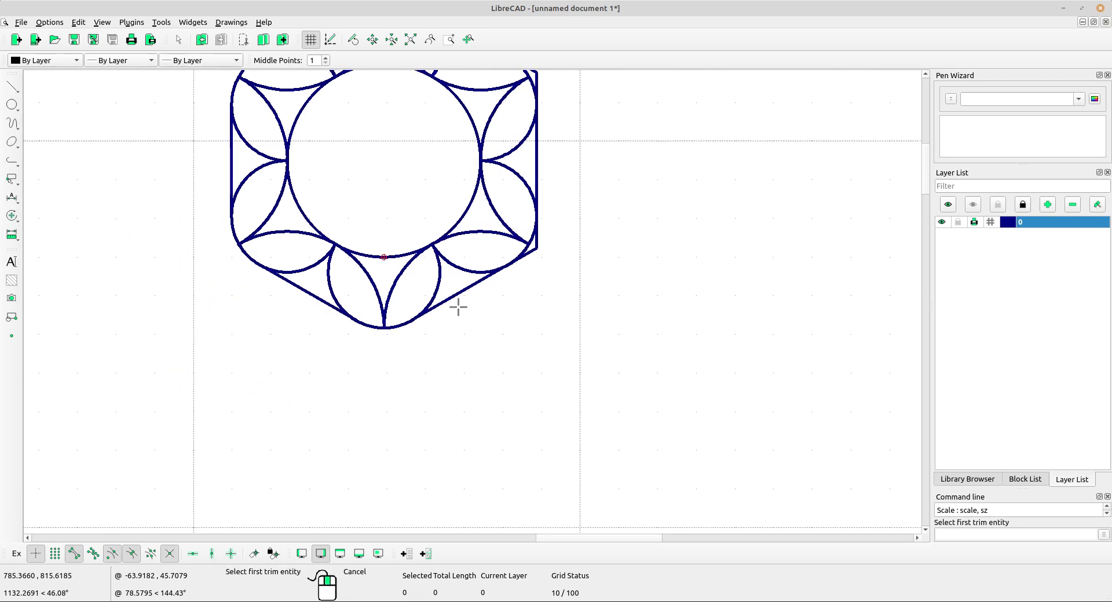
pyautogui.click(457, 296)
pyautogui.click(323, 302)
pyautogui.click(286, 281)
pyautogui.scroll(-3, 243, 190)
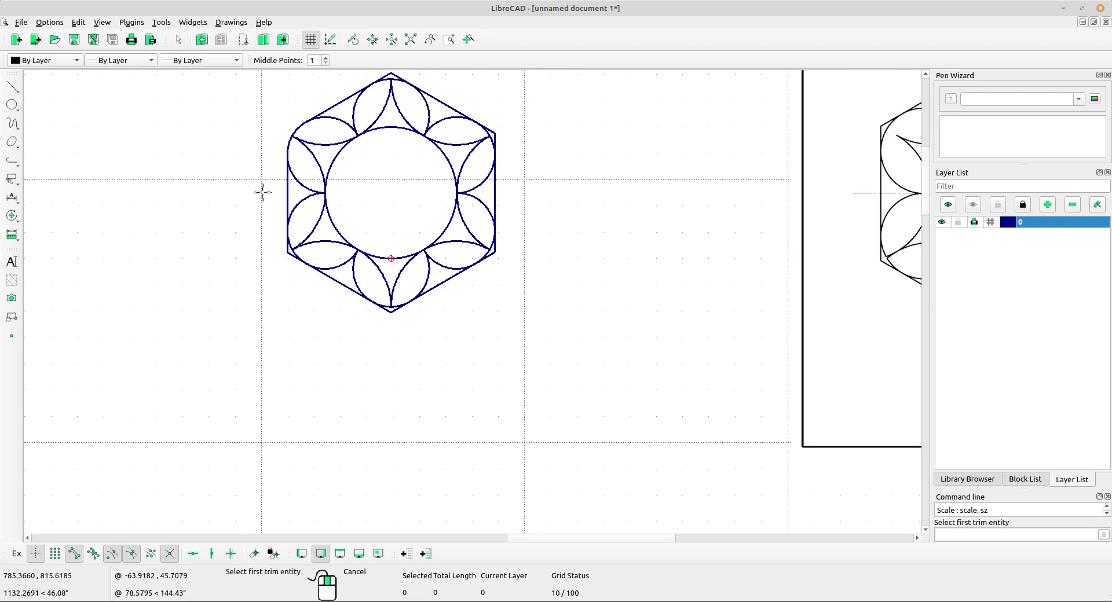
# Step: Close the hexagon's upper-left corner by trimming the left vertical and upper-left tangent lines to each other
pyautogui.scroll(3, 273, 249)
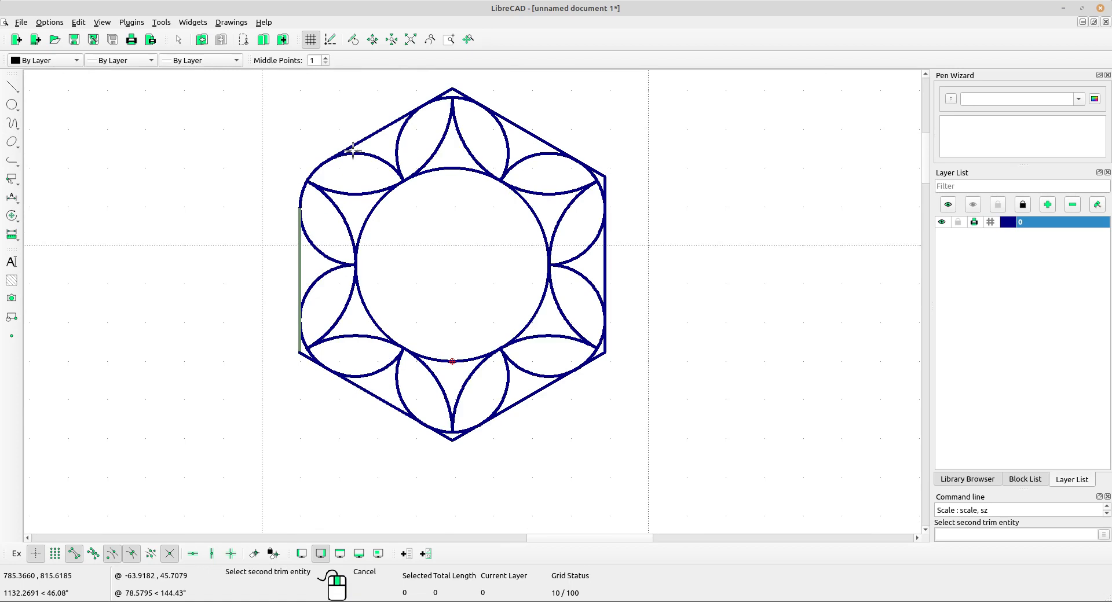
pyautogui.click(355, 146)
pyautogui.scroll(-4, 444, 258)
pyautogui.moveTo(644, 325)
pyautogui.mouseDown(button='middle')
pyautogui.moveTo(613, 359)
pyautogui.moveTo(506, 345)
pyautogui.mouseUp(button='middle')
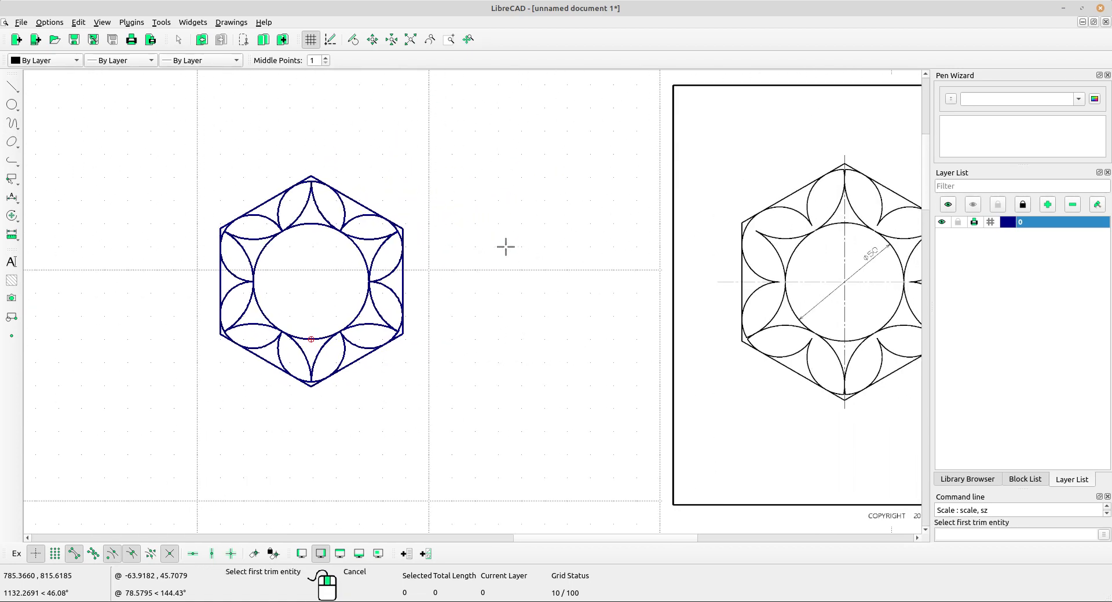
pyautogui.rightClick(510, 202)
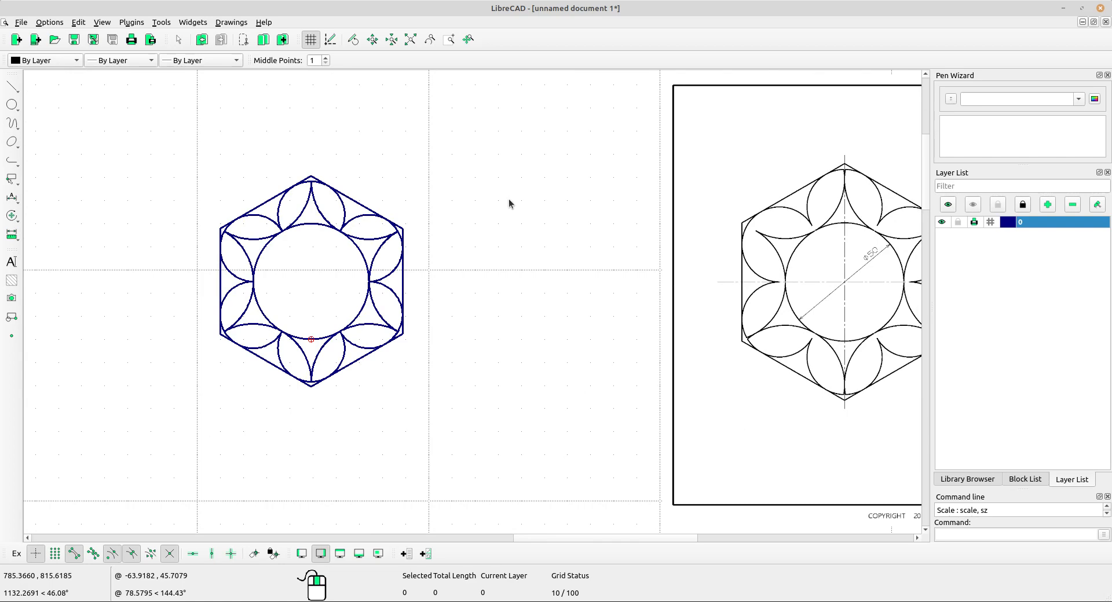
# Step: Start a vertical line with its snap point set to Middle
pyautogui.scroll(2, 869, 296)
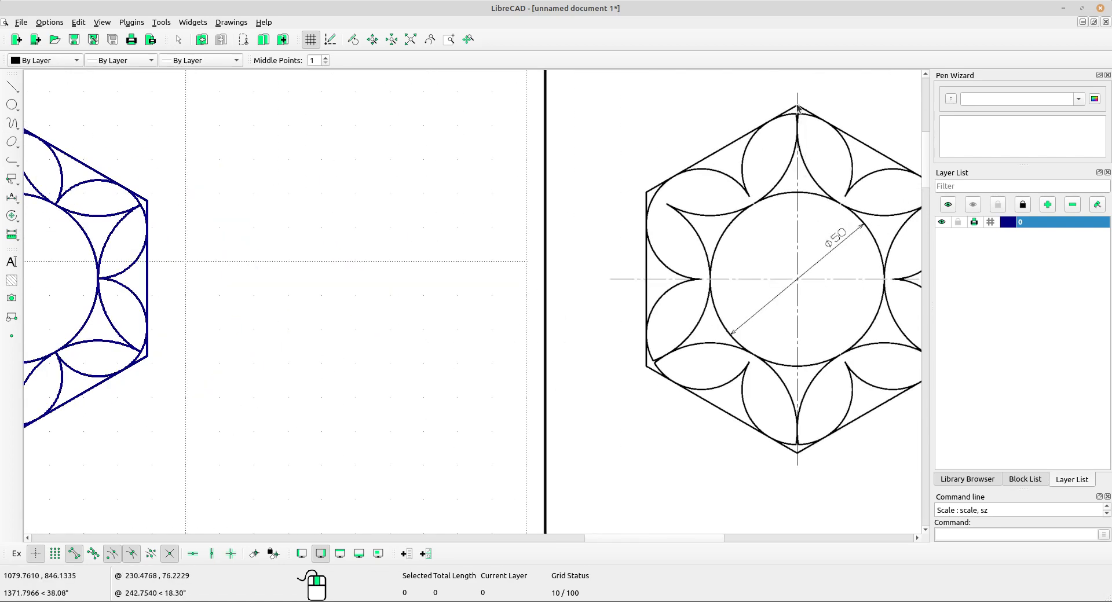
pyautogui.scroll(-2, 606, 300)
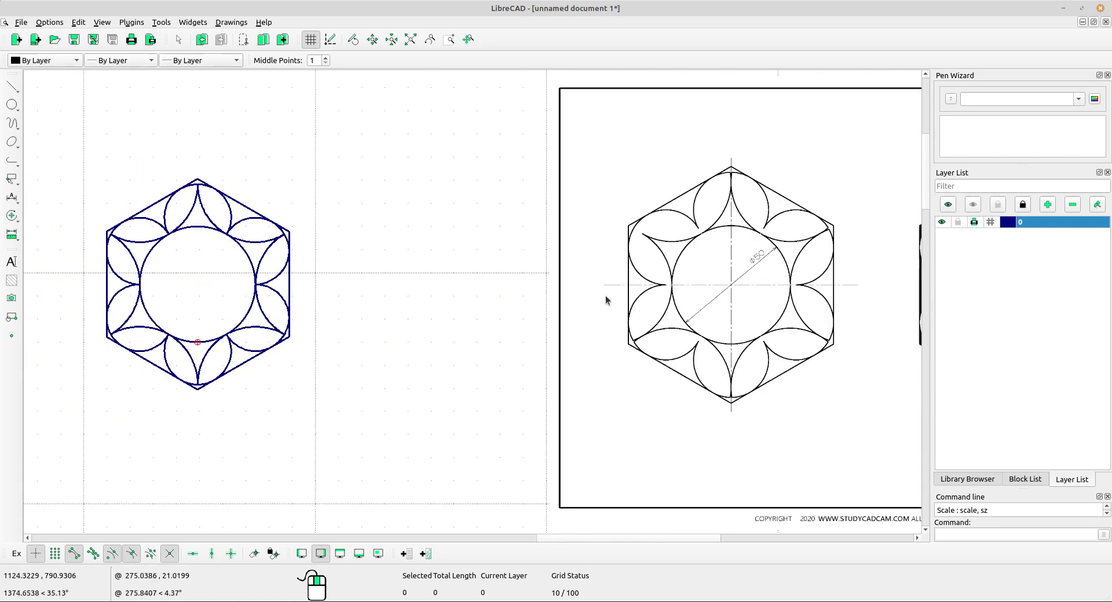
pyautogui.scroll(3, 265, 286)
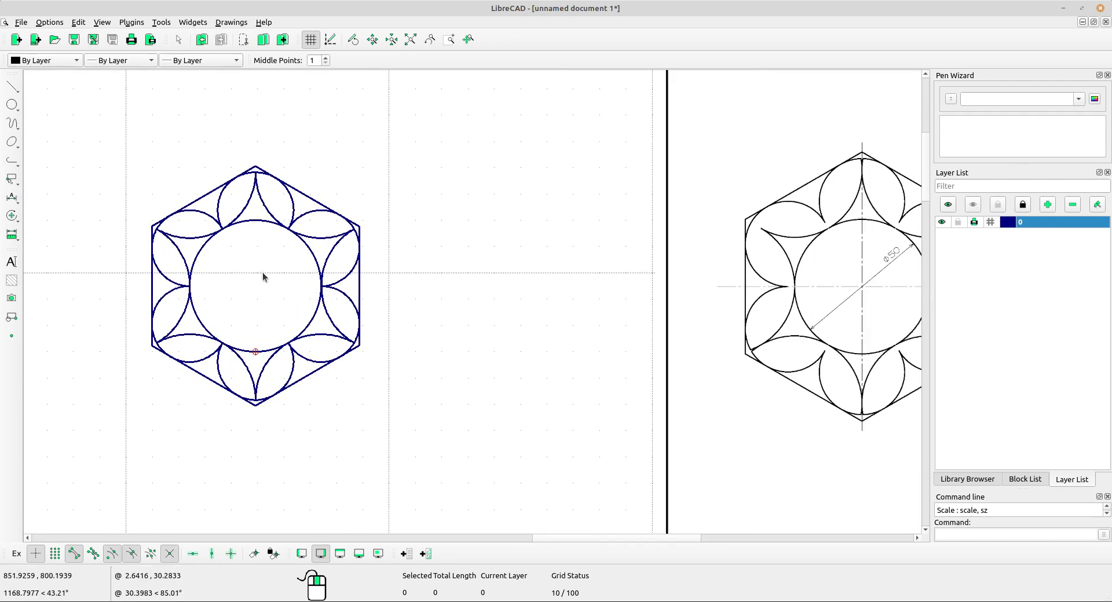
pyautogui.click(13, 88)
pyautogui.click(52, 127)
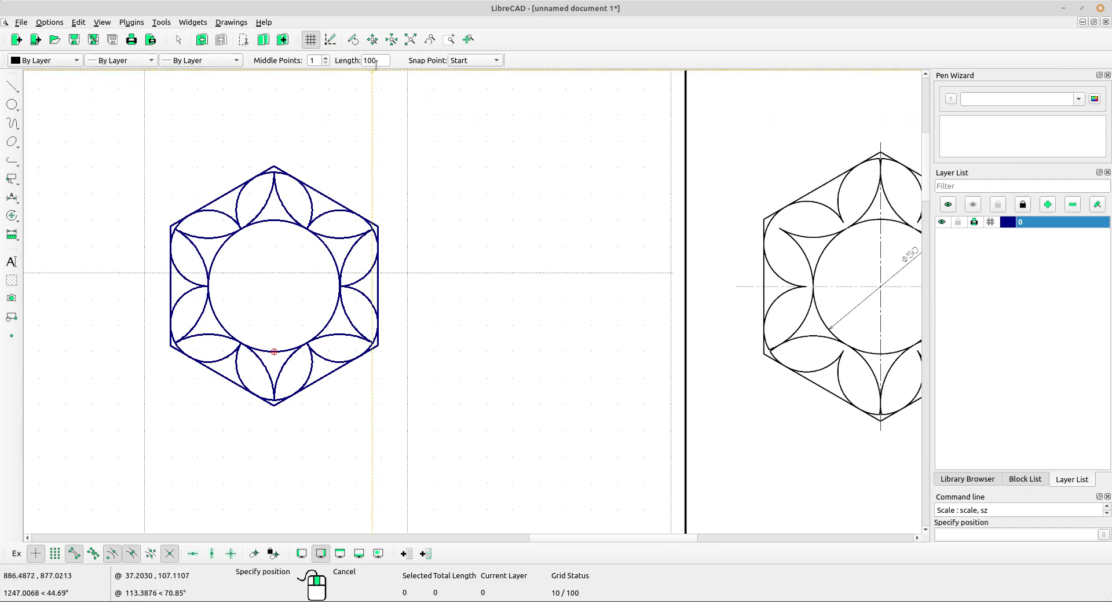
pyautogui.click(474, 63)
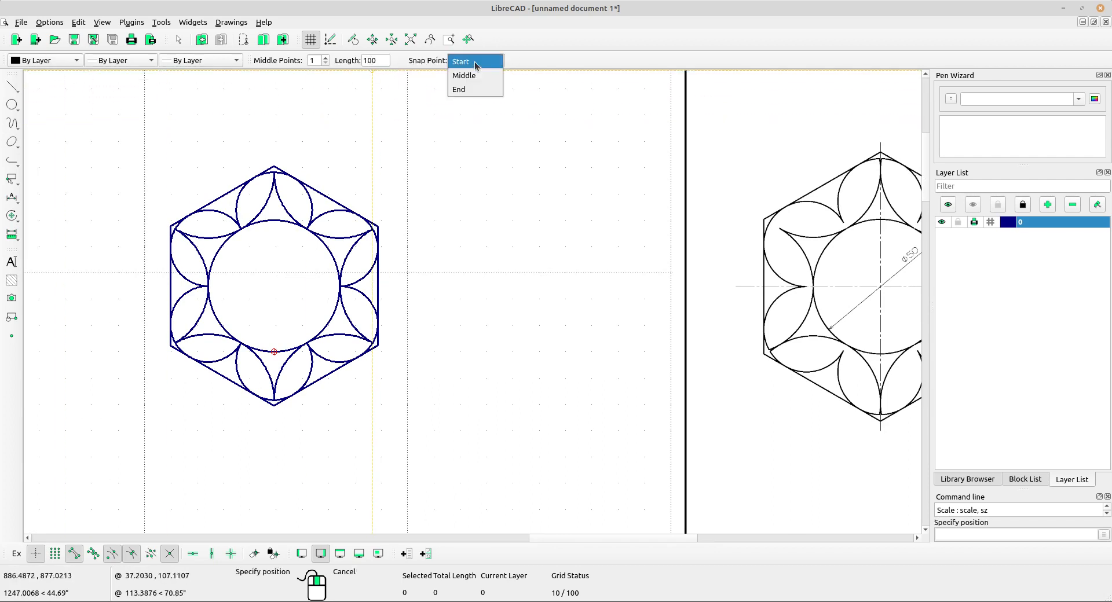
pyautogui.click(477, 76)
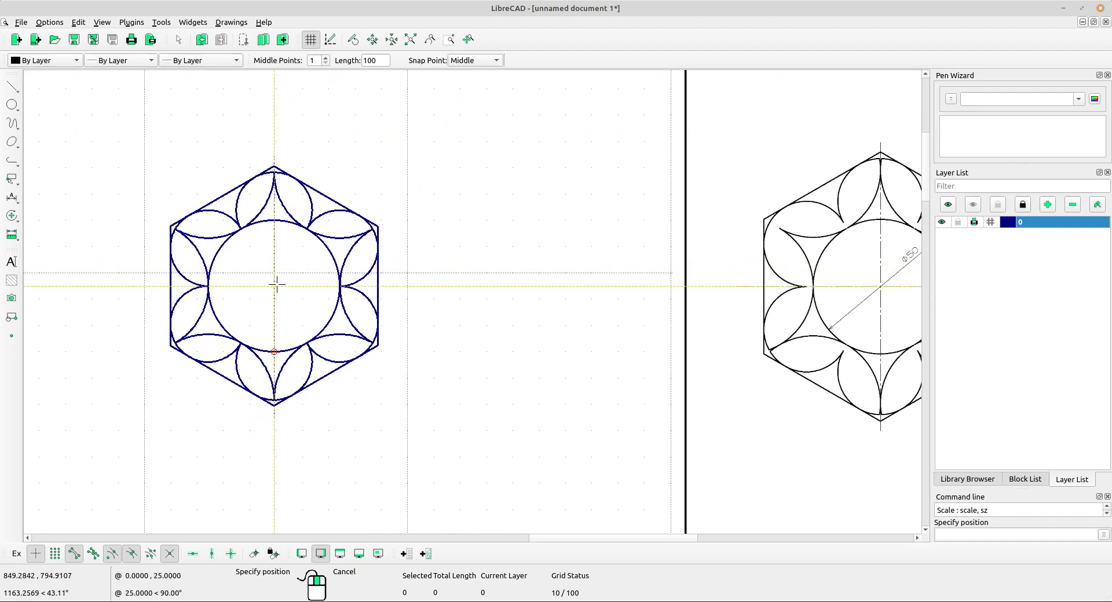
# Step: Draw a vertical line 150 long, centred on the central circle's centre
pyautogui.scroll(2, 278, 286)
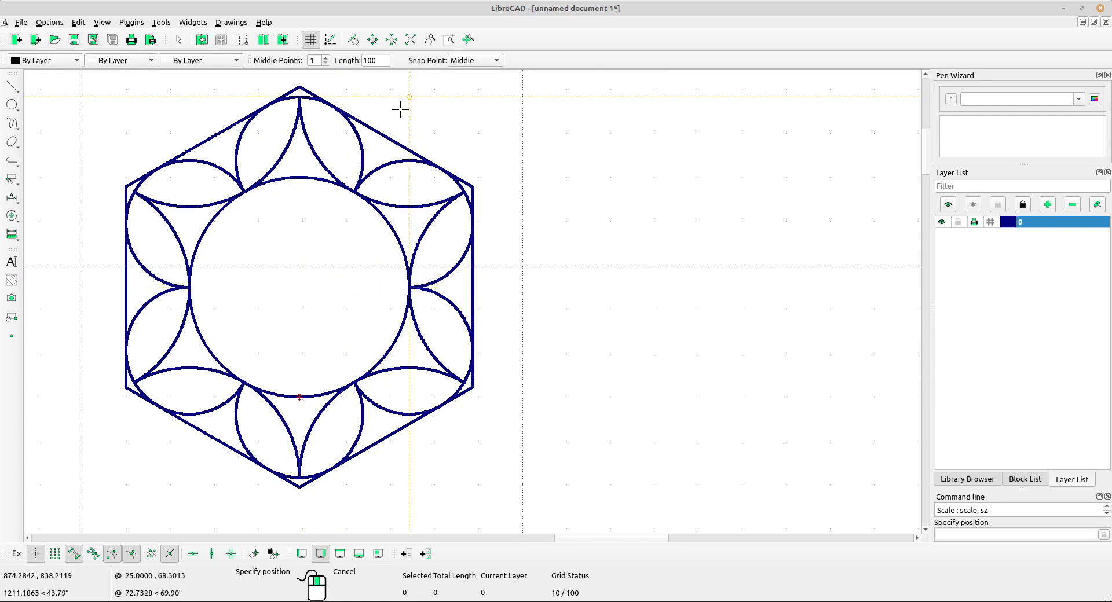
pyautogui.moveTo(382, 61); pyautogui.dragTo(360, 55)
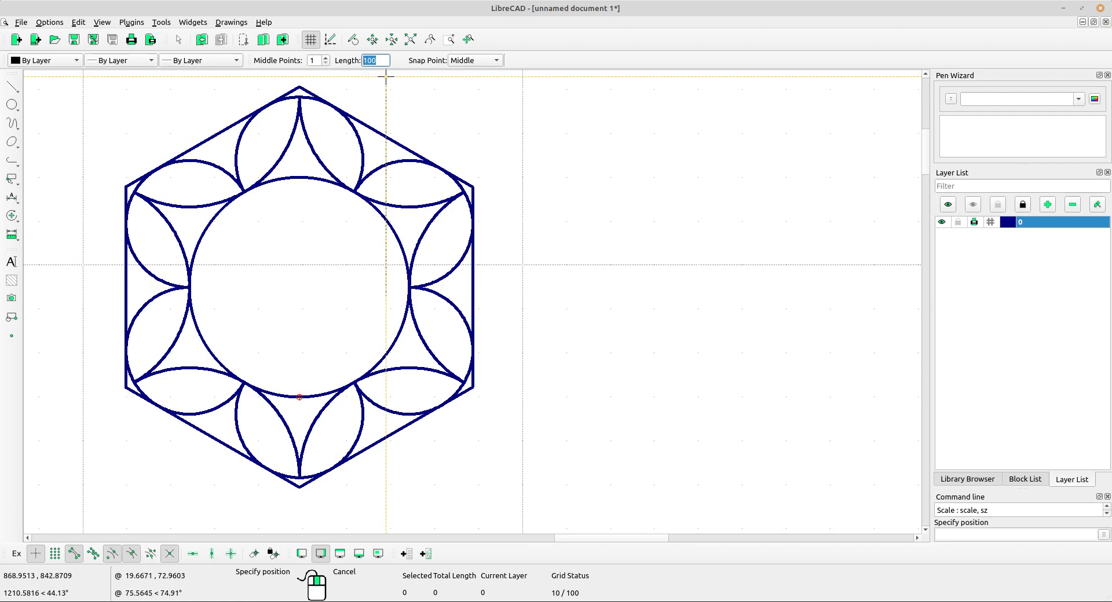
pyautogui.write('150')
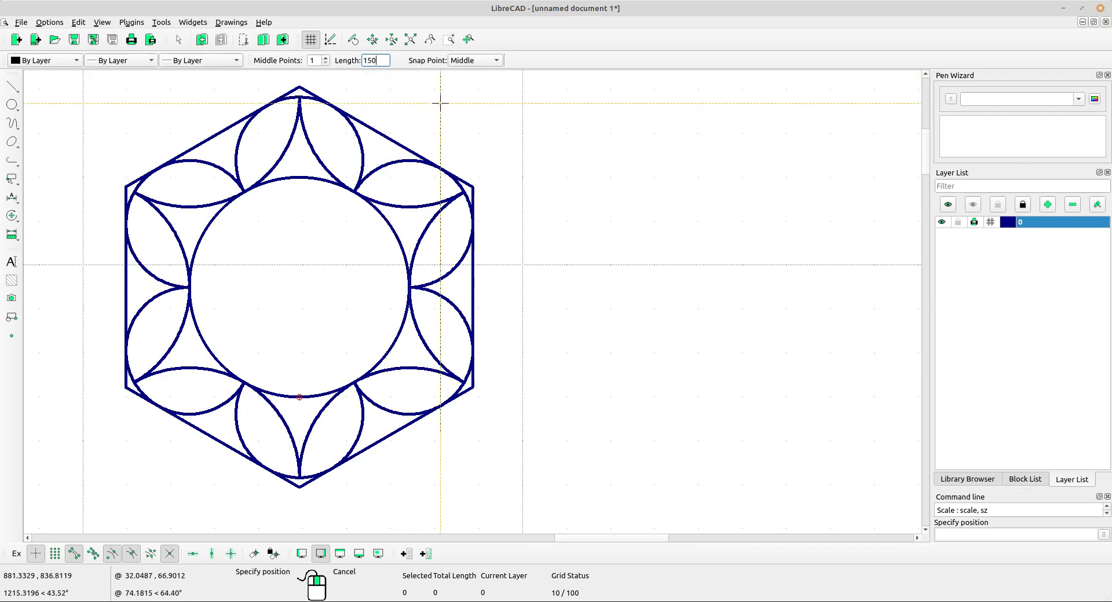
pyautogui.scroll(-2, 377, 291)
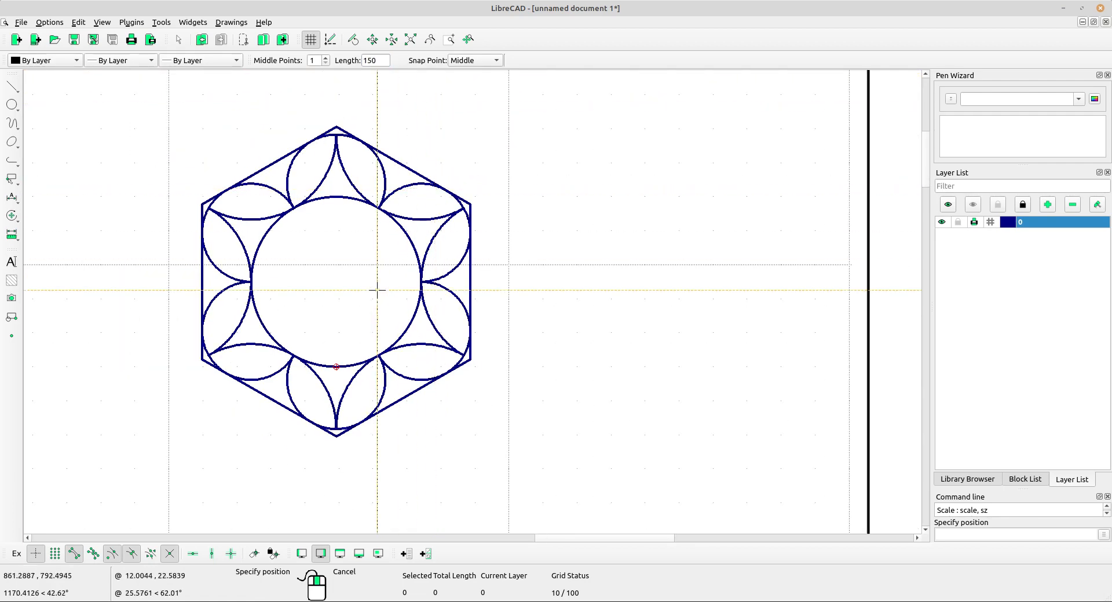
pyautogui.click(346, 294)
pyautogui.scroll(-3, 537, 291)
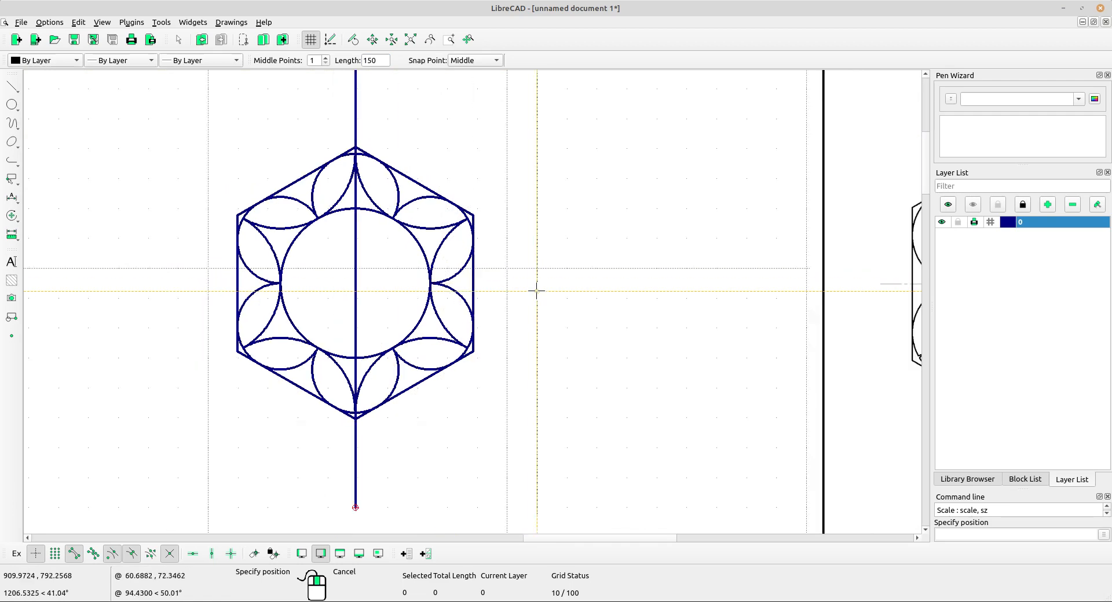
pyautogui.moveTo(536, 291); pyautogui.dragTo(505, 282, button='middle')
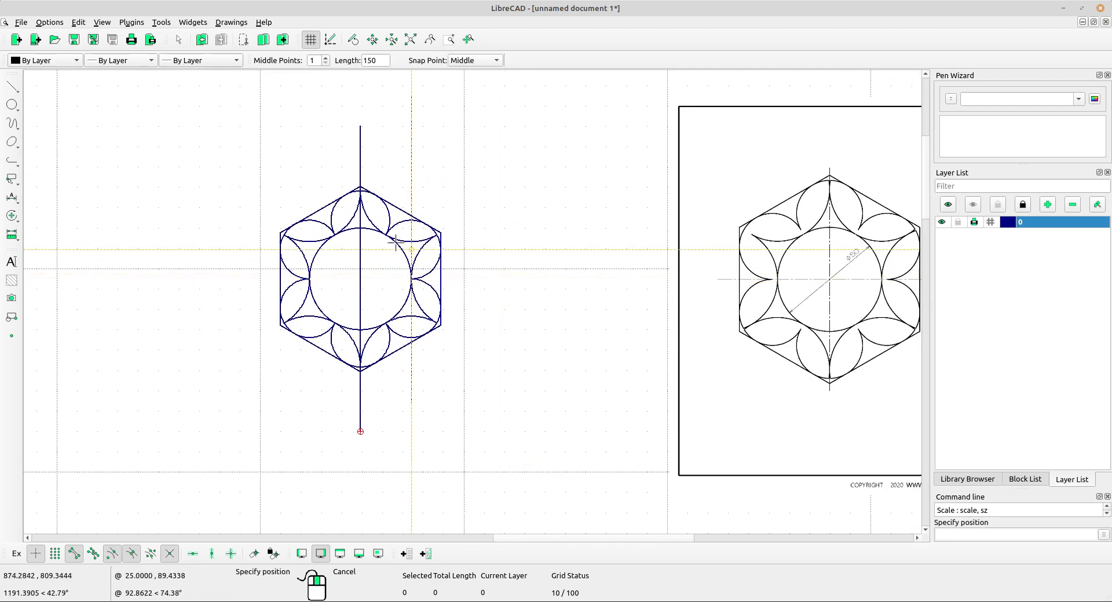
# Step: Delete the 150-long vertical line through the circle's centre
pyautogui.rightClick(405, 153)
pyautogui.moveTo(394, 172); pyautogui.dragTo(340, 150)
pyautogui.press('Delete')
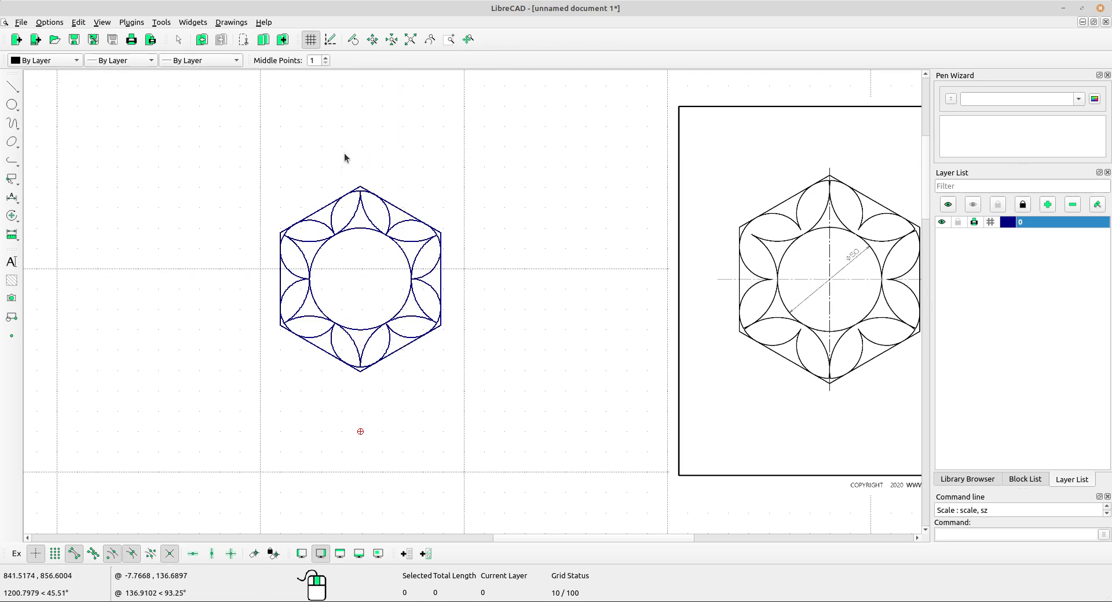
# Step: Draw a vertical centre line 120 long, placed by its middle at the central circle's centre
pyautogui.click(12, 87)
pyautogui.click(56, 127)
pyautogui.click(374, 60)
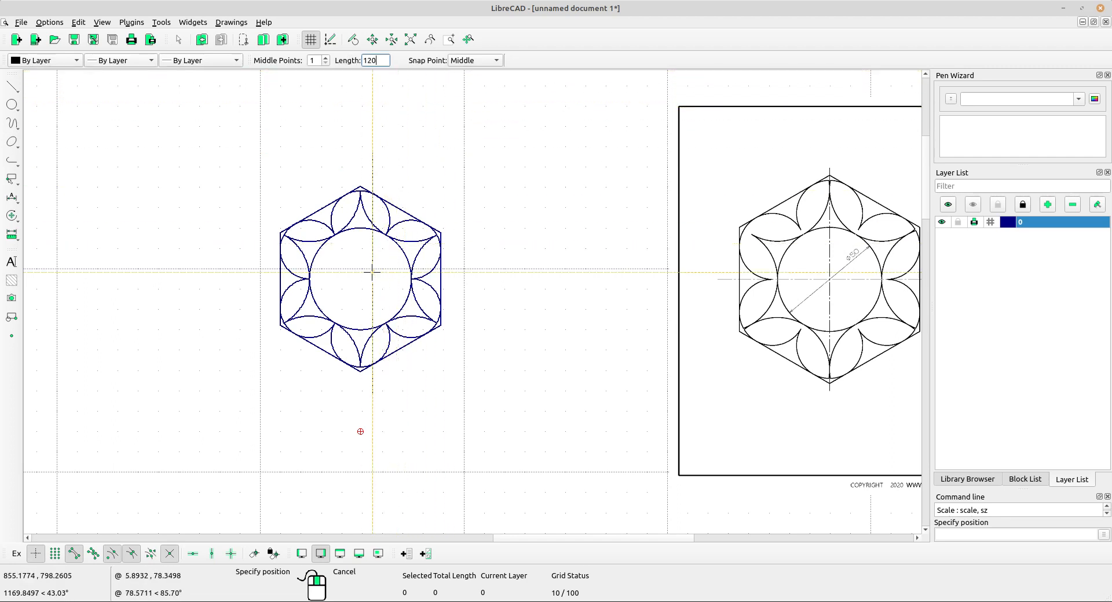
pyautogui.click(356, 285)
pyautogui.scroll(1, 400, 211)
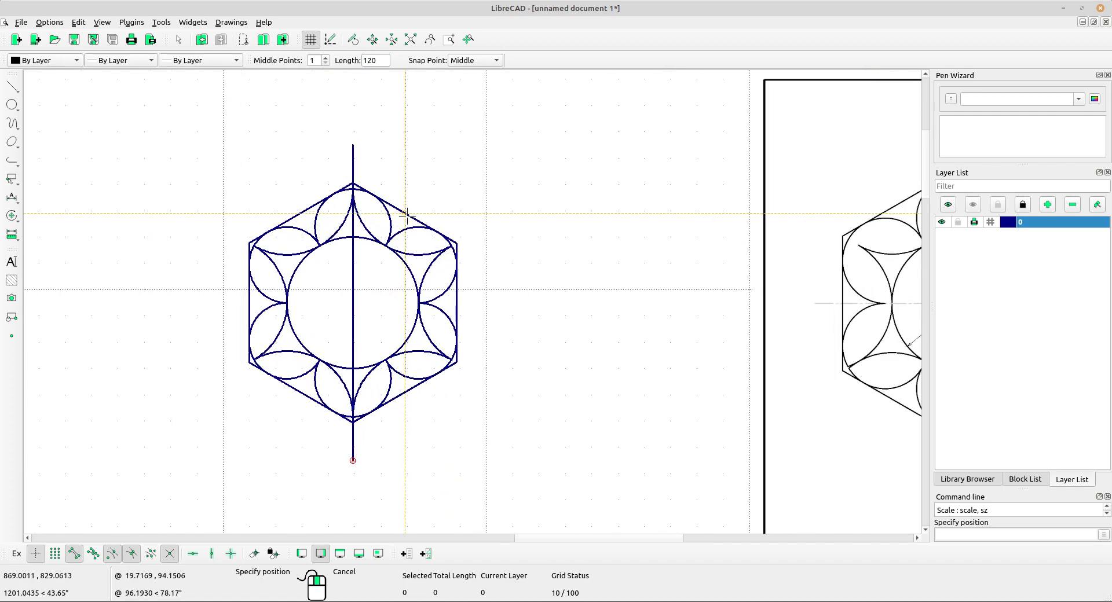
# Step: Draw a horizontal centre line 120 long, placed by its middle at the central circle's centre
pyautogui.click(11, 87)
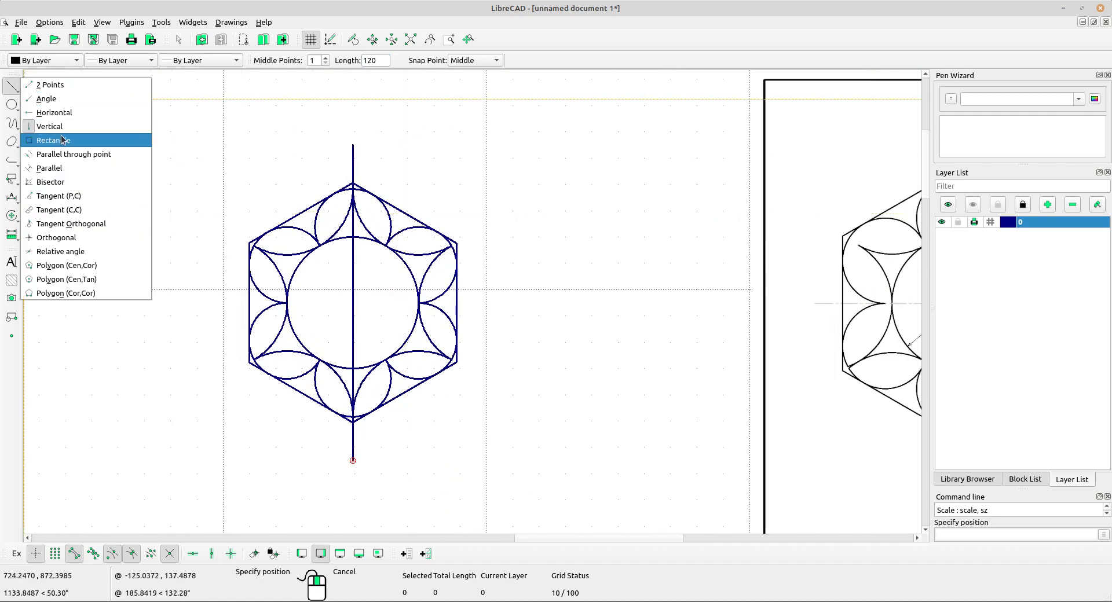
pyautogui.click(66, 113)
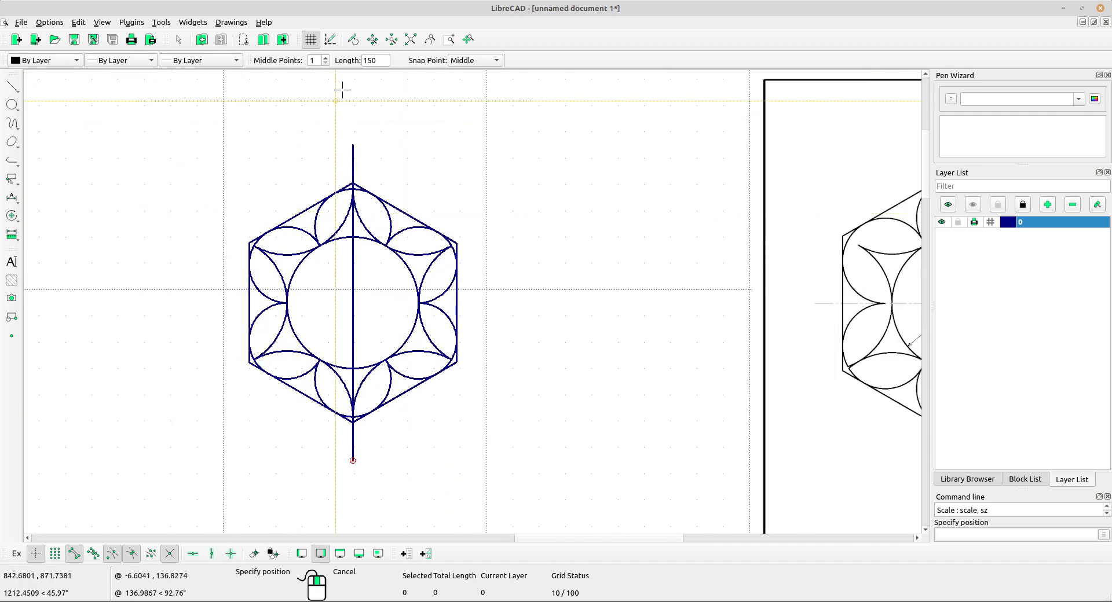
pyautogui.doubleClick(376, 60)
pyautogui.write('150')
pyautogui.moveTo(377, 60); pyautogui.dragTo(364, 59)
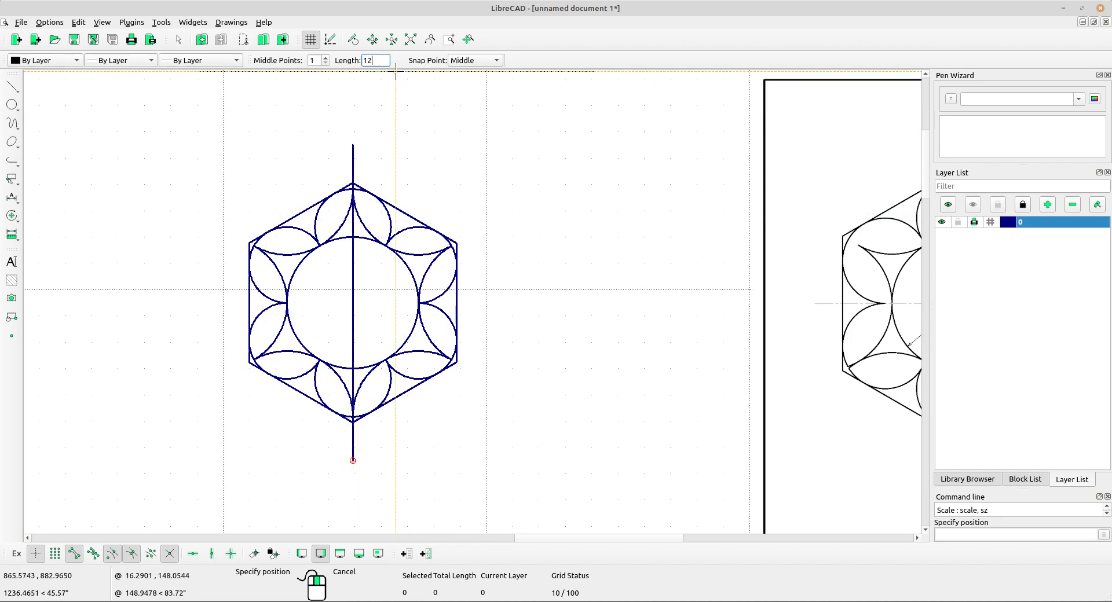
pyautogui.write('120')
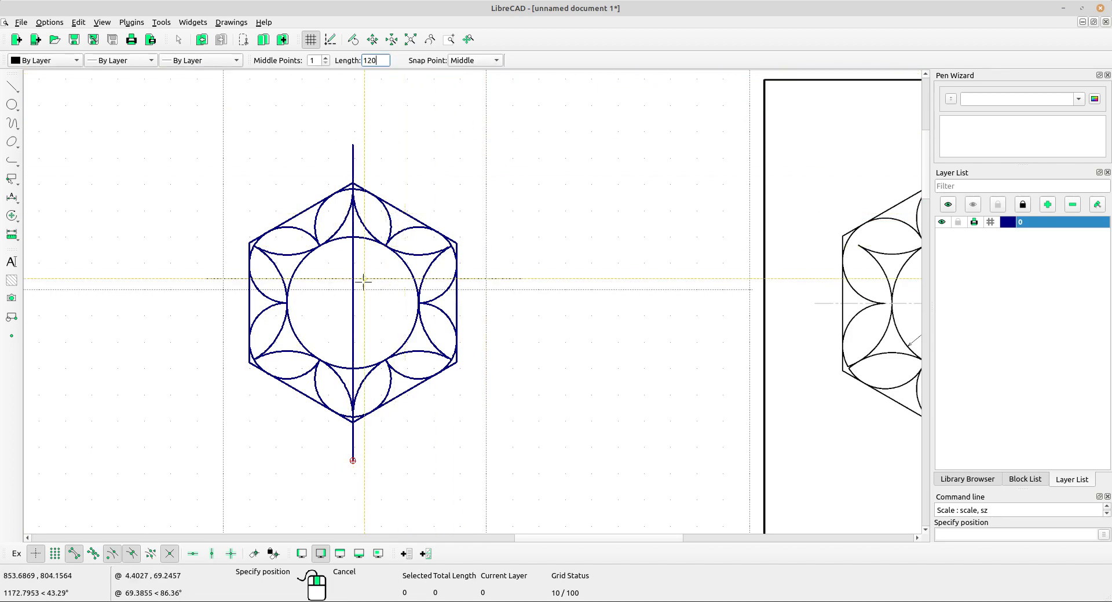
pyautogui.click(356, 304)
pyautogui.scroll(-3, 482, 279)
pyautogui.rightClick(549, 235)
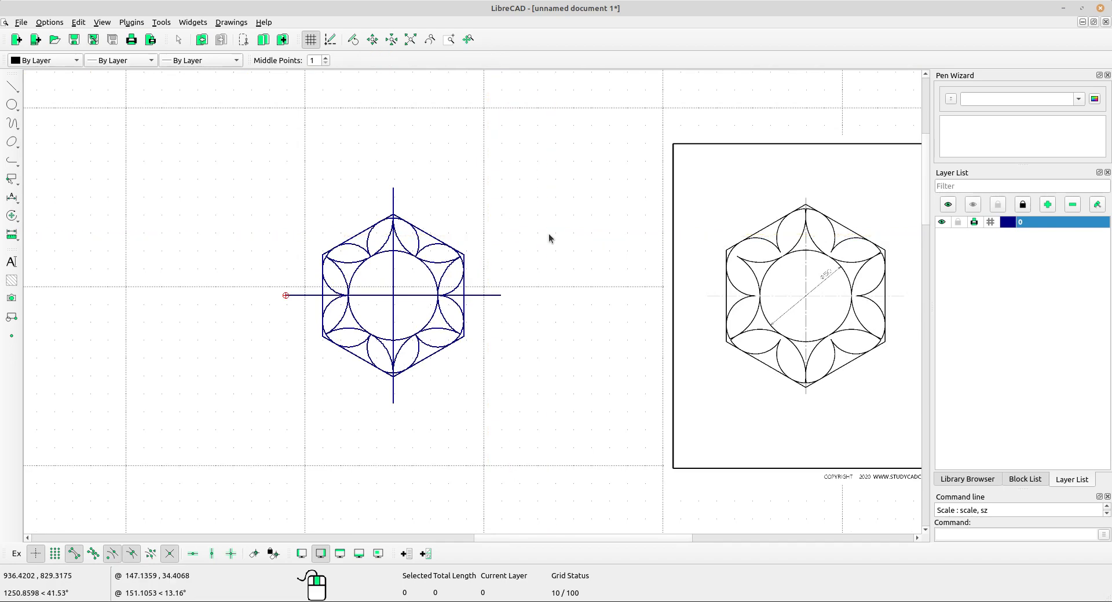
pyautogui.scroll(2, 440, 310)
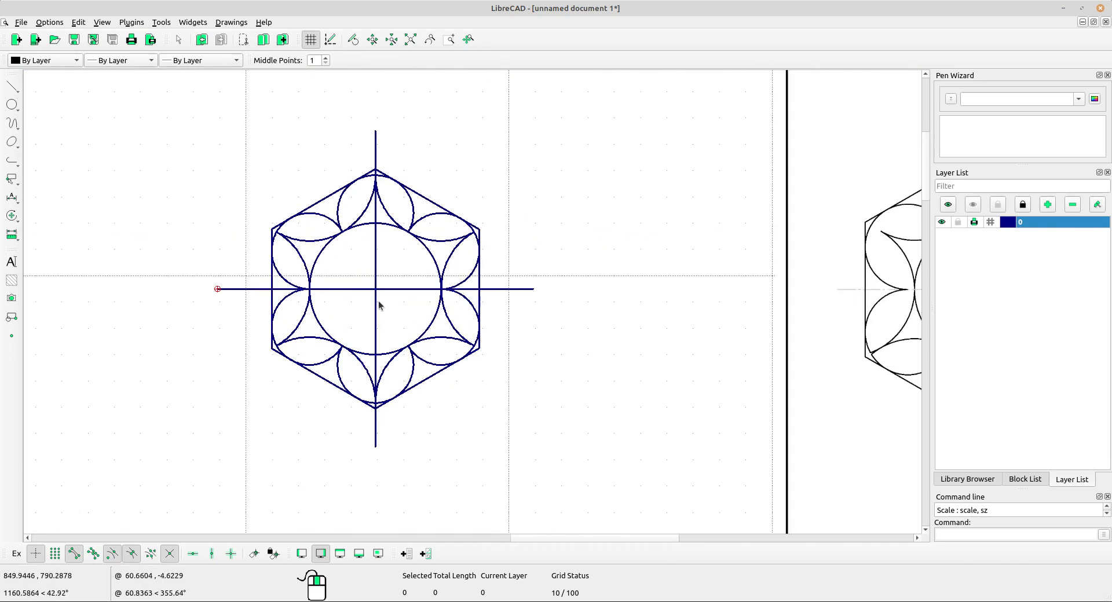
# Step: Change the line type of the vertical and horizontal centre lines to Dot (tiny)
pyautogui.moveTo(380, 306); pyautogui.dragTo(360, 271)
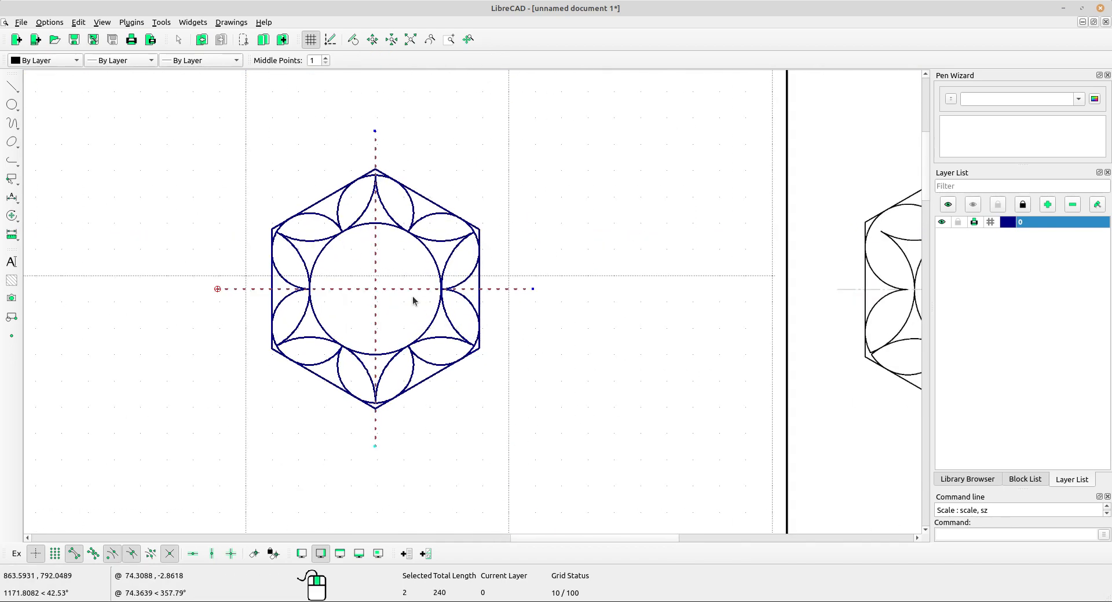
pyautogui.scroll(-2, 398, 278)
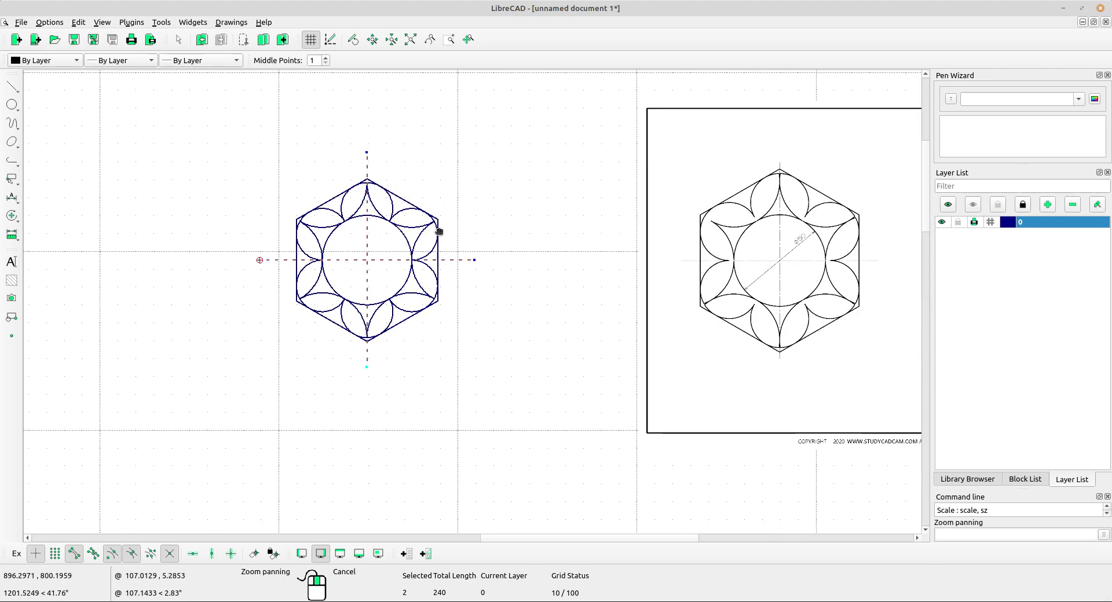
pyautogui.click(12, 216)
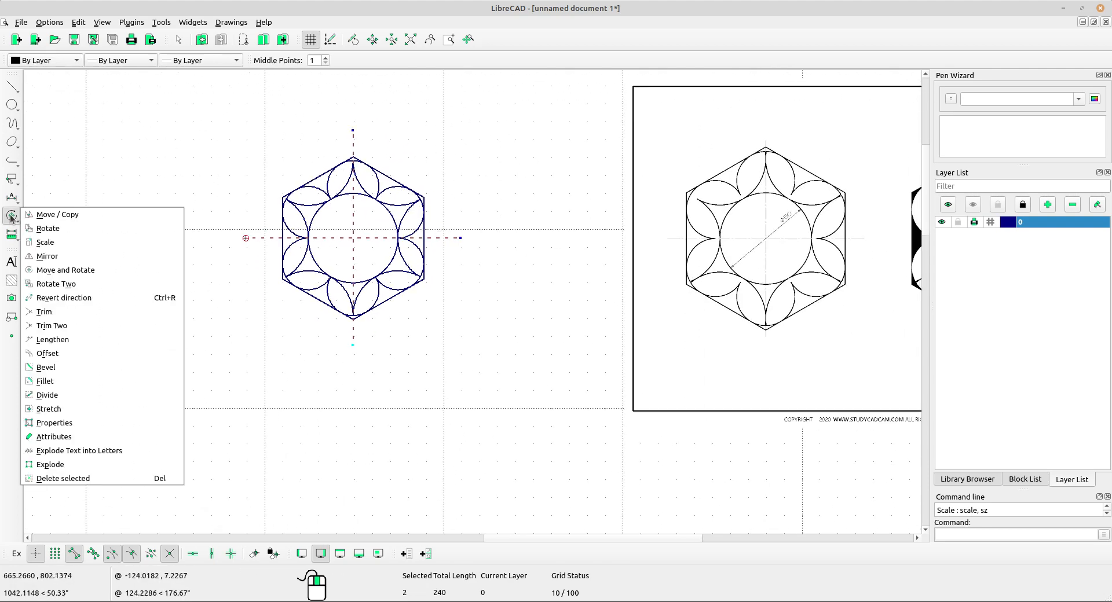
pyautogui.click(90, 438)
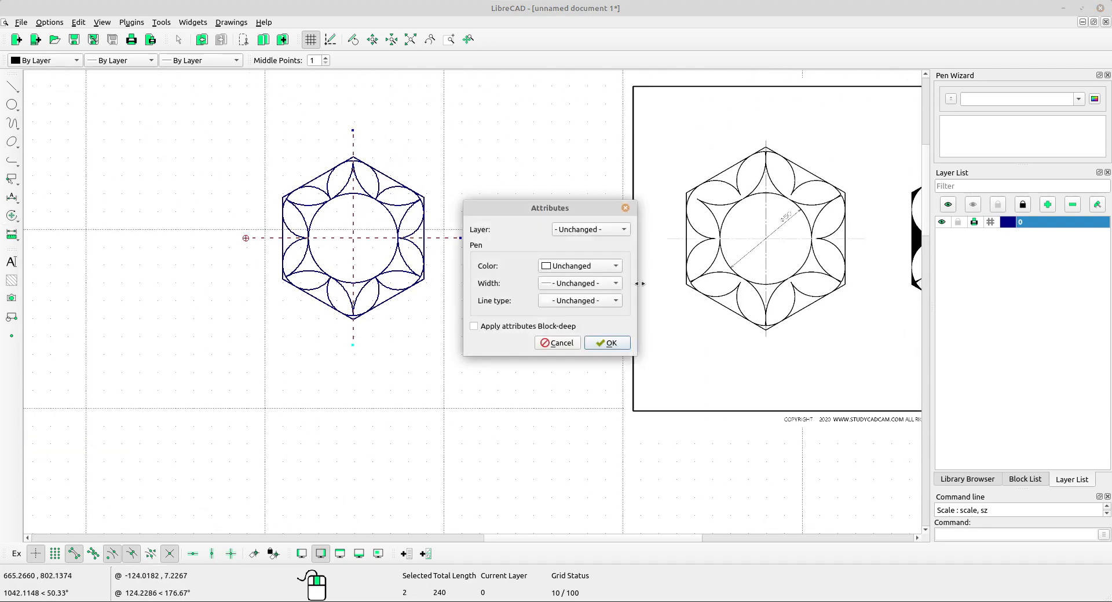
pyautogui.click(610, 307)
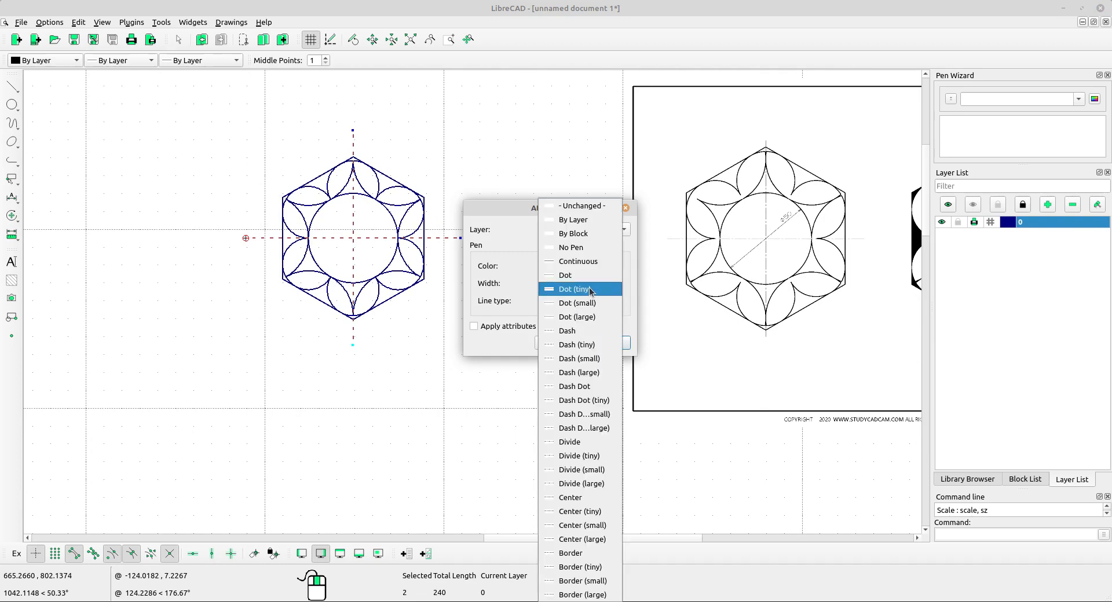
pyautogui.click(594, 289)
pyautogui.click(608, 343)
# Step: Create a layer named dim with colour Dark Red, width 0.30mm and line type Dot (tiny)
pyautogui.scroll(1, 361, 244)
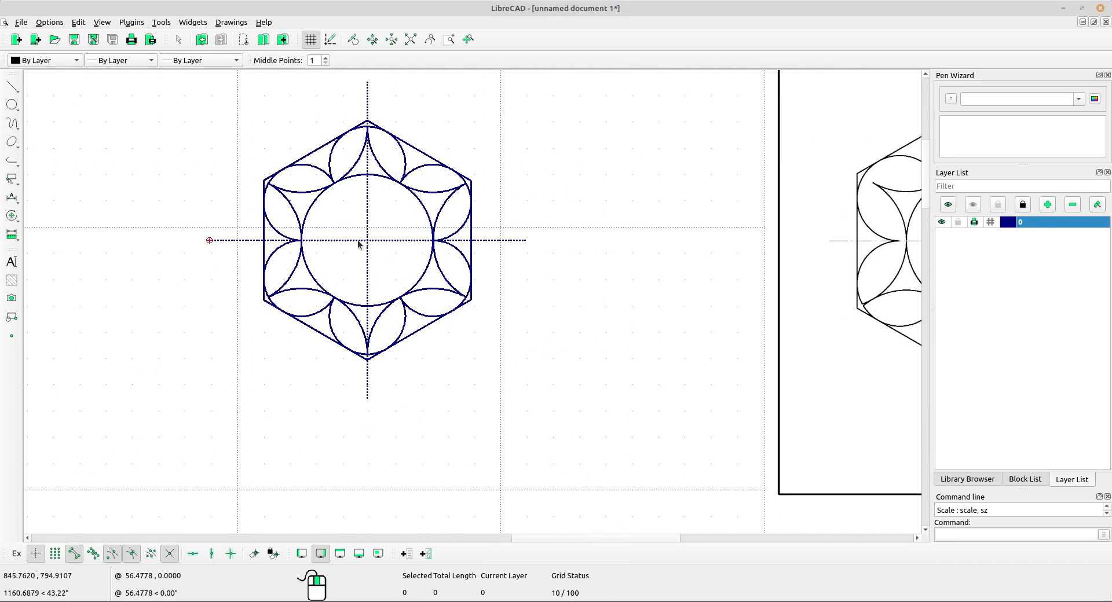
pyautogui.scroll(-2, 360, 244)
pyautogui.scroll(2, 468, 272)
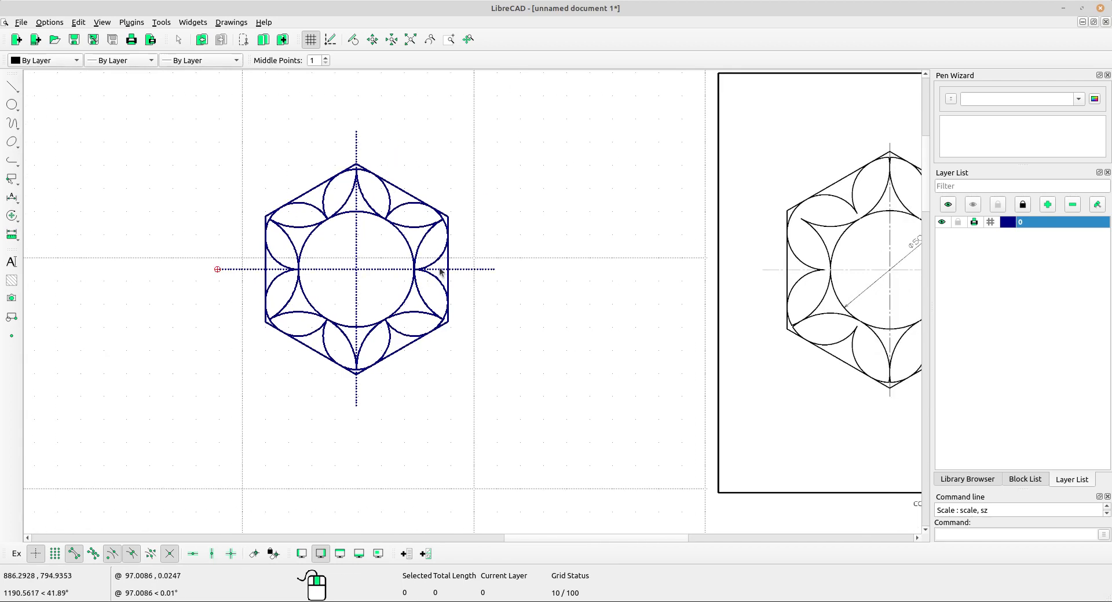
pyautogui.scroll(-2, 614, 290)
pyautogui.scroll(3, 809, 267)
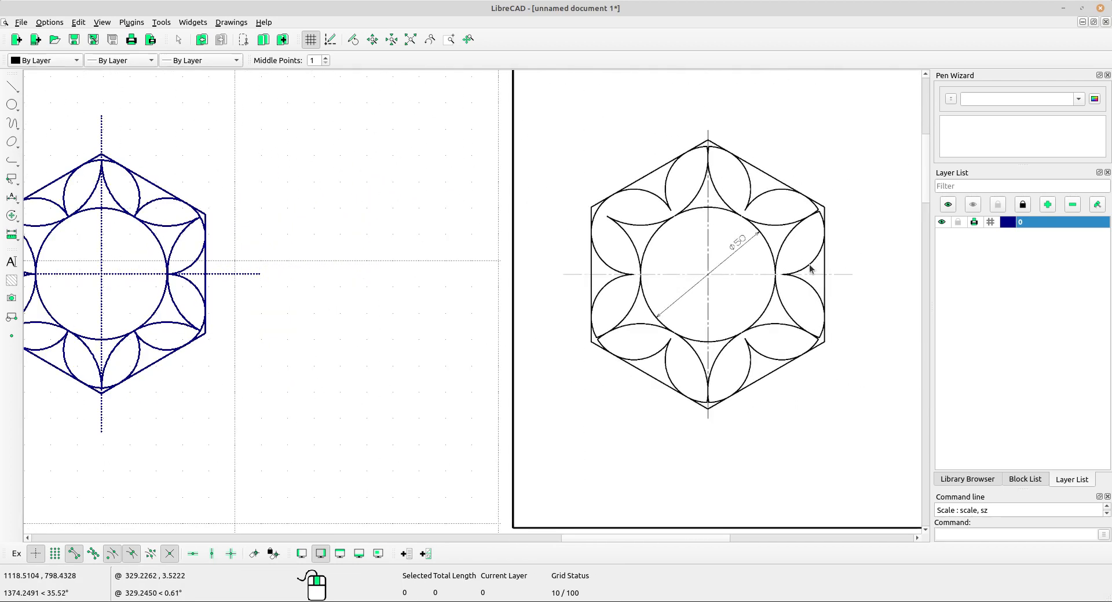
pyautogui.moveTo(717, 265); pyautogui.dragTo(799, 262, button='middle')
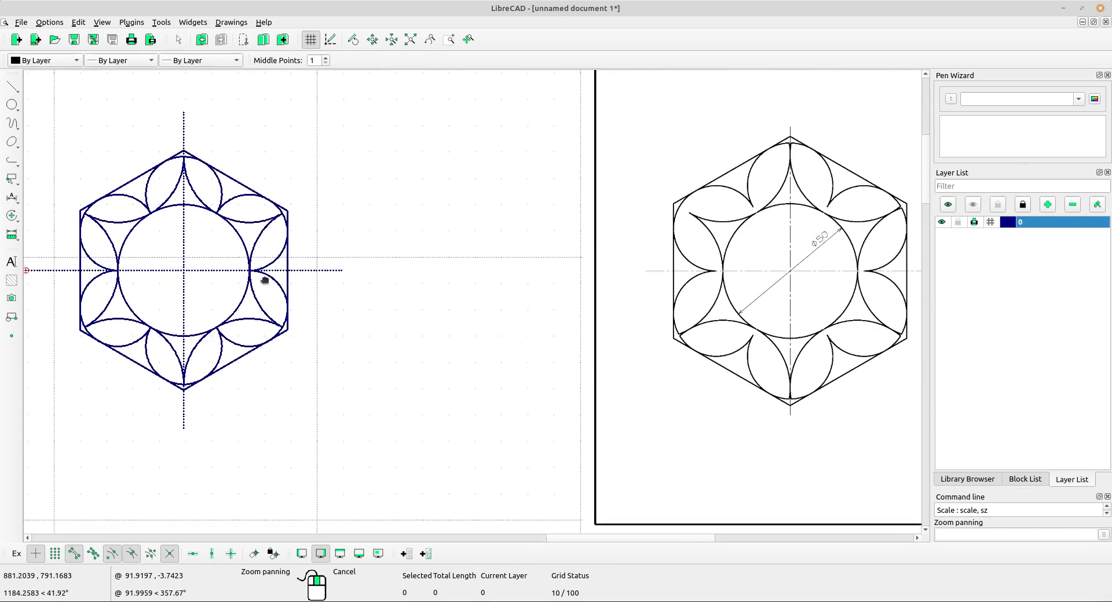
pyautogui.click(1048, 205)
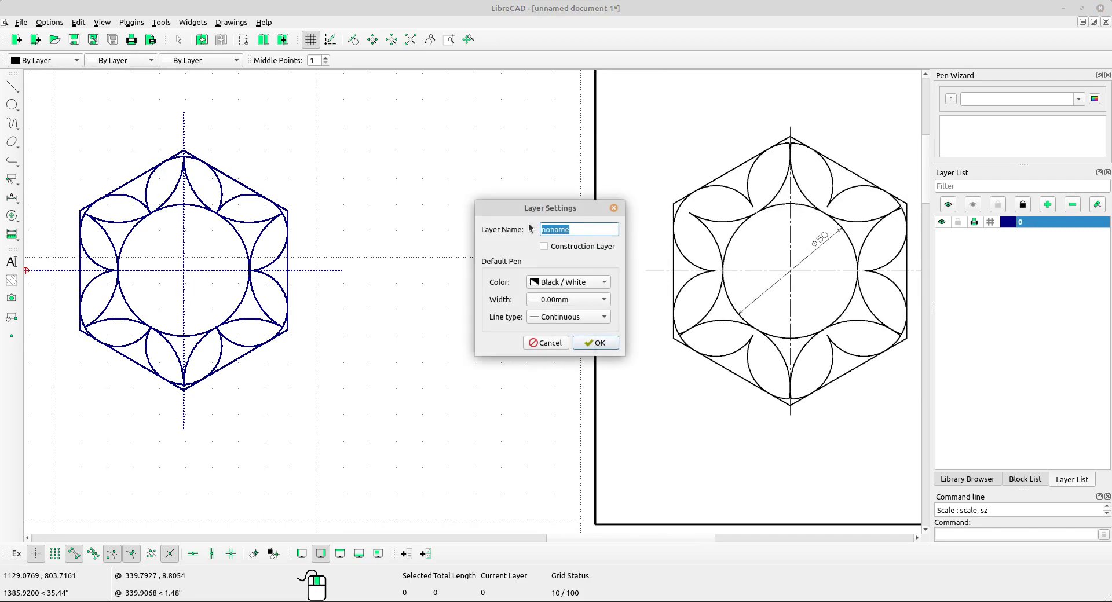
pyautogui.write('dim')
pyautogui.click(574, 285)
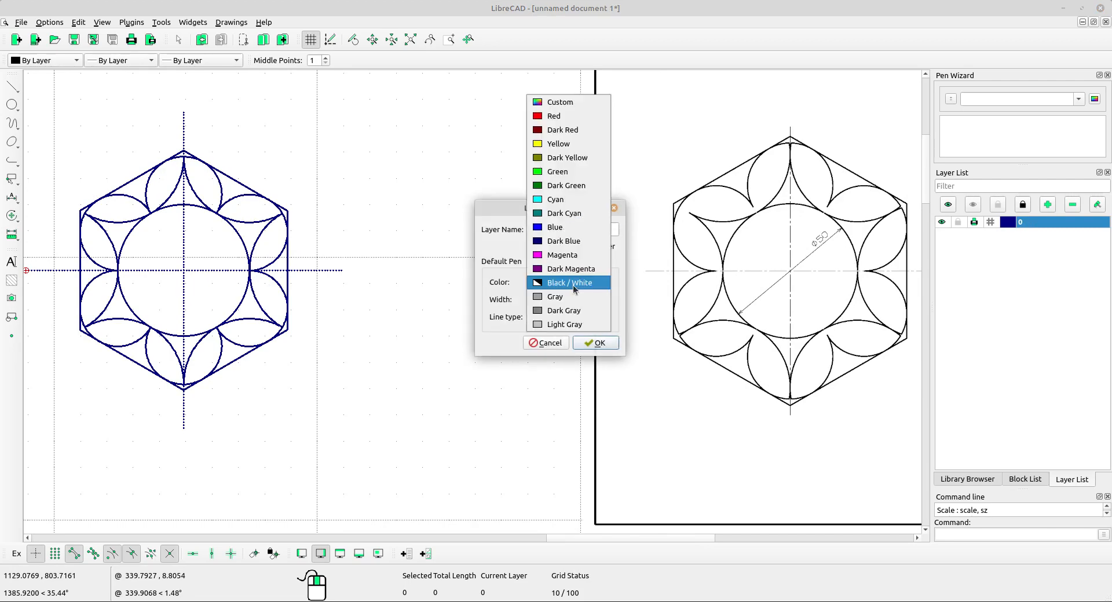
pyautogui.click(566, 131)
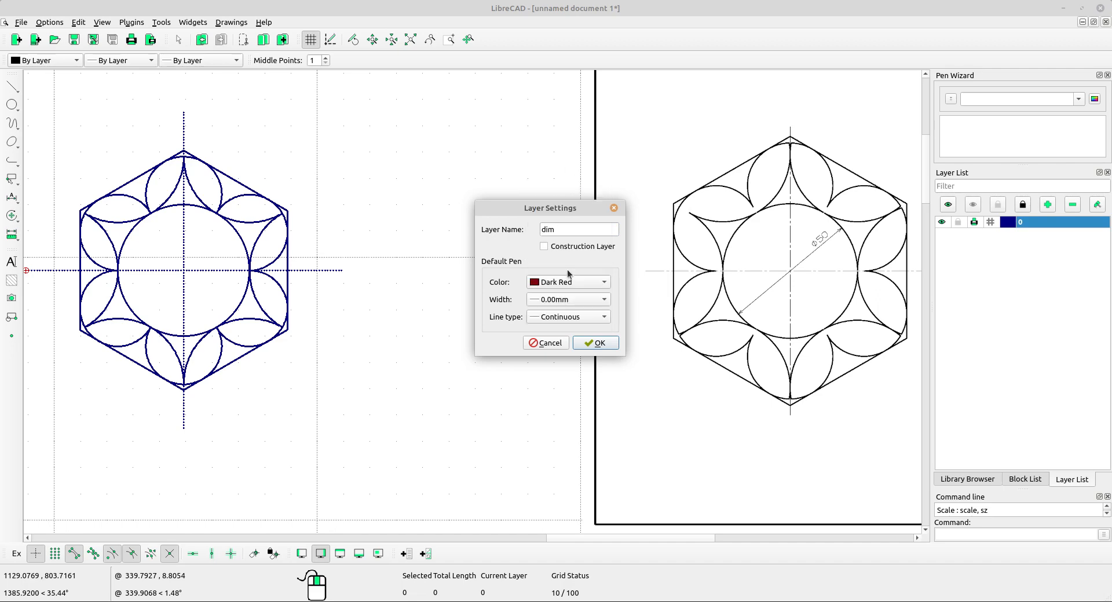
pyautogui.click(576, 300)
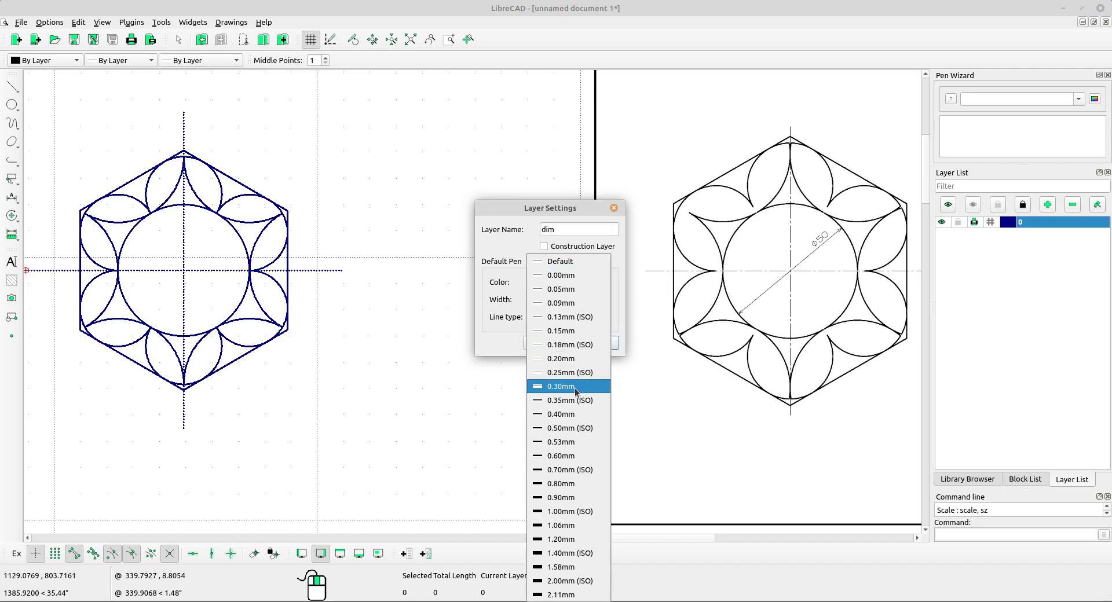
pyautogui.click(577, 387)
pyautogui.click(587, 318)
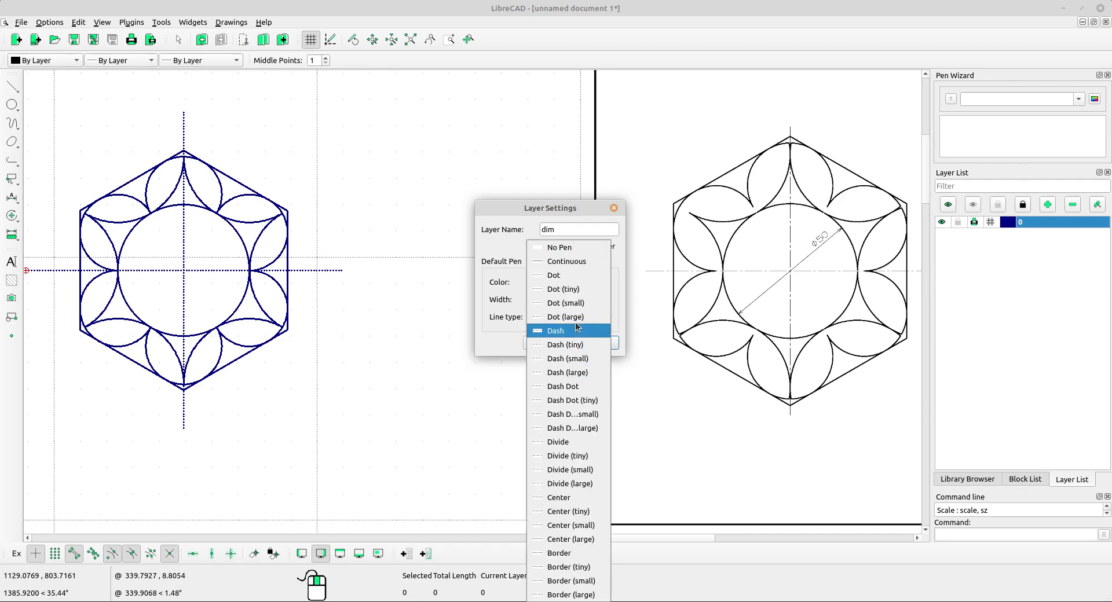
pyautogui.click(579, 292)
pyautogui.click(595, 344)
# Step: Add a diameter dimension to the central circle, with its dimension line running diagonally through the centre at about 212°
pyautogui.moveTo(334, 302); pyautogui.dragTo(516, 290, button='middle')
pyautogui.scroll(-2, 515, 290)
pyautogui.moveTo(631, 318); pyautogui.dragTo(577, 318, button='middle')
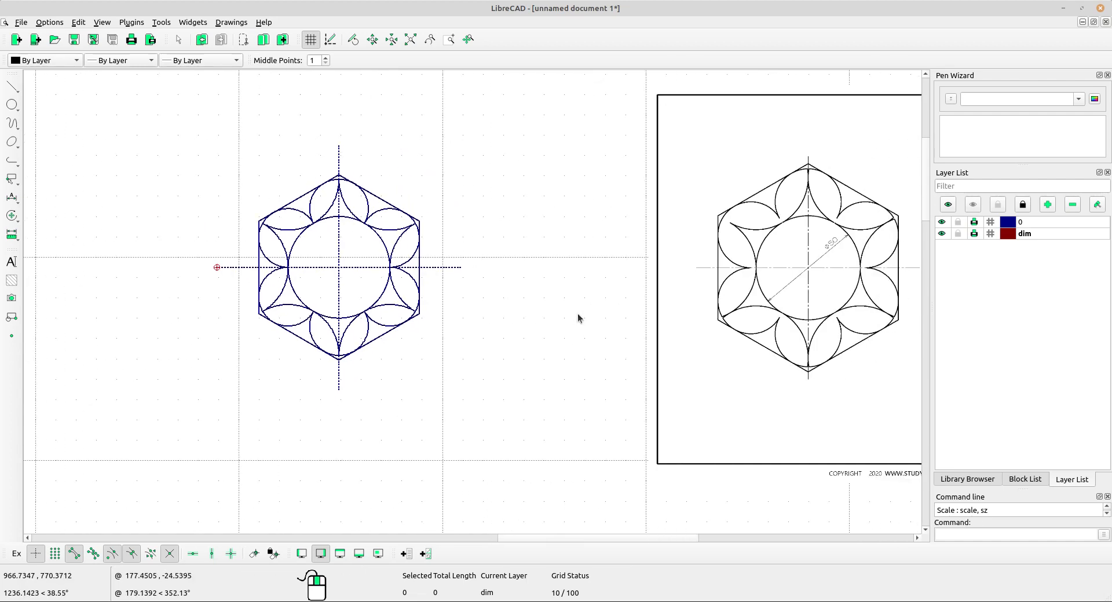
pyautogui.click(15, 200)
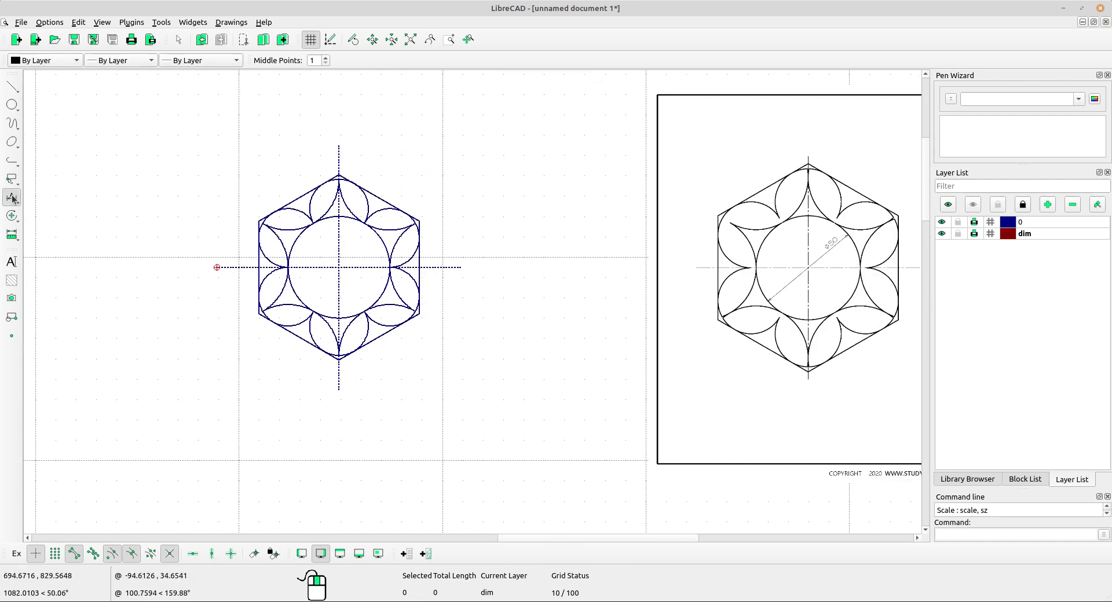
pyautogui.click(50, 266)
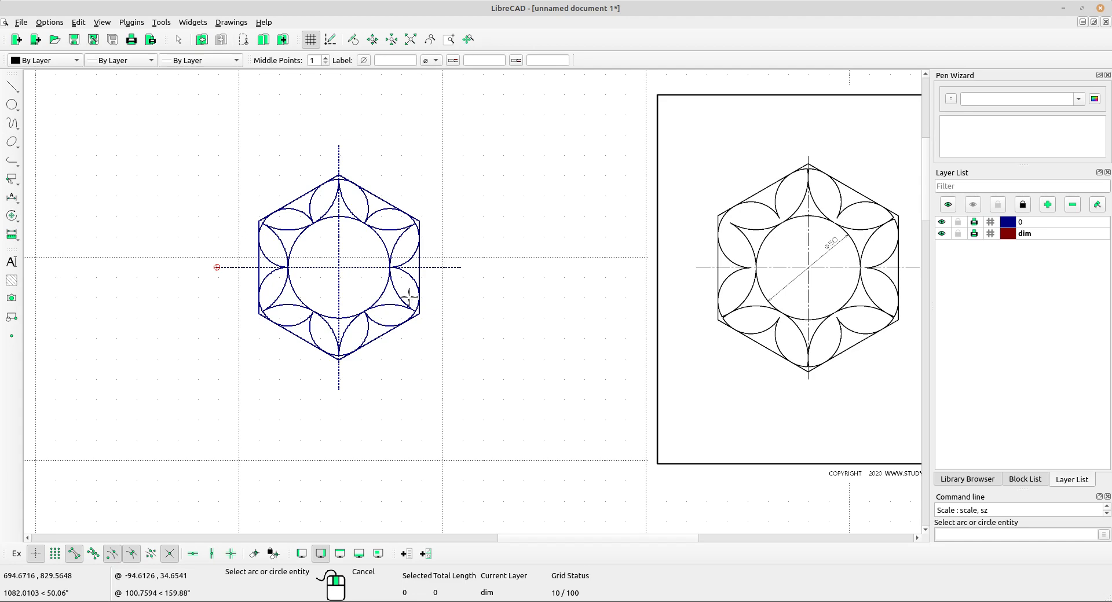
pyautogui.scroll(2, 409, 297)
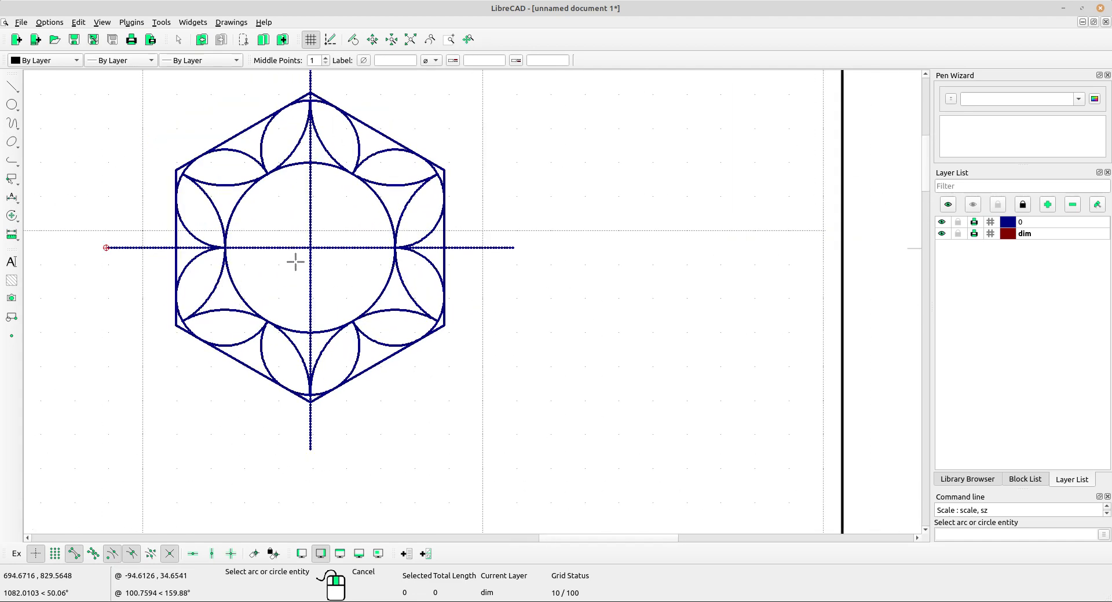
pyautogui.click(239, 296)
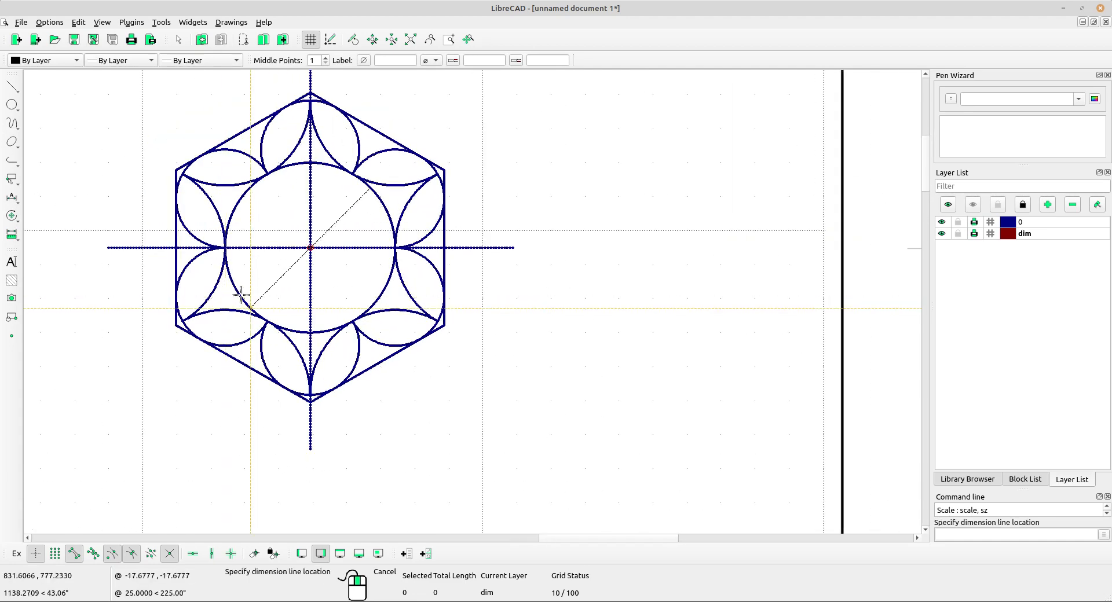
pyautogui.click(248, 286)
pyautogui.scroll(10, 334, 264)
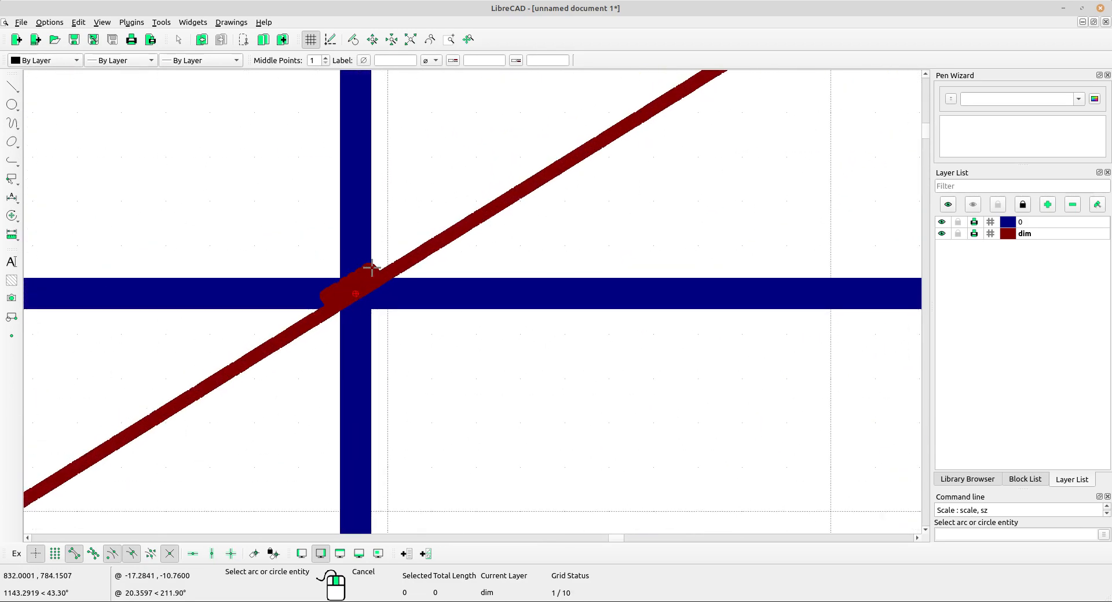
pyautogui.scroll(-6, 464, 137)
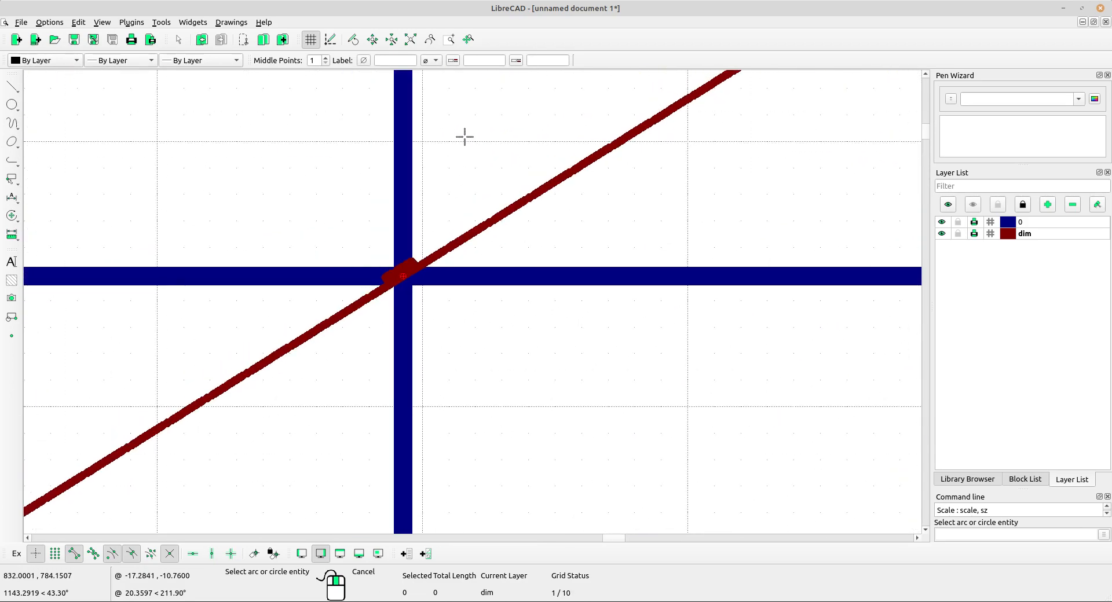
pyautogui.scroll(-6, 551, 186)
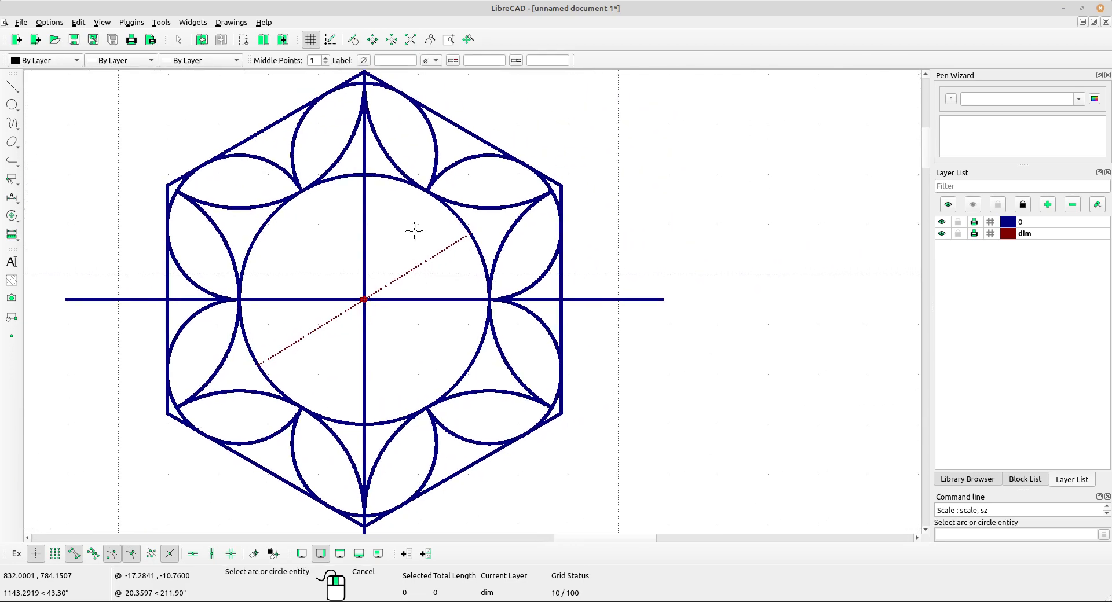
pyautogui.rightClick(415, 232)
# Step: In the current drawing's dimension preferences, set the text height to 5 mm and the dimension line gap to 2 mm
pyautogui.moveTo(413, 231); pyautogui.dragTo(412, 228, button='middle')
pyautogui.scroll(3, 399, 300)
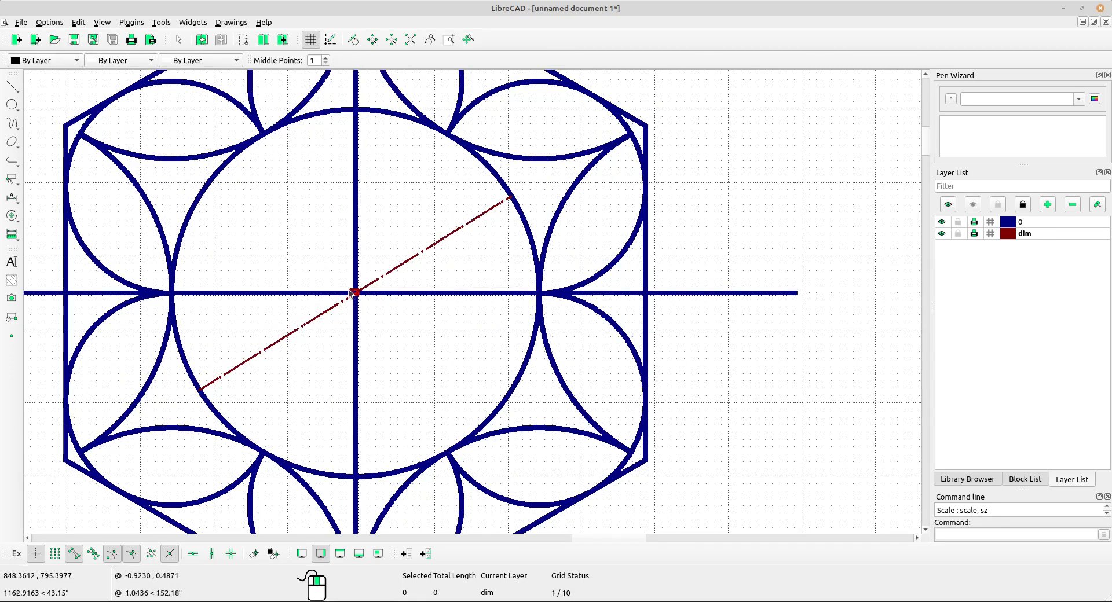
pyautogui.scroll(-3, 342, 283)
pyautogui.moveTo(319, 286)
pyautogui.mouseDown(button='middle')
pyautogui.moveTo(436, 268)
pyautogui.moveTo(492, 278)
pyautogui.mouseUp(button='middle')
pyautogui.scroll(2, 435, 269)
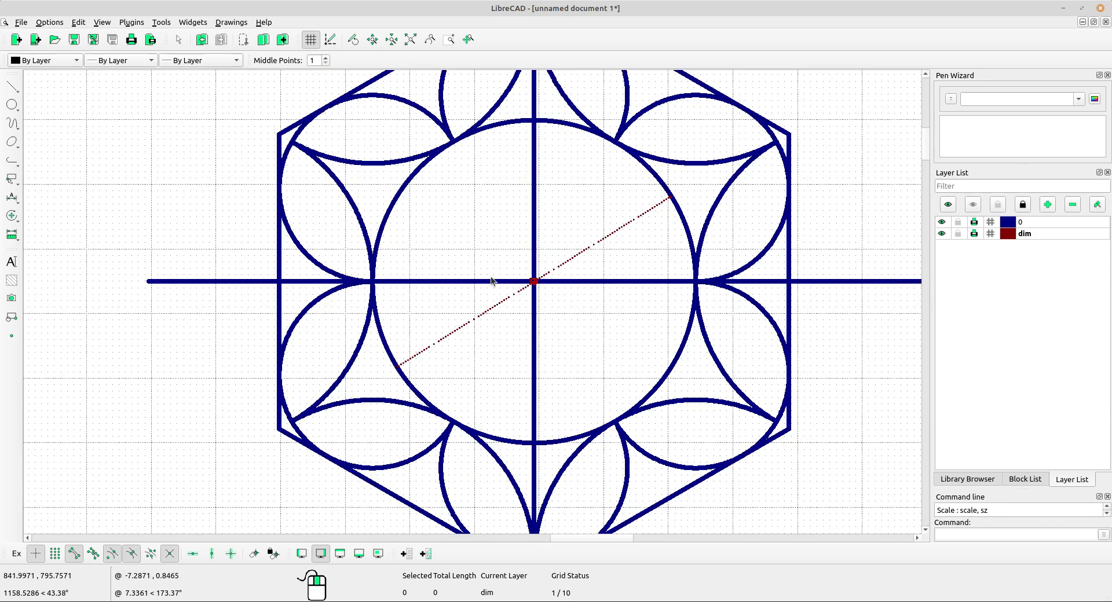
pyautogui.click(49, 22)
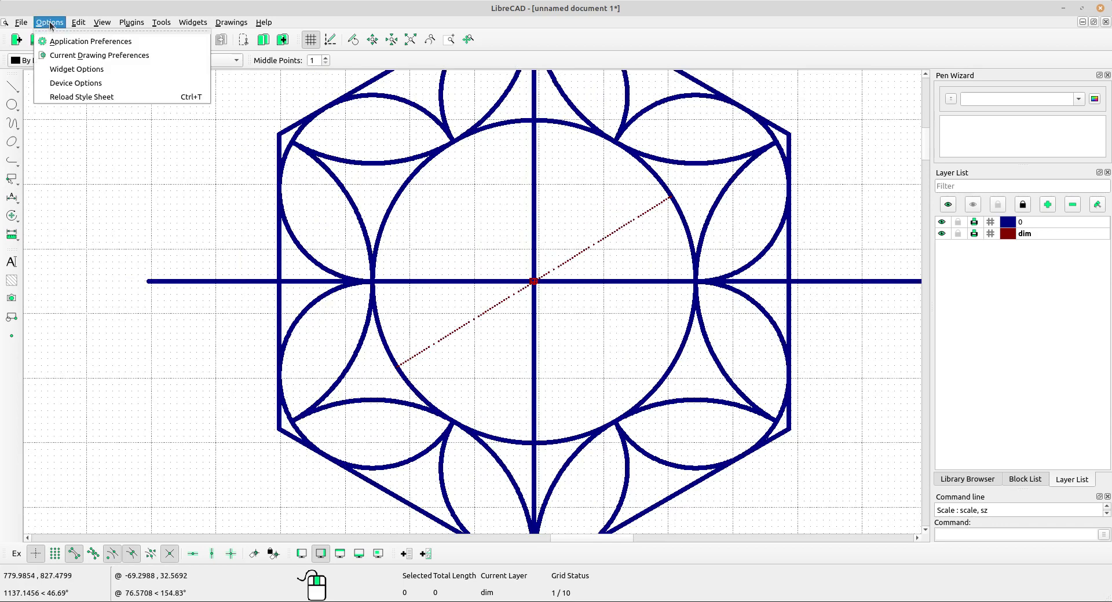
pyautogui.click(65, 51)
pyautogui.moveTo(571, 132); pyautogui.dragTo(215, 164)
pyautogui.click(106, 183)
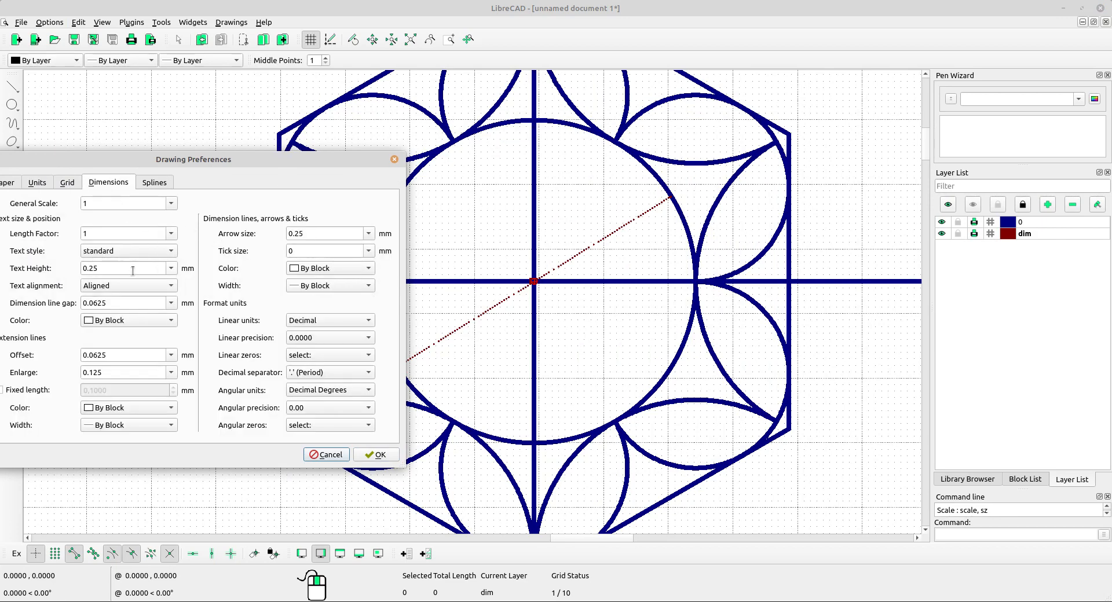
pyautogui.doubleClick(114, 267)
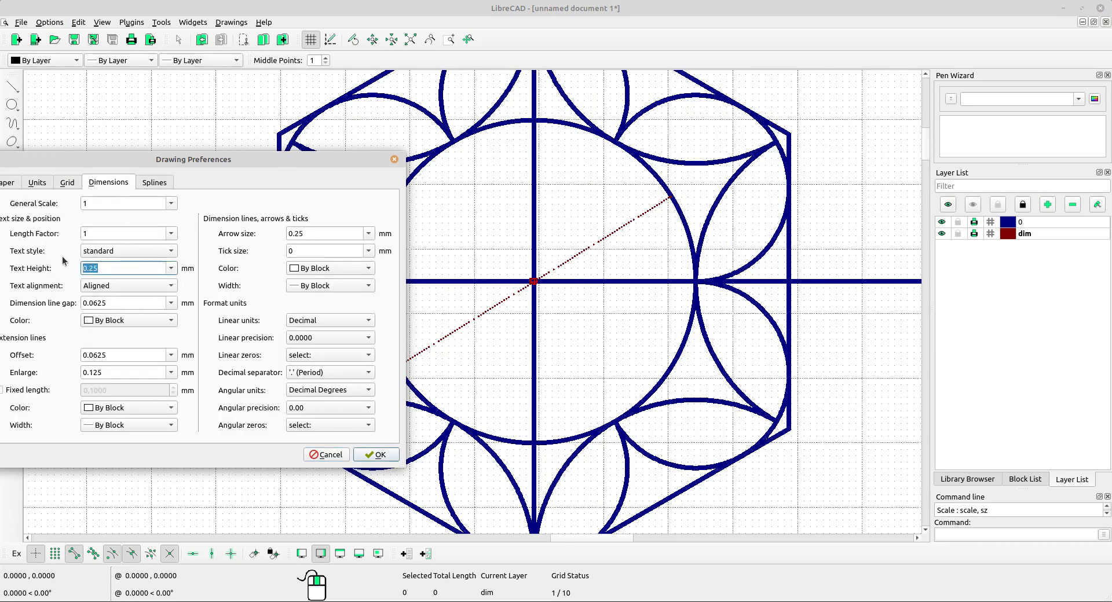
pyautogui.write('5')
pyautogui.moveTo(110, 299); pyautogui.dragTo(86, 302)
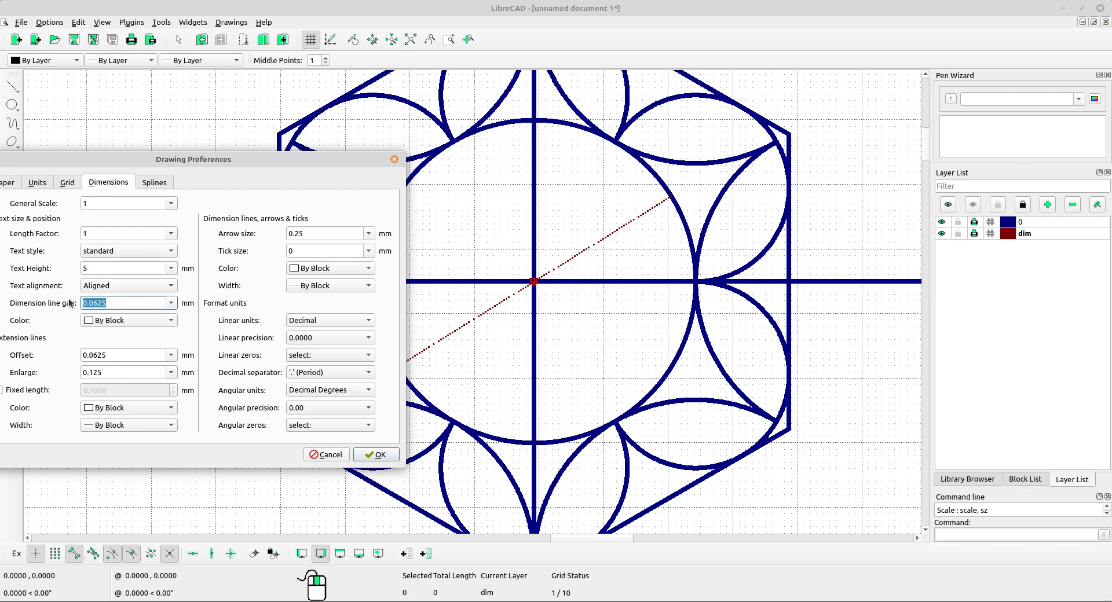
pyautogui.write('2')
# Step: Set the extension lines' offset and enlarge values to 3 mm each
pyautogui.moveTo(126, 358); pyautogui.dragTo(45, 353)
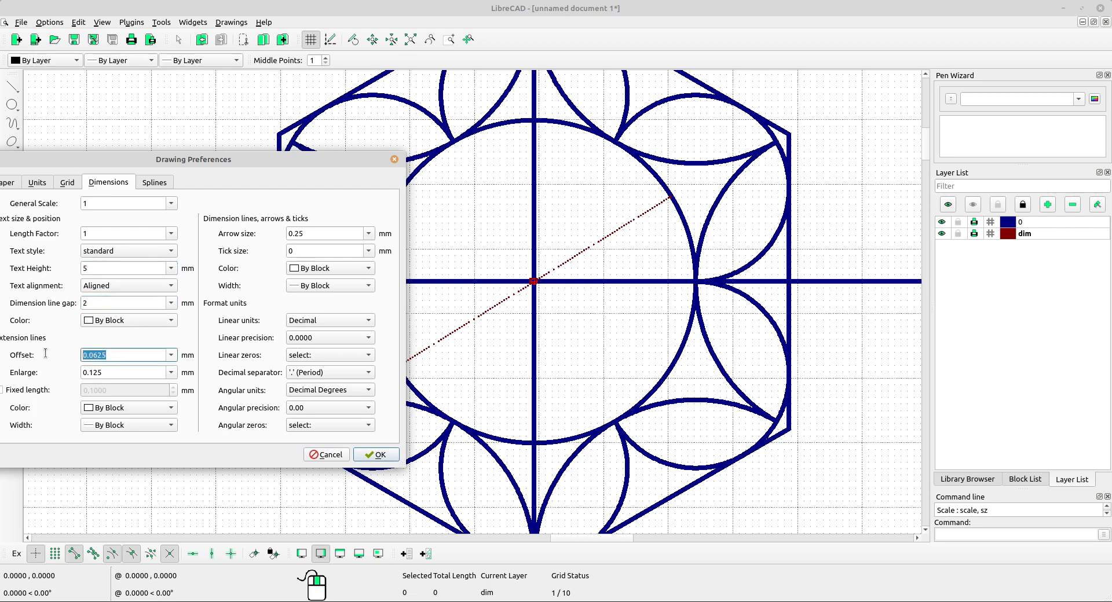
pyautogui.write('3')
pyautogui.press('Tab')
pyautogui.write('3')
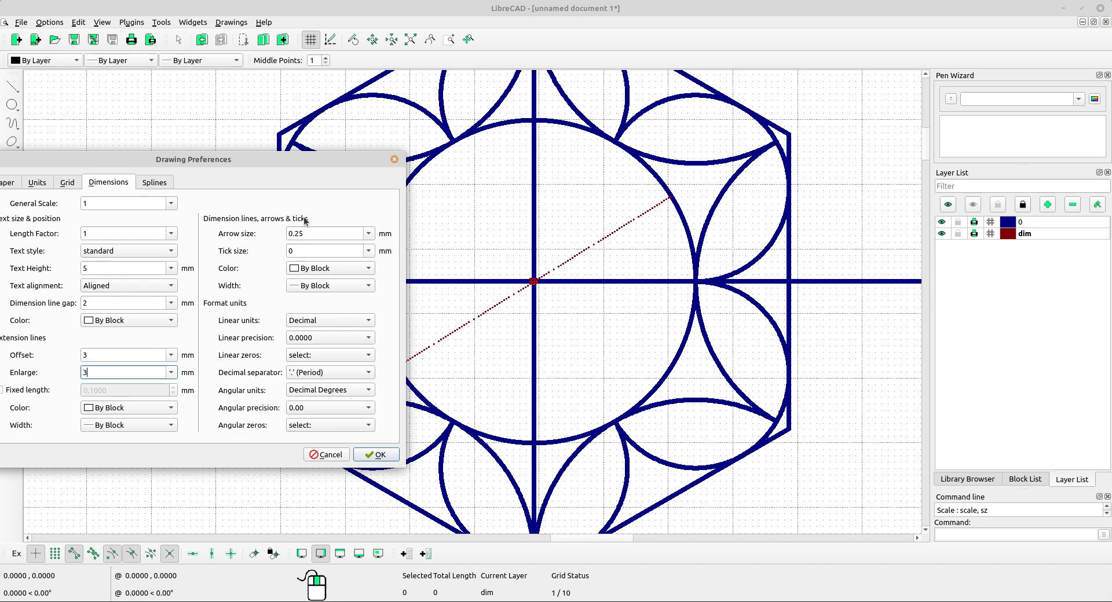
# Step: Set the dimension arrow size to 3 mm and the linear precision to 0.00, and apply the preferences
pyautogui.moveTo(308, 233); pyautogui.dragTo(256, 228)
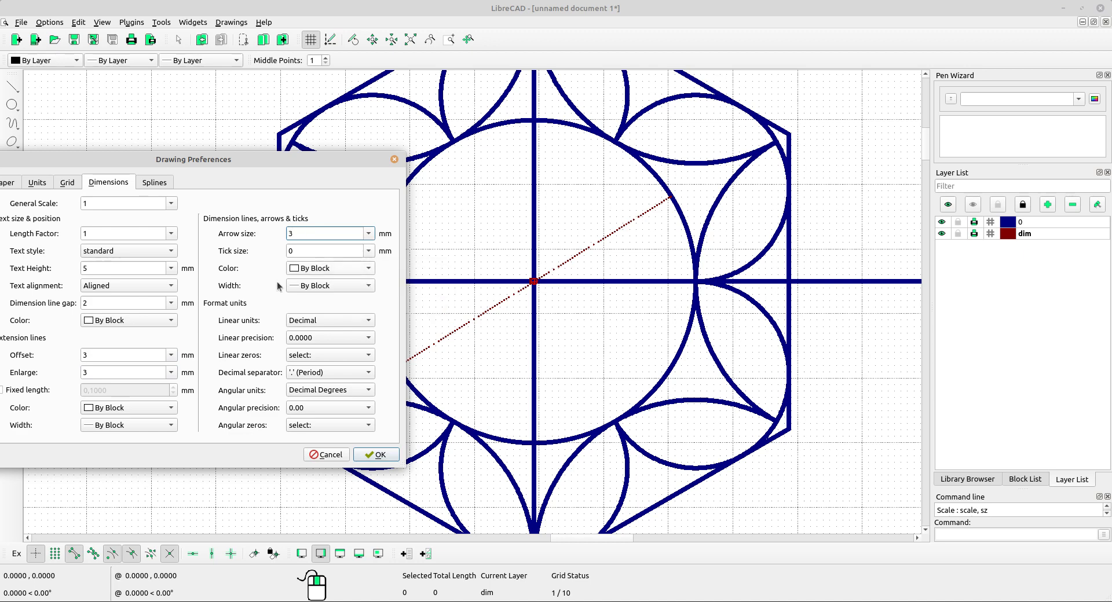
pyautogui.click(336, 337)
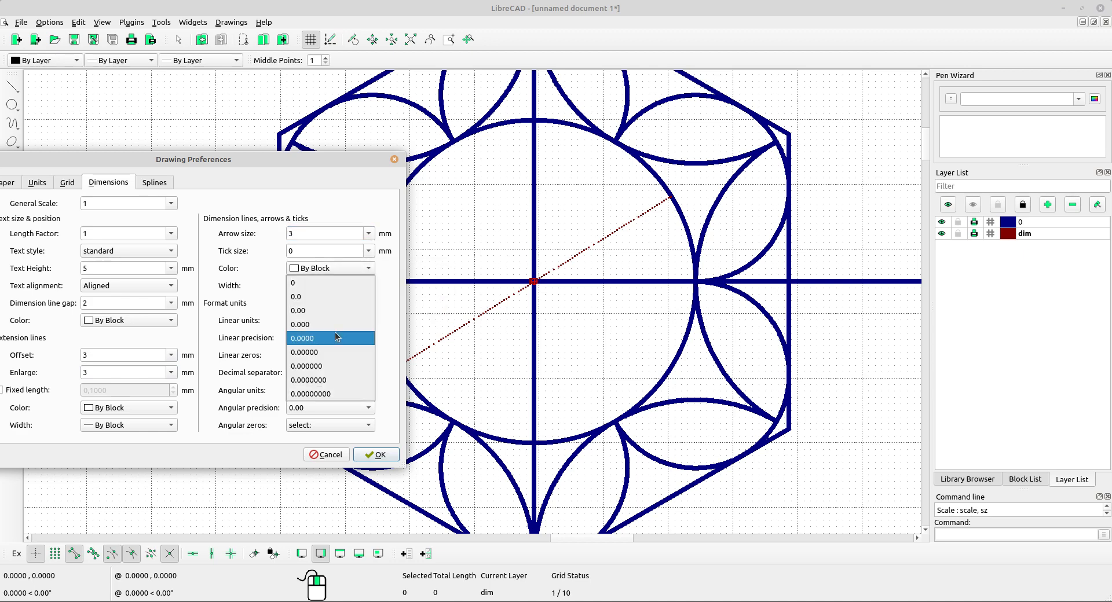
pyautogui.click(309, 312)
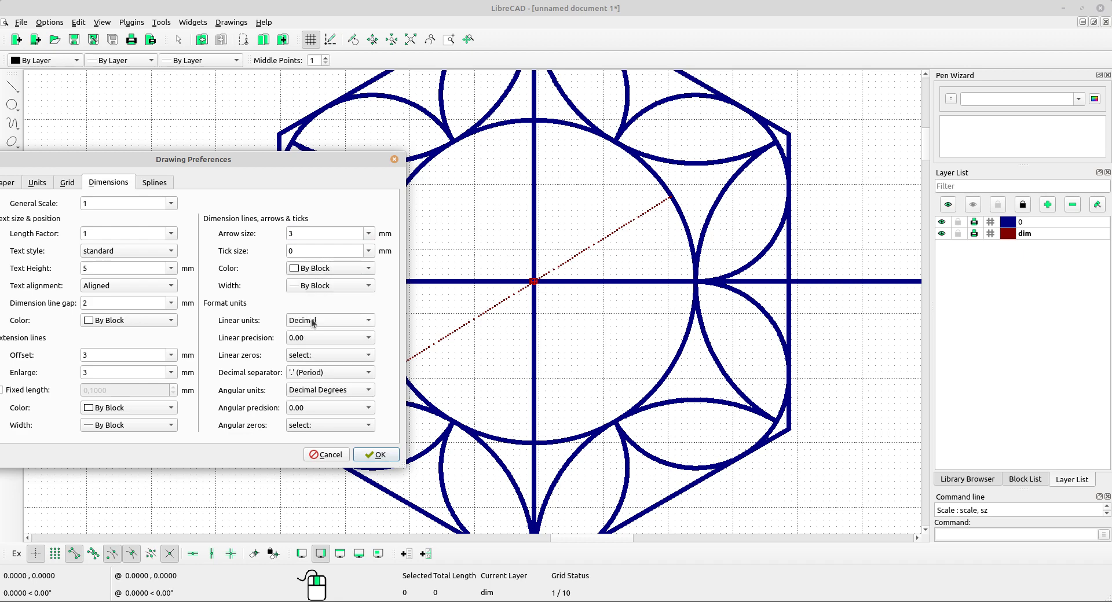
pyautogui.click(376, 455)
pyautogui.scroll(-6, 467, 377)
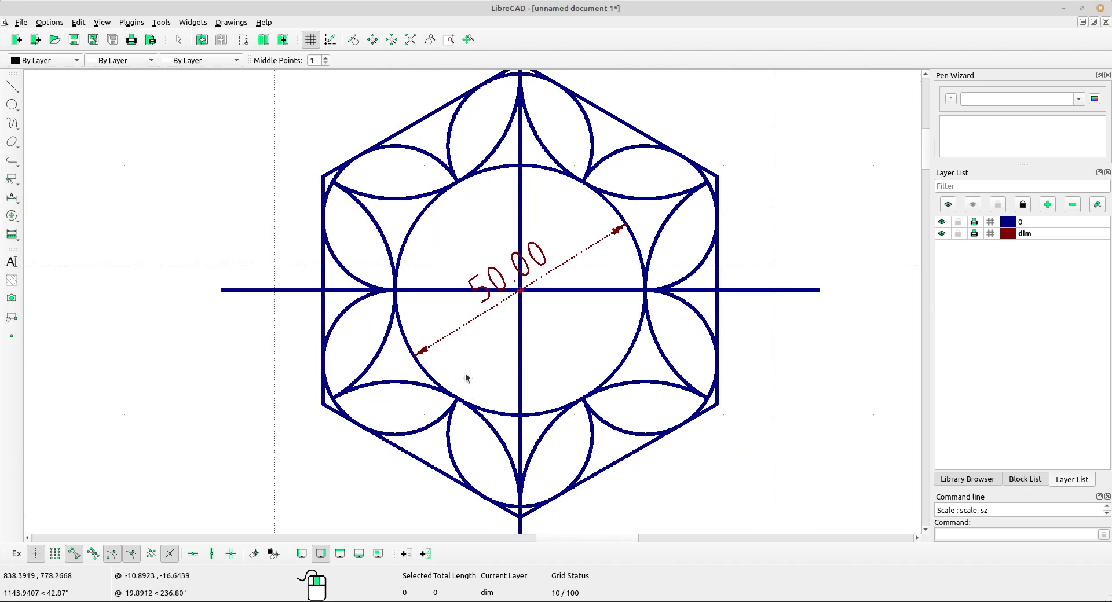
pyautogui.scroll(5, 555, 397)
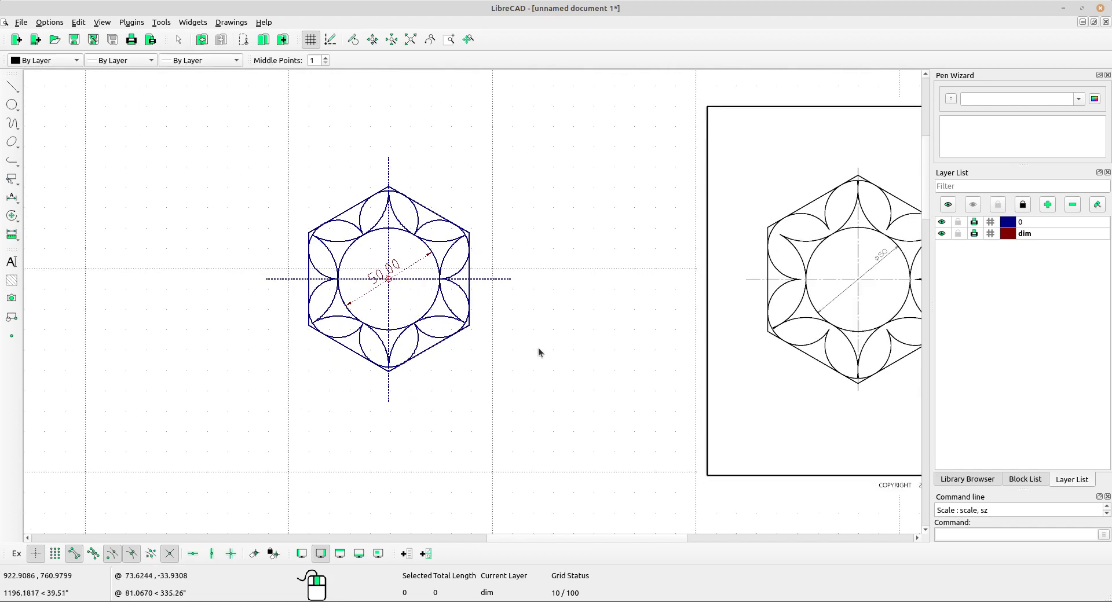
# Step: Reduce the dimension text height in the current drawing's dimension preferences and apply the change
pyautogui.moveTo(538, 349)
pyautogui.mouseDown(button='middle')
pyautogui.moveTo(443, 340)
pyautogui.moveTo(440, 355)
pyautogui.mouseUp(button='middle')
pyautogui.scroll(5, 278, 250)
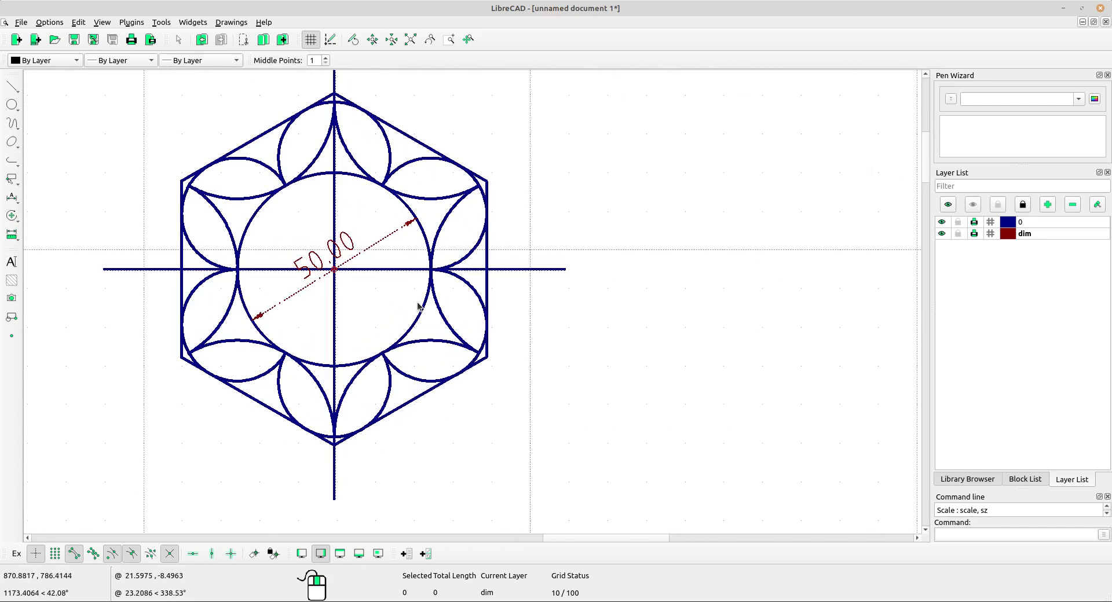
pyautogui.moveTo(278, 250)
pyautogui.mouseDown(button='middle')
pyautogui.moveTo(453, 312)
pyautogui.moveTo(534, 317)
pyautogui.mouseUp(button='middle')
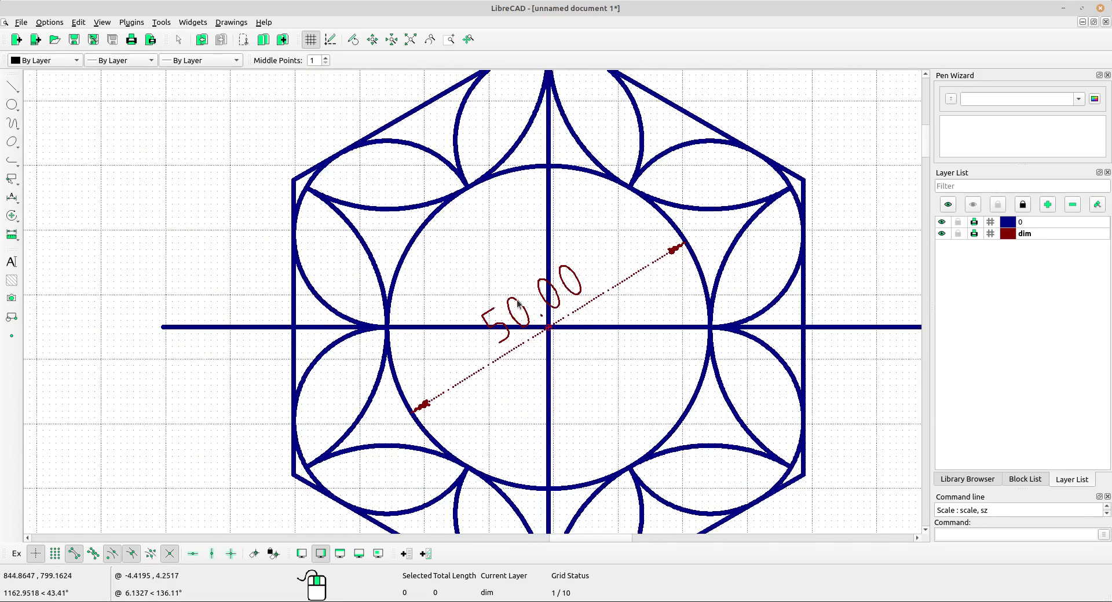
pyautogui.click(50, 23)
pyautogui.click(75, 56)
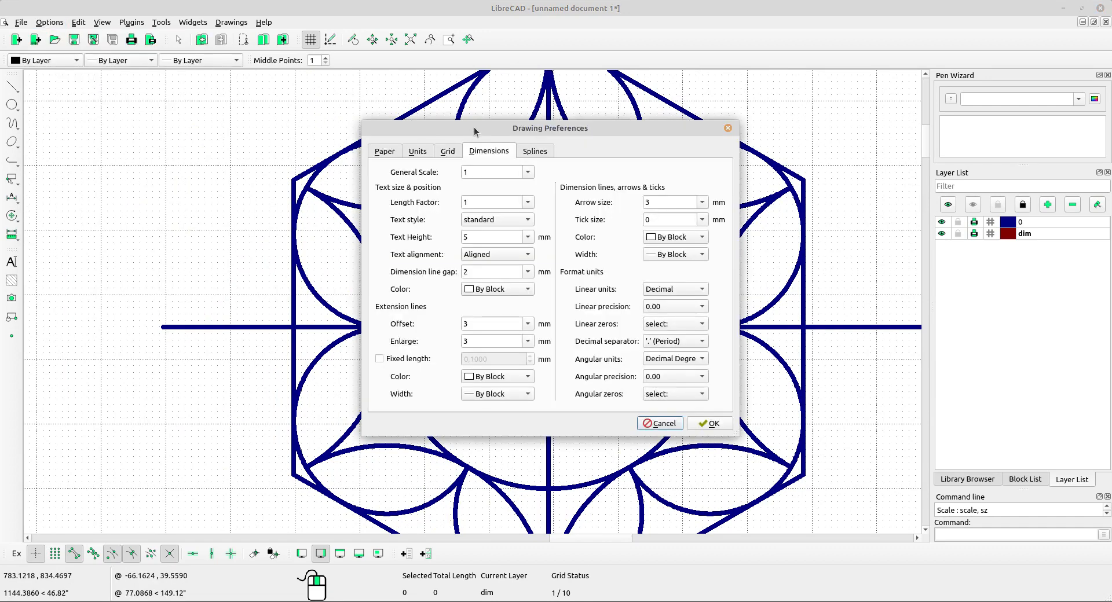
pyautogui.moveTo(549, 133); pyautogui.dragTo(290, 104)
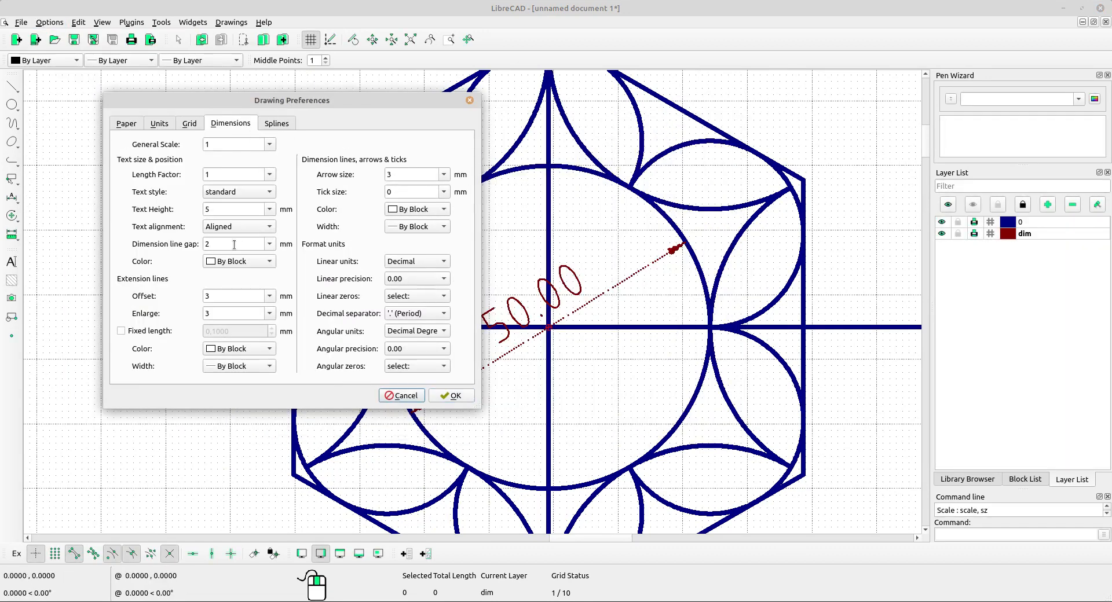
pyautogui.click(207, 209)
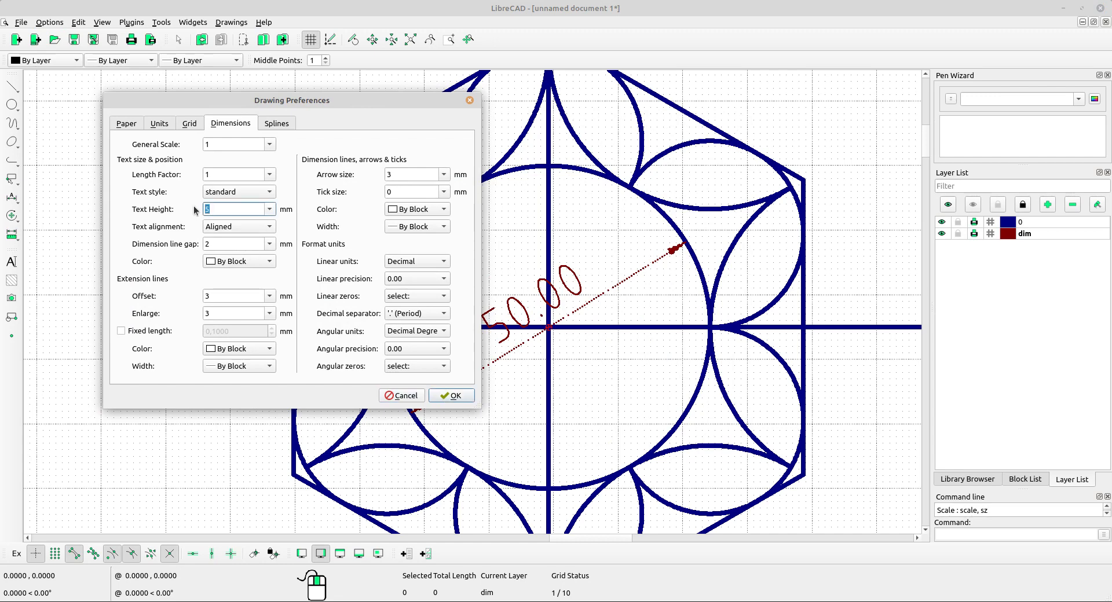
pyautogui.click(454, 396)
# Step: Move the diameter dimension's text along its dimension line to beside the upper-right arrowhead, clear of the vertical centre line, and deselect it
pyautogui.click(534, 307)
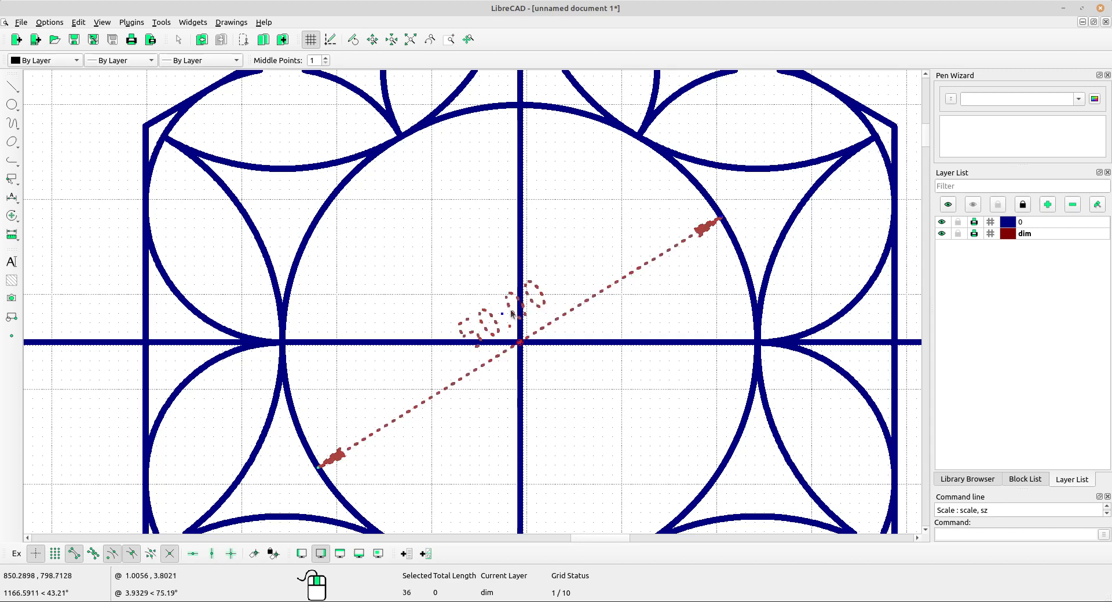
pyautogui.moveTo(502, 315); pyautogui.dragTo(637, 230)
pyautogui.click(638, 230)
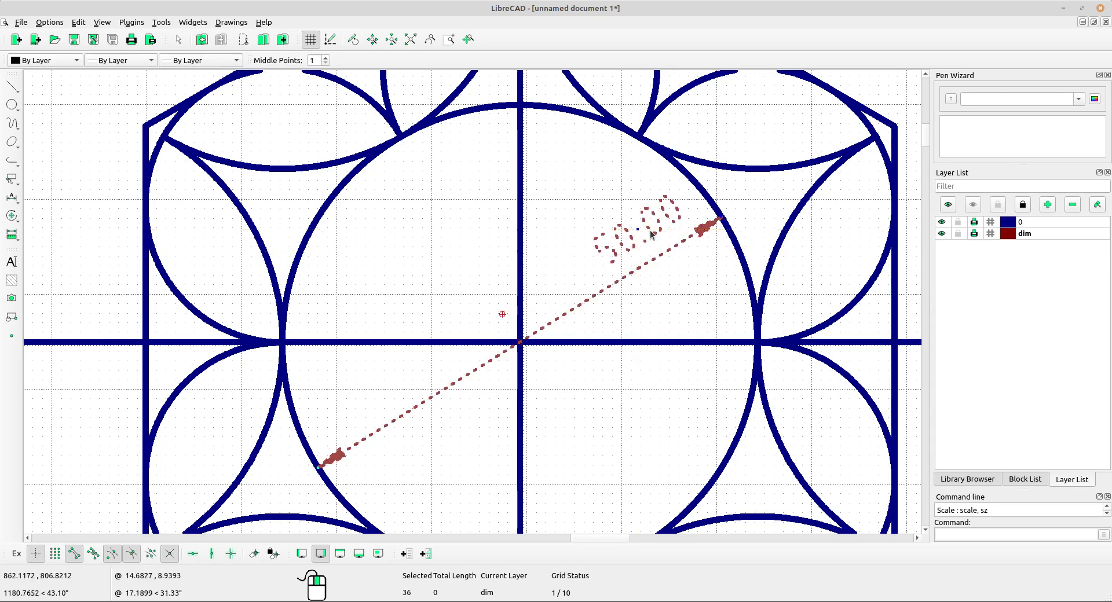
pyautogui.press('Escape')
# Step: Examine the whole hexagon and petal drawing, checking the diameter dimension's text size and placement
pyautogui.scroll(-3, 637, 218)
pyautogui.scroll(-8, 637, 218)
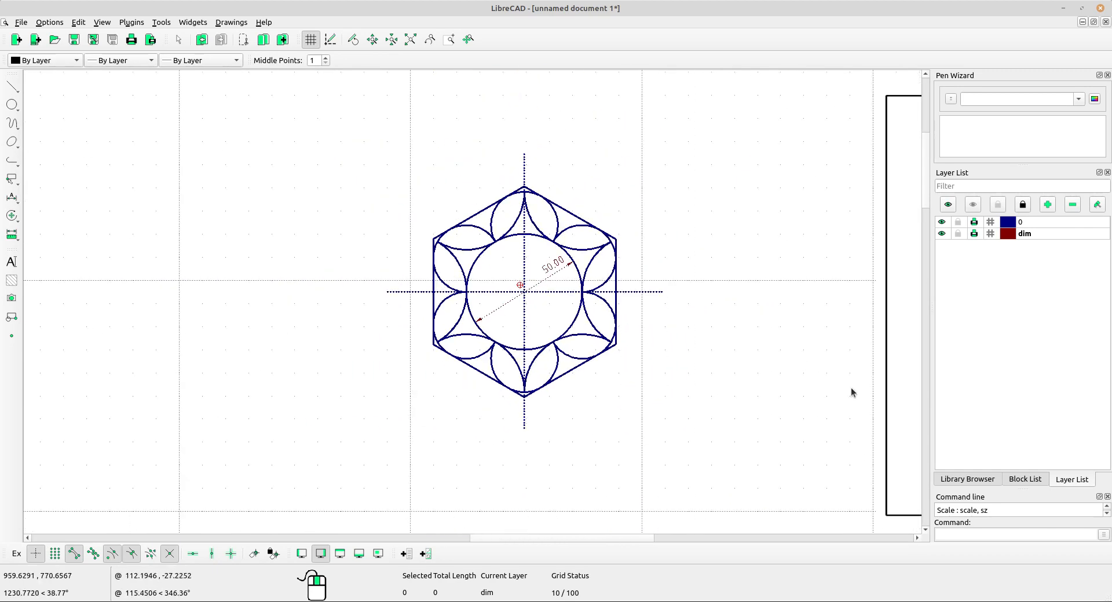
pyautogui.moveTo(850, 389); pyautogui.dragTo(685, 352, button='middle')
pyautogui.scroll(1, 665, 327)
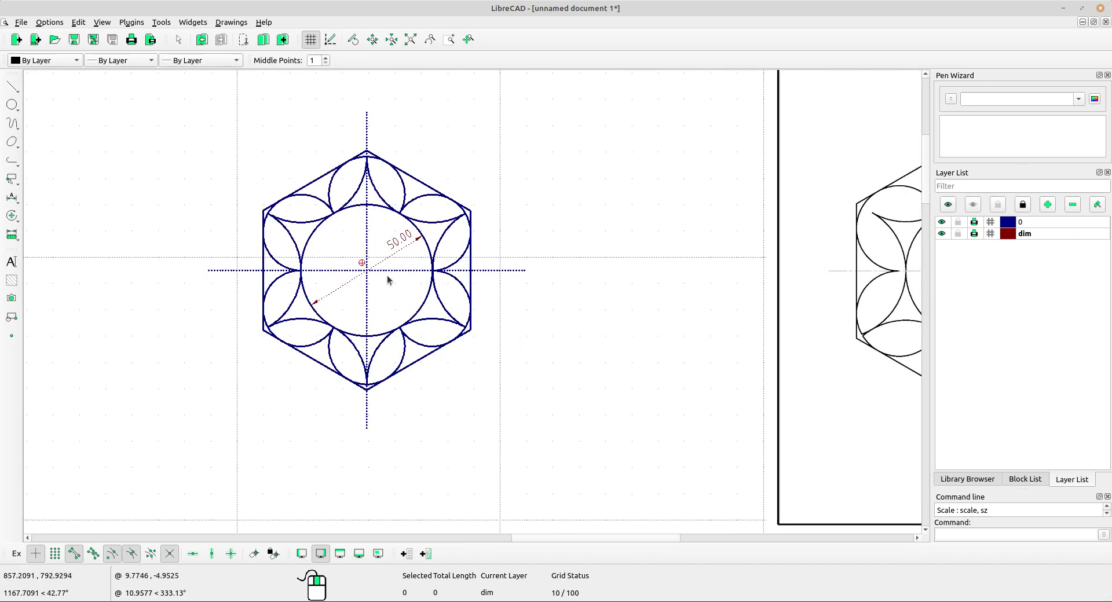
pyautogui.scroll(-3, 382, 279)
pyautogui.scroll(3, 367, 288)
pyautogui.scroll(3, 328, 268)
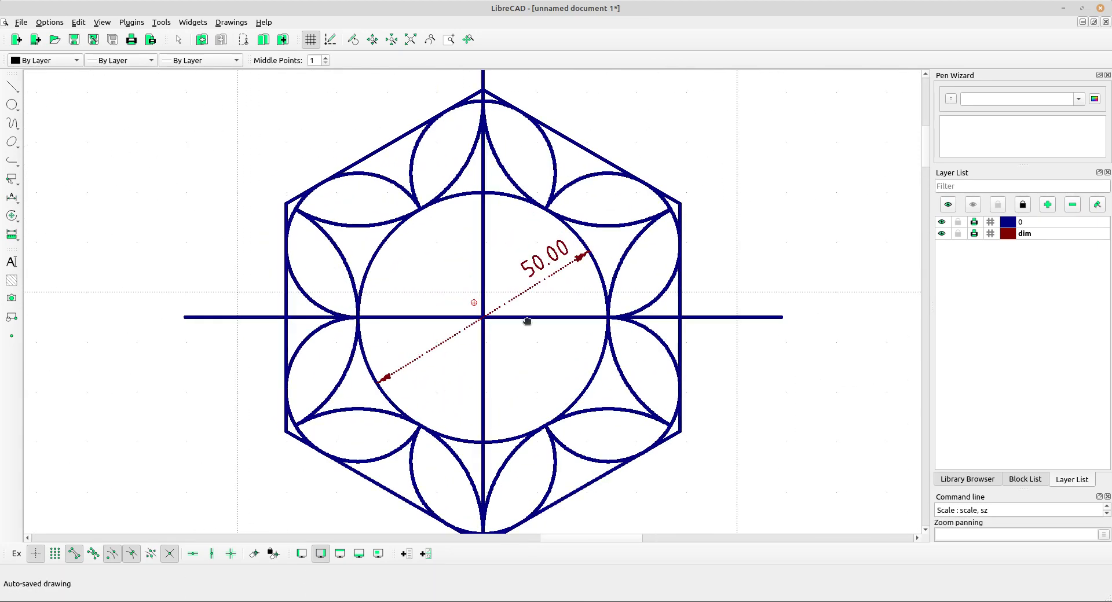
pyautogui.moveTo(529, 320); pyautogui.dragTo(534, 303, button='middle')
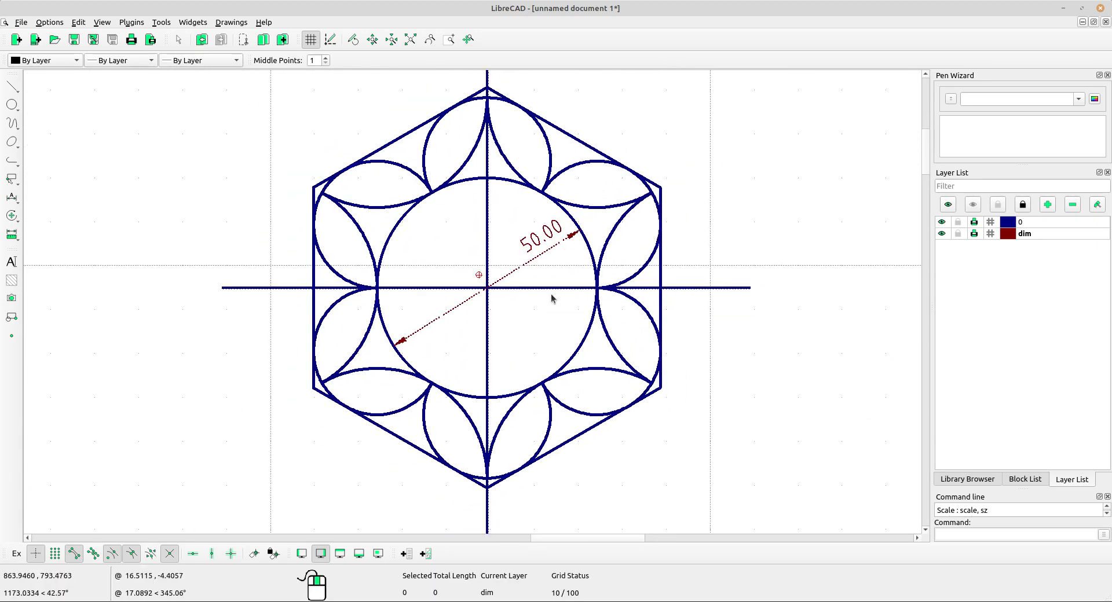
pyautogui.scroll(-3, 551, 298)
pyautogui.scroll(2, 576, 298)
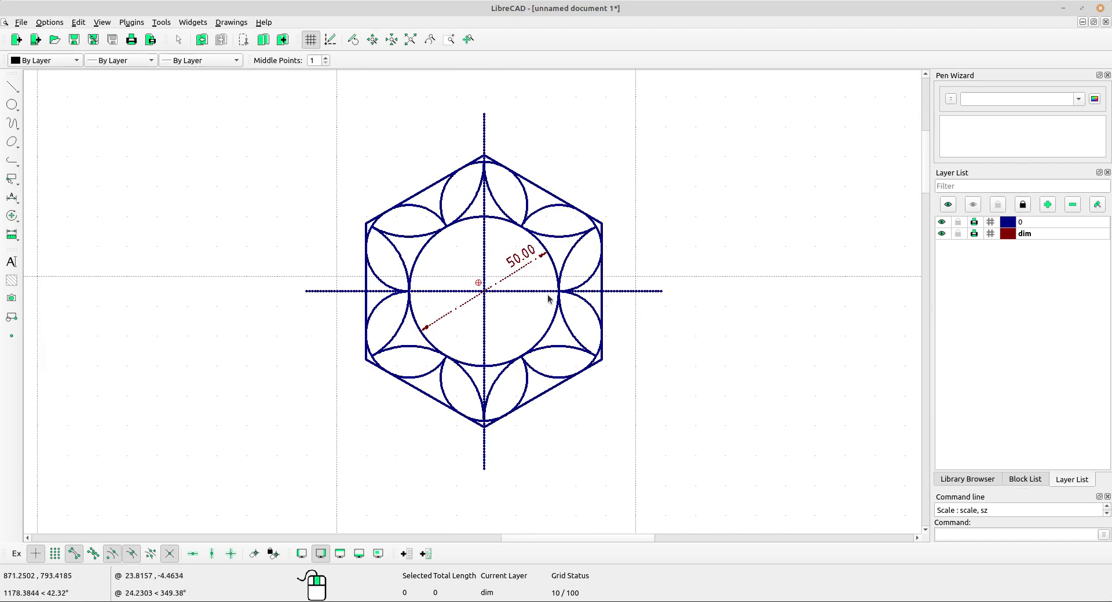
pyautogui.scroll(-1, 489, 299)
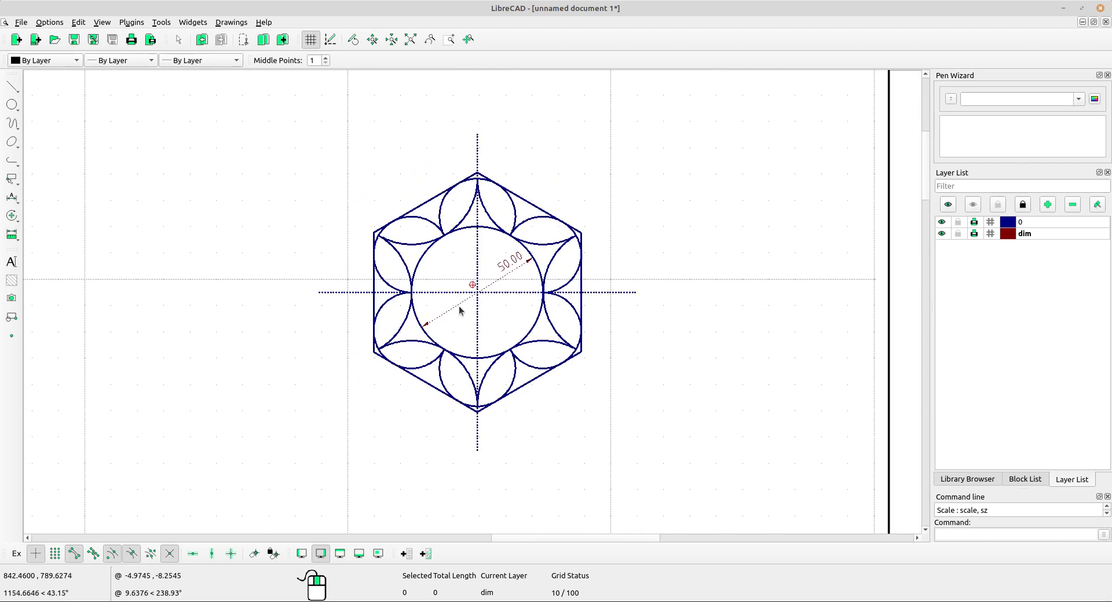
pyautogui.scroll(2, 521, 307)
pyautogui.scroll(-1, 545, 307)
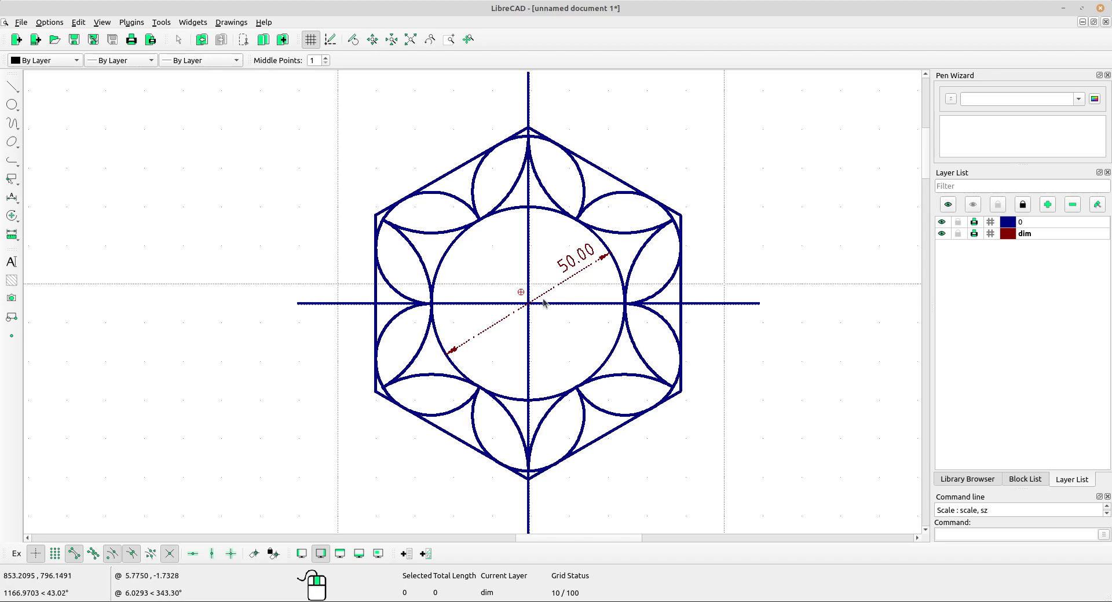
pyautogui.scroll(-2, 547, 306)
pyautogui.scroll(1, 546, 303)
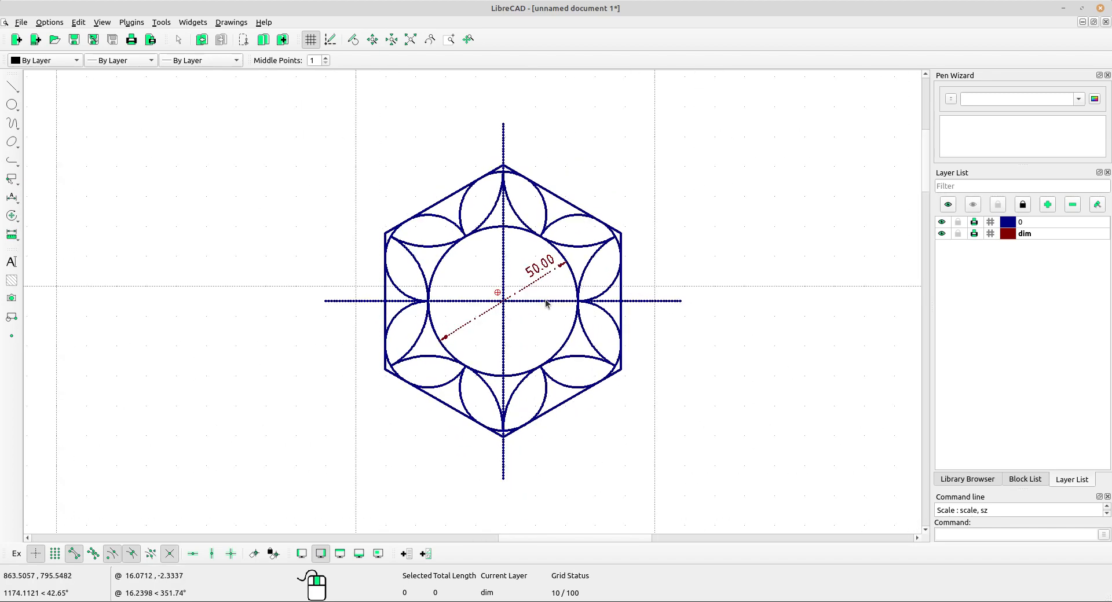